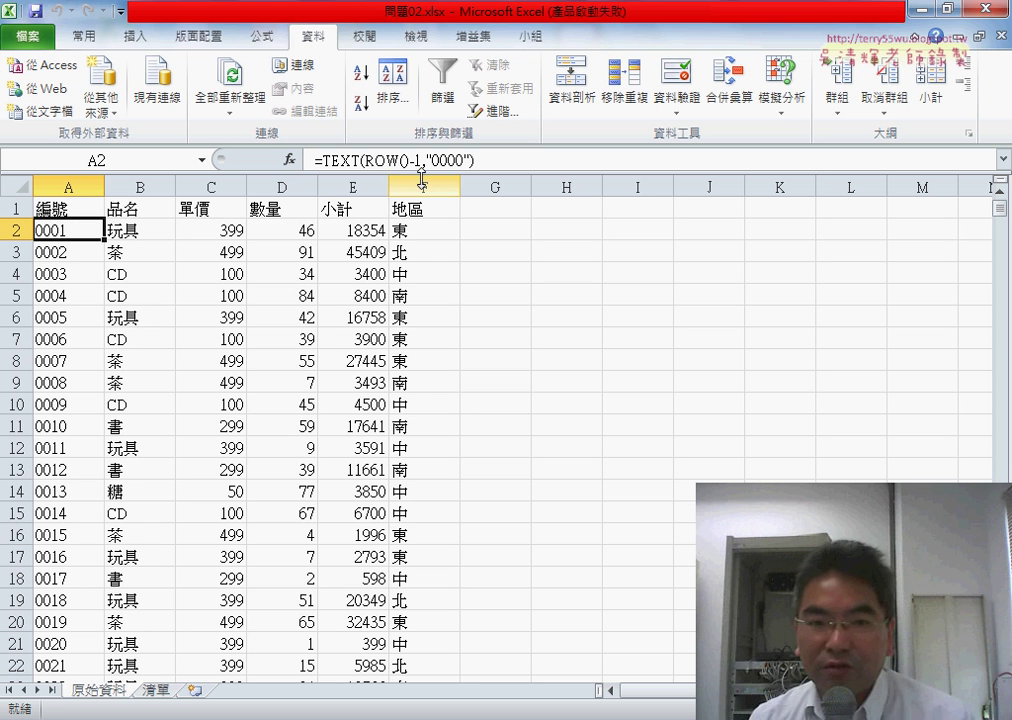
Step: Jump from the 編號 column to the last record at row 1239 and scroll just past it
{"action": "scroll", "coordinate": [108, 463], "scroll_direction": "down", "scroll_amount": 4}
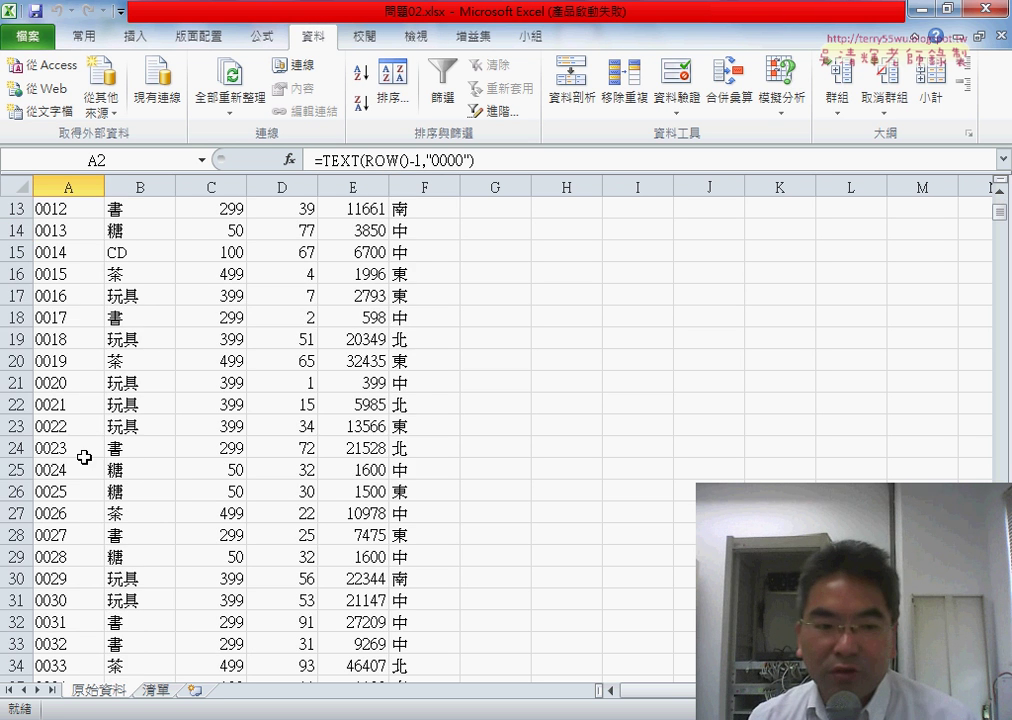
{"action": "left_click", "coordinate": [79, 447]}
{"action": "key", "text": "ctrl+Down"}
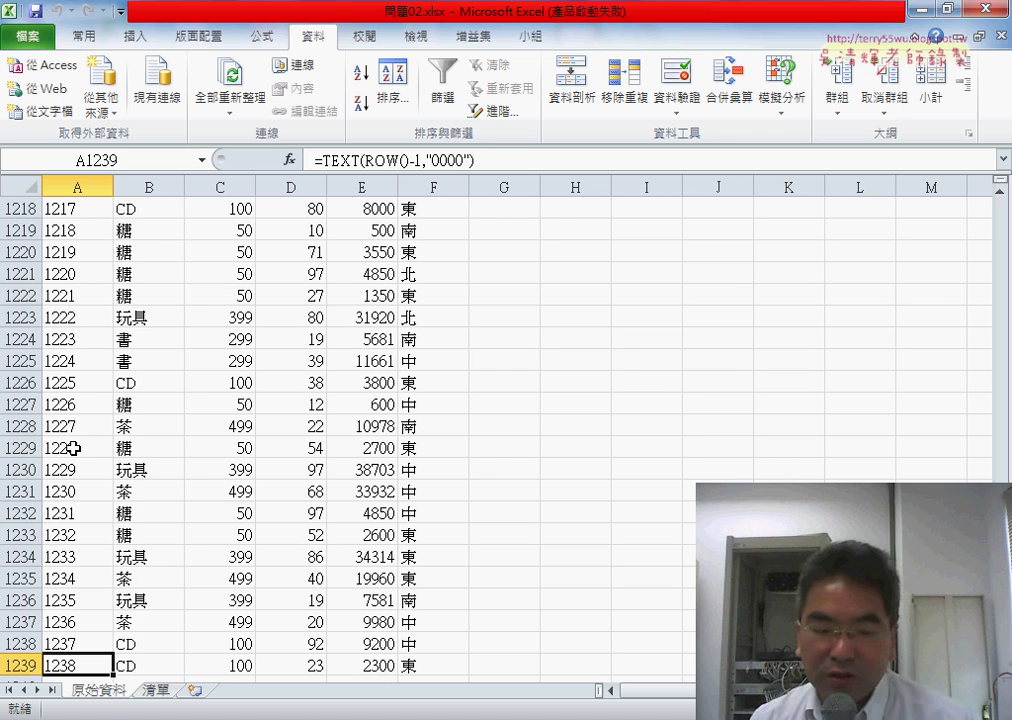
{"action": "scroll", "coordinate": [73, 448], "scroll_direction": "down", "scroll_amount": 2}
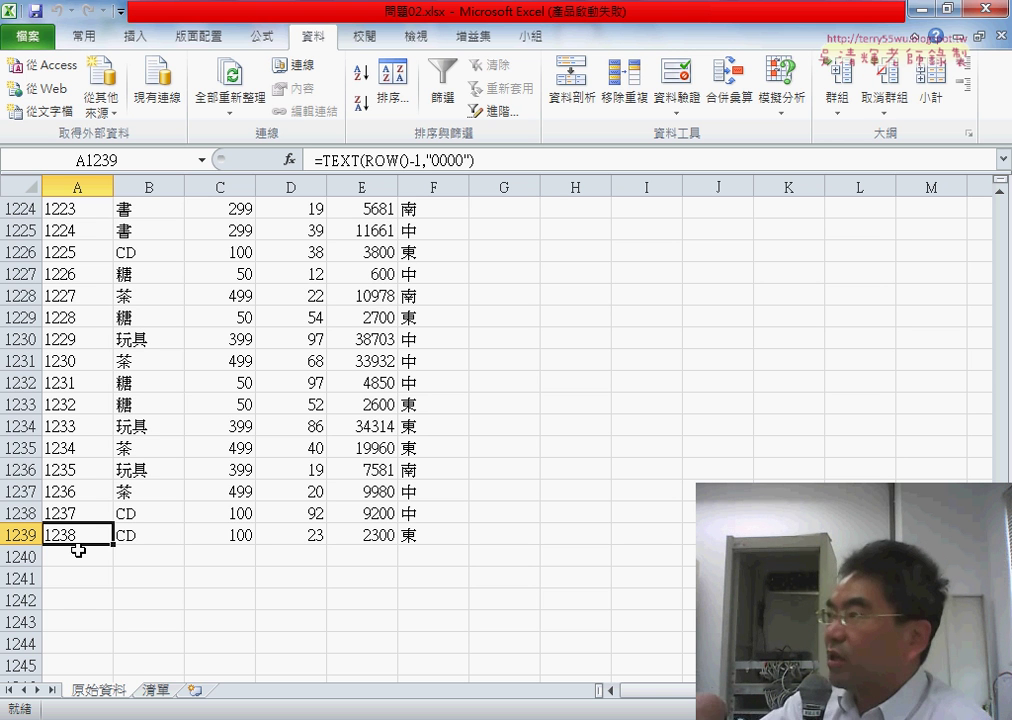
{"action": "left_click", "coordinate": [154, 557]}
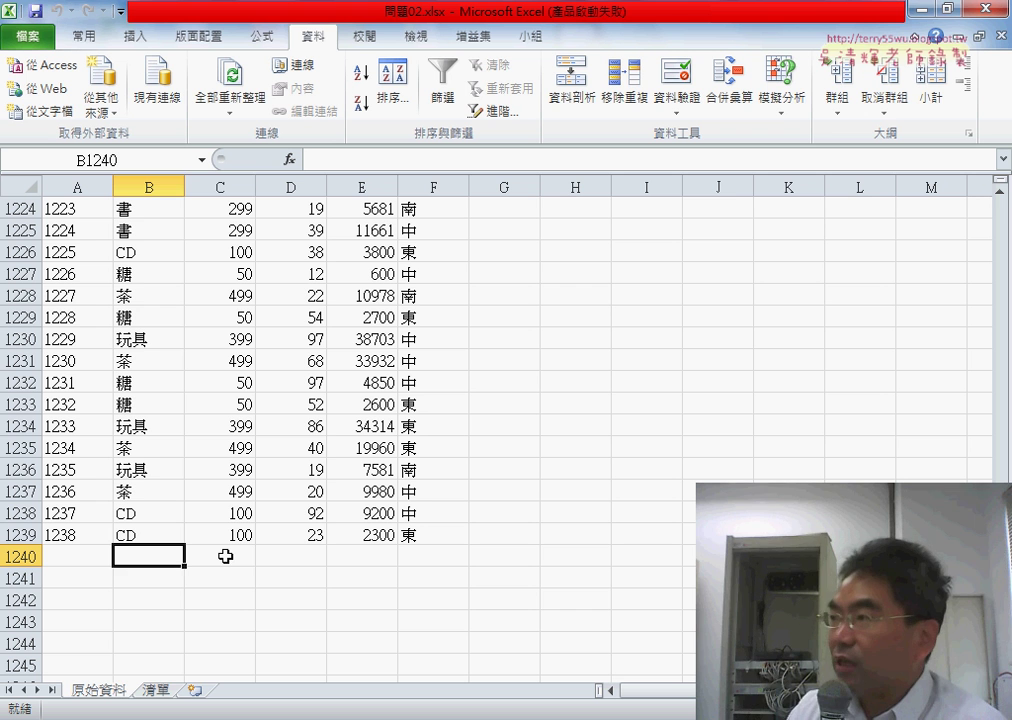
{"action": "left_click", "coordinate": [225, 556]}
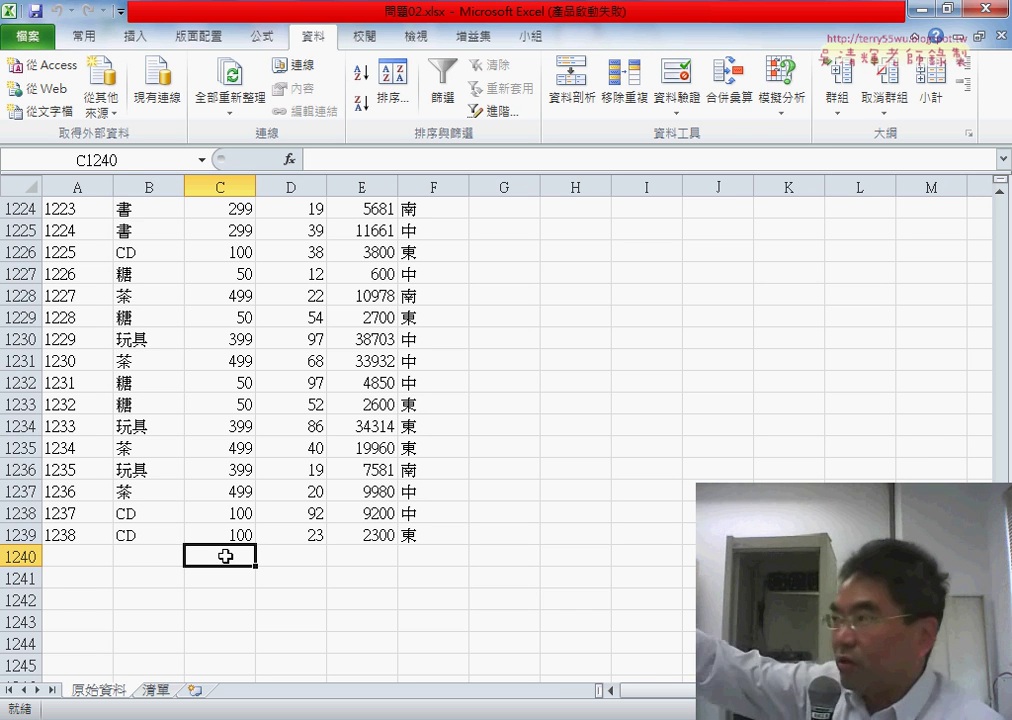
{"action": "left_click", "coordinate": [314, 557]}
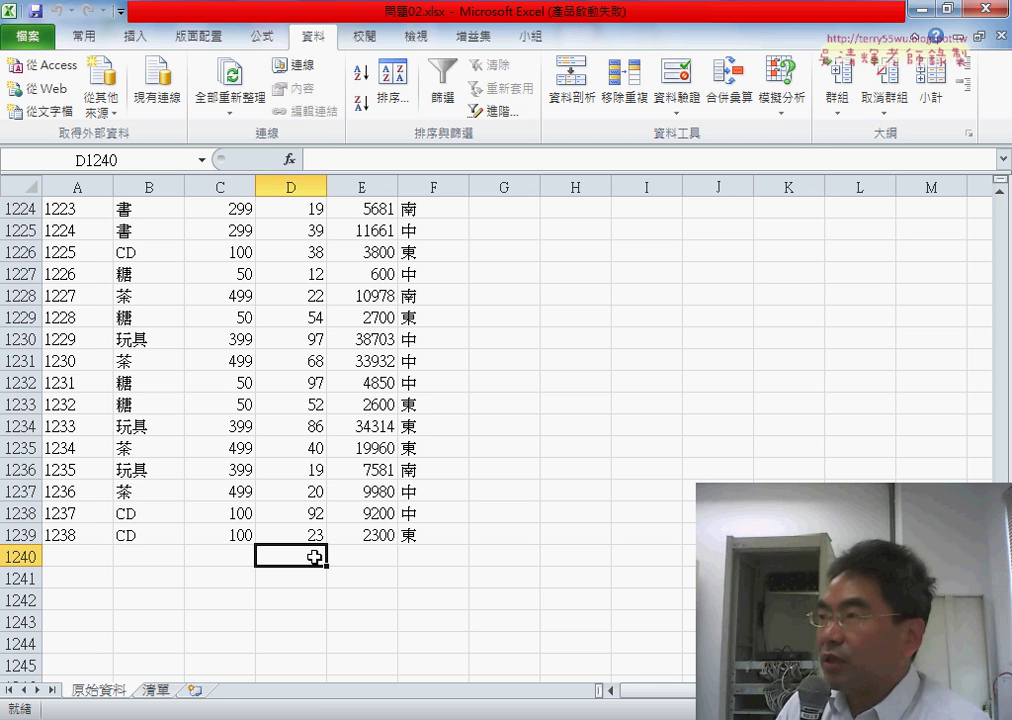
{"action": "left_click", "coordinate": [376, 556]}
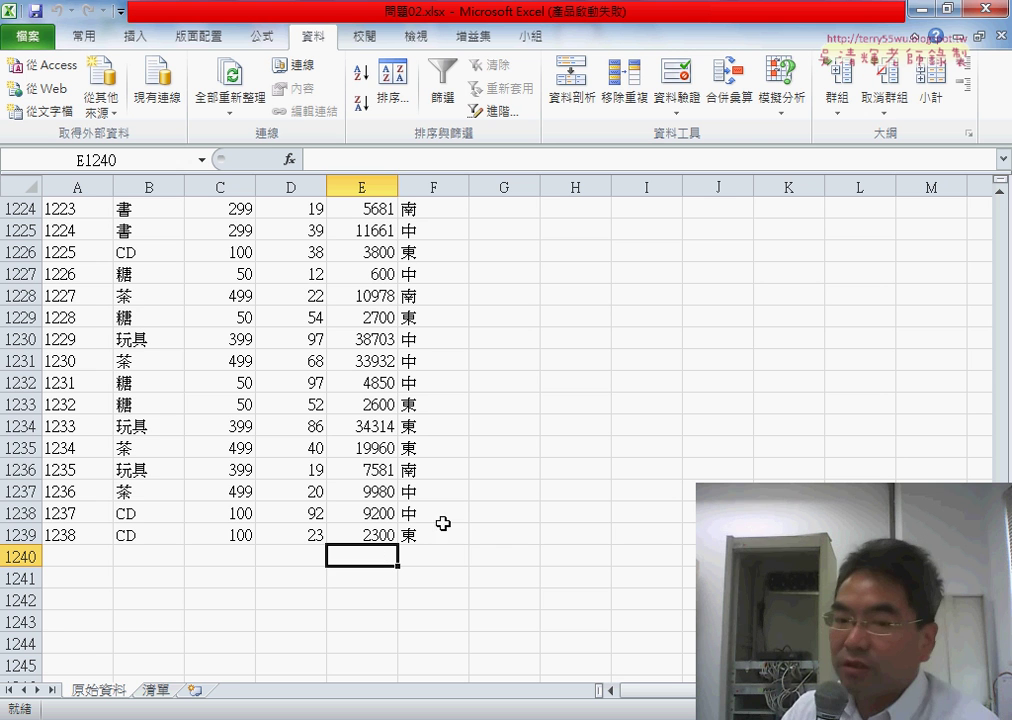
{"action": "left_click", "coordinate": [443, 556]}
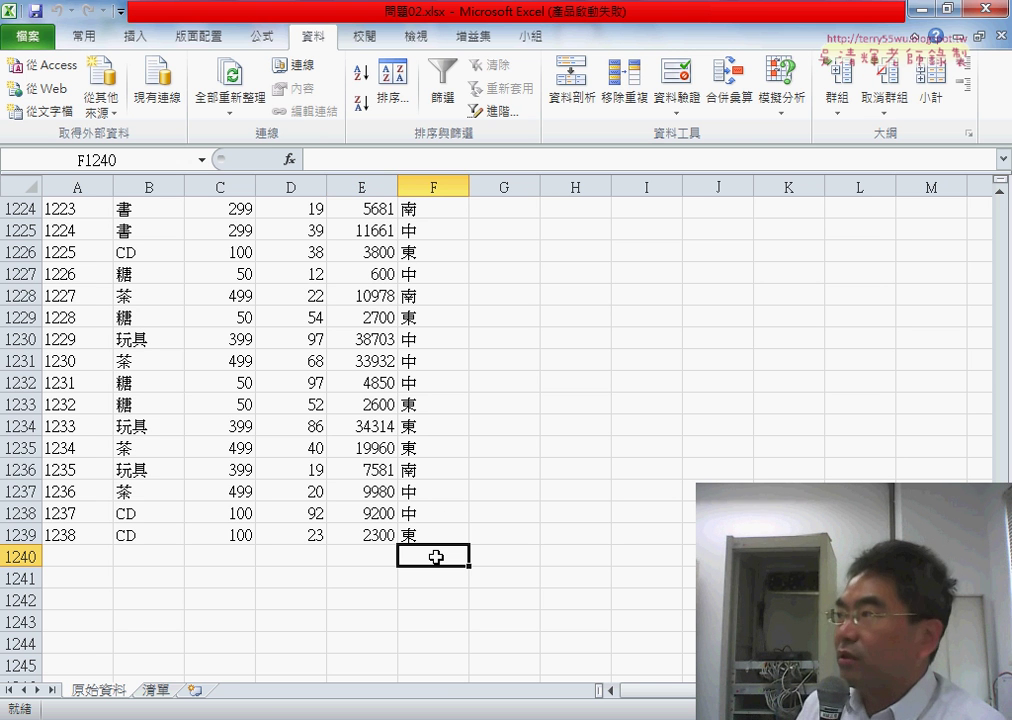
{"action": "left_click", "coordinate": [141, 556]}
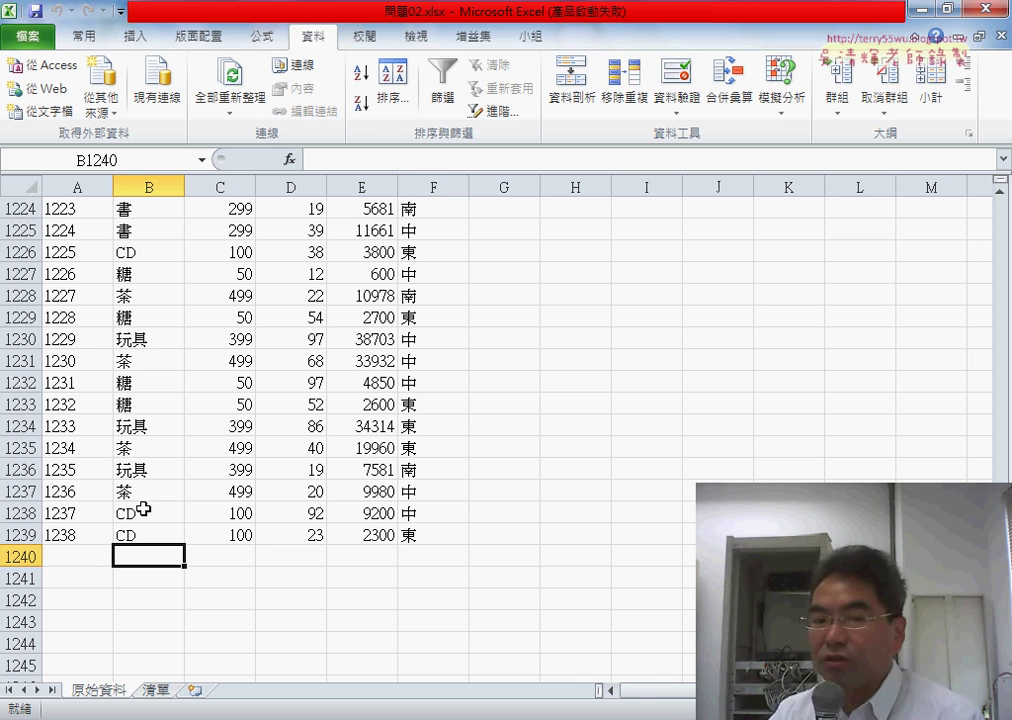
Step: Clear the contents of A12:F1239, keeping only the first ten records
{"action": "mouse_move", "coordinate": [447, 535]}
{"action": "left_mouse_down"}
{"action": "mouse_move", "coordinate": [90, 122]}
{"action": "mouse_move", "coordinate": [73, 308]}
{"action": "left_mouse_up"}
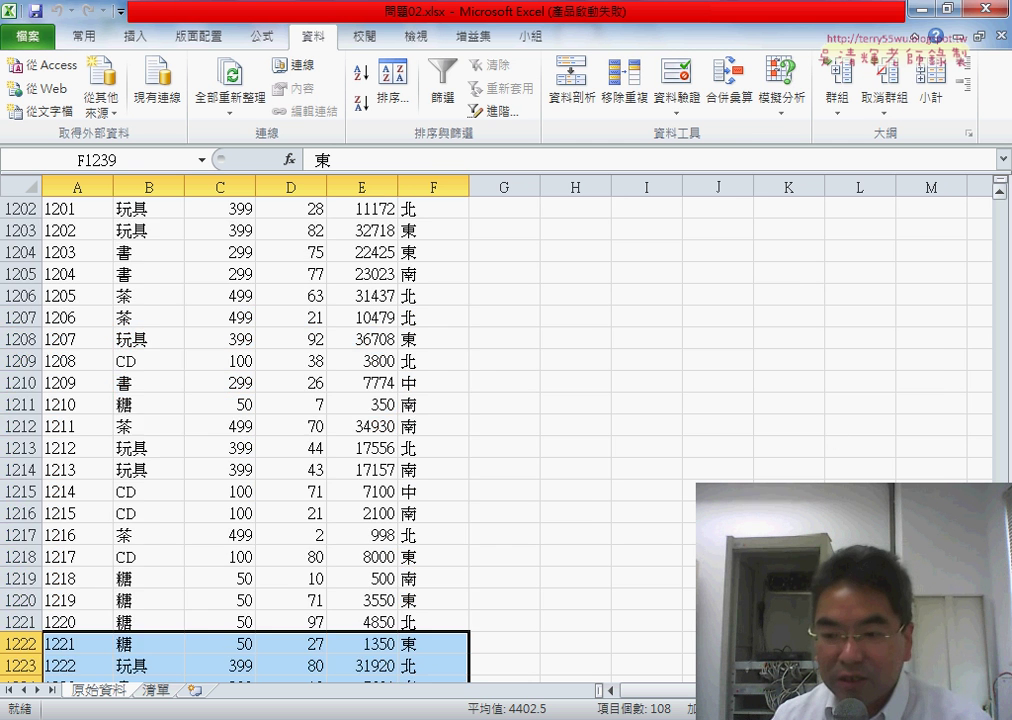
{"action": "left_click_drag", "start_coordinate": [1000, 470], "coordinate": [989, 196]}
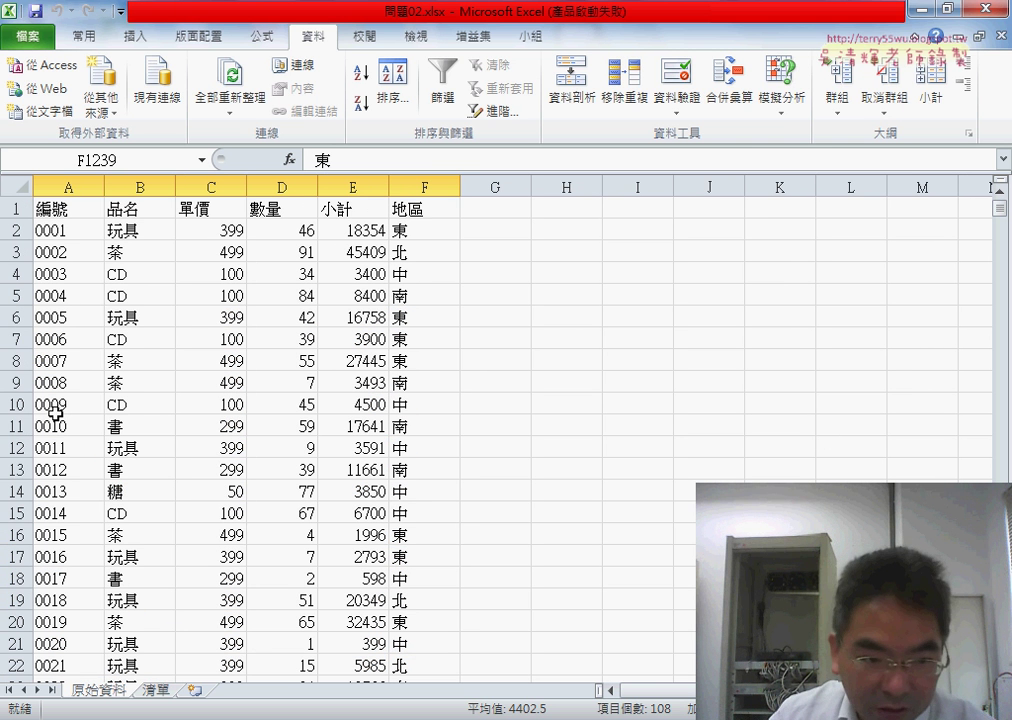
{"action": "left_click", "coordinate": [51, 449], "text": "shift"}
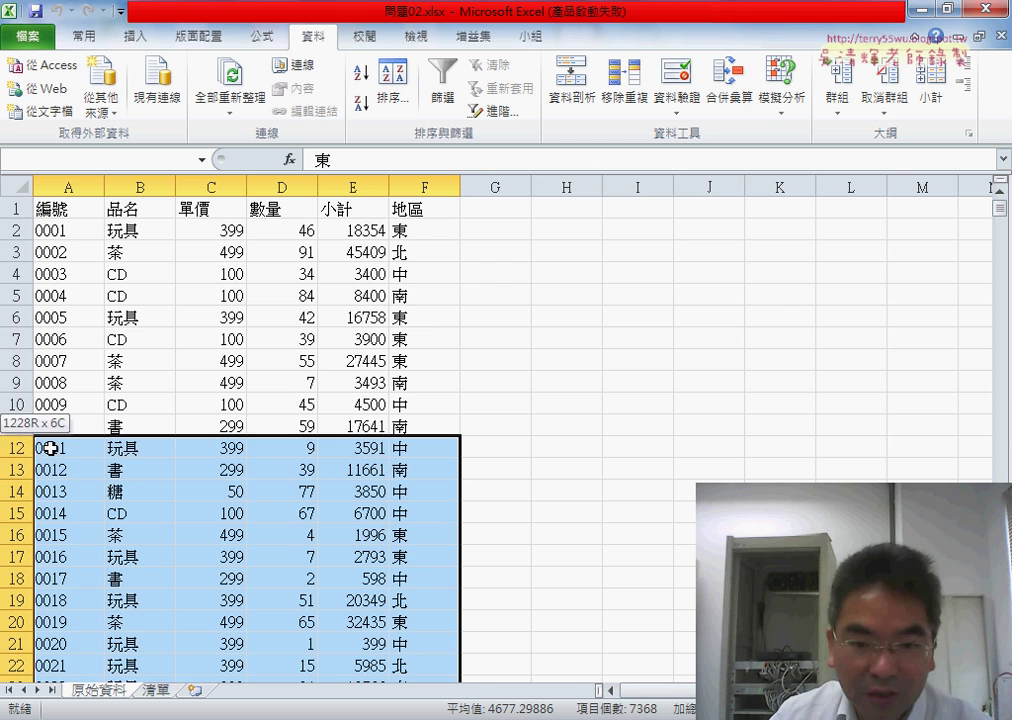
{"action": "key", "text": "ctrl+BackSpace"}
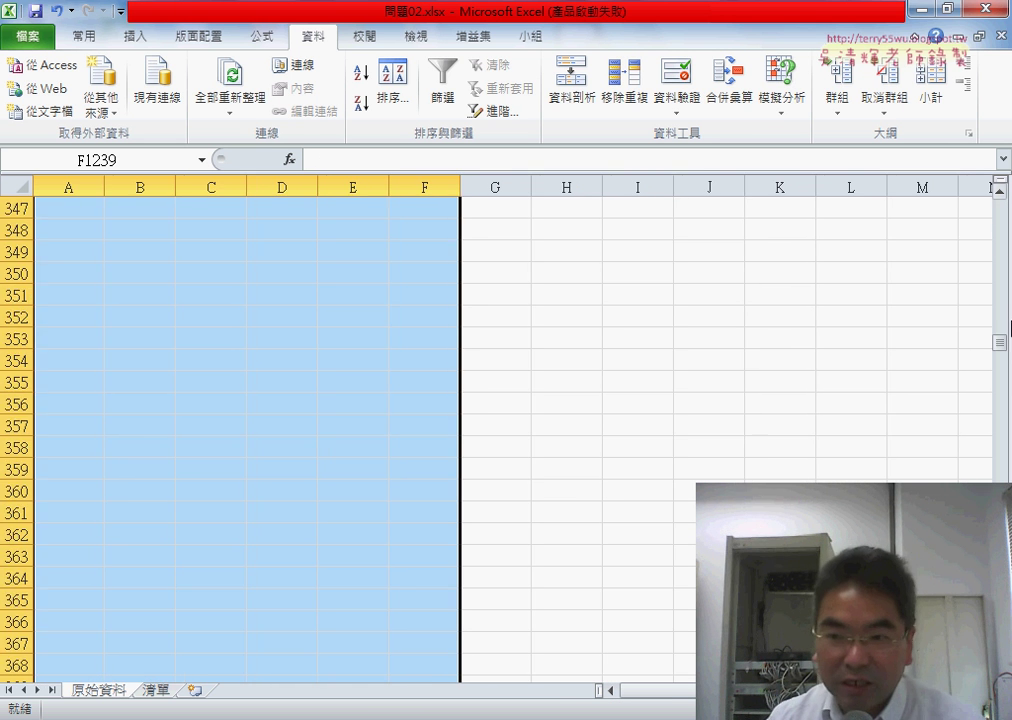
{"action": "left_click_drag", "start_coordinate": [999, 190], "coordinate": [1003, 183]}
Step: Check the now-empty first row below the data, cells A12, B12 and C12
{"action": "left_click", "coordinate": [364, 567]}
{"action": "left_click", "coordinate": [87, 452]}
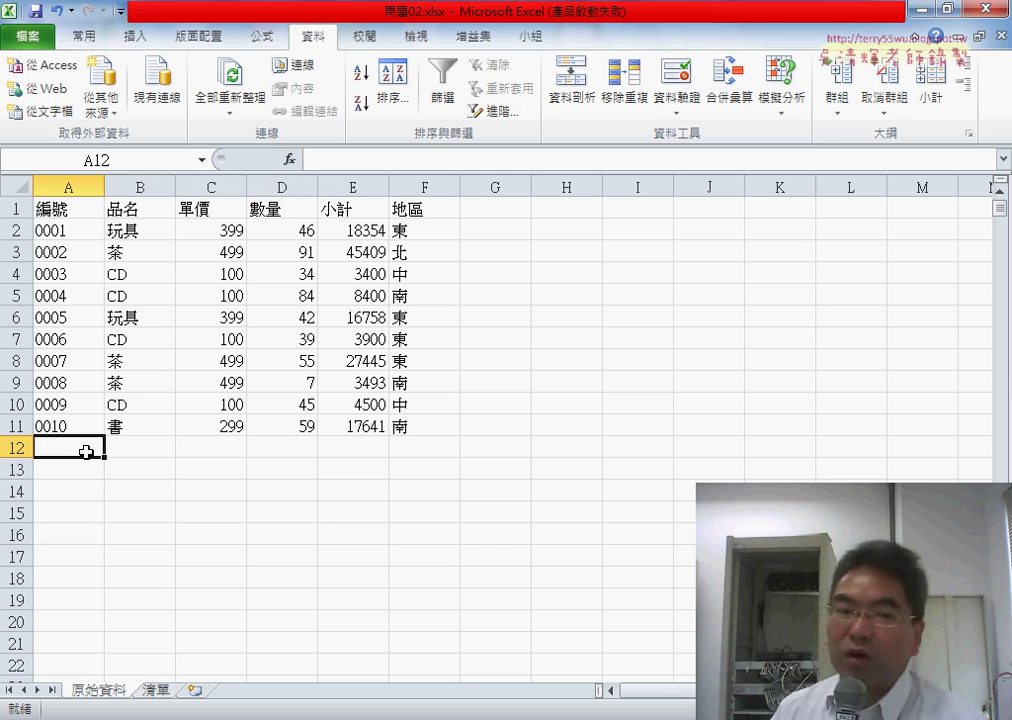
{"action": "left_click", "coordinate": [143, 450]}
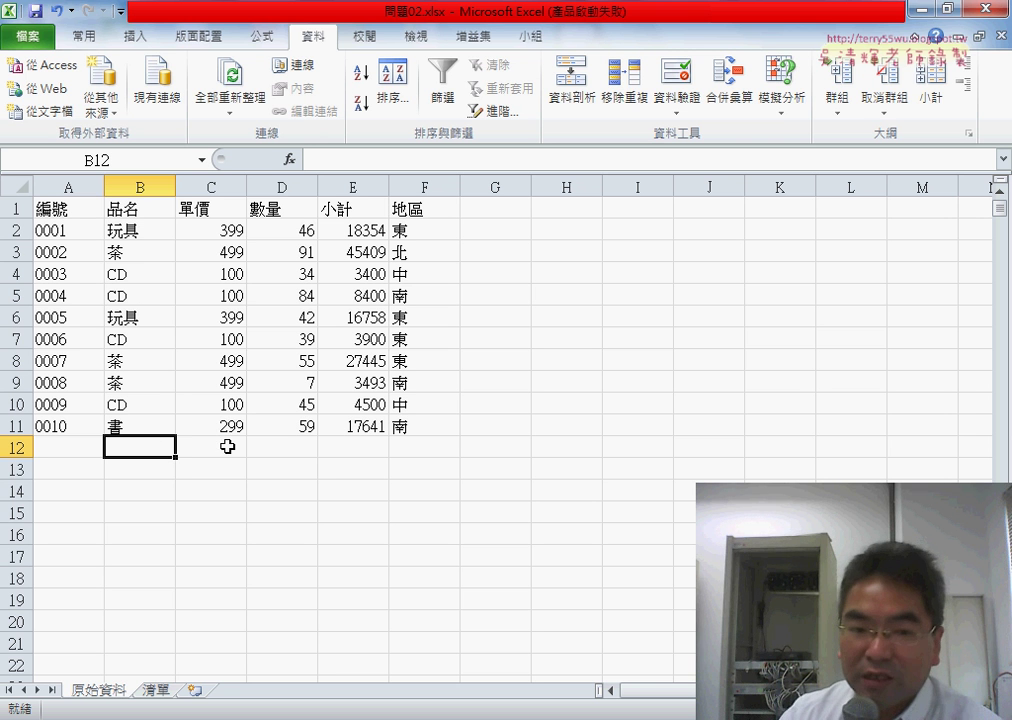
{"action": "left_click", "coordinate": [228, 447]}
Step: Revisit A12 and the 玩具 entry in B2, then switch to the 清單 sheet
{"action": "left_click", "coordinate": [74, 447]}
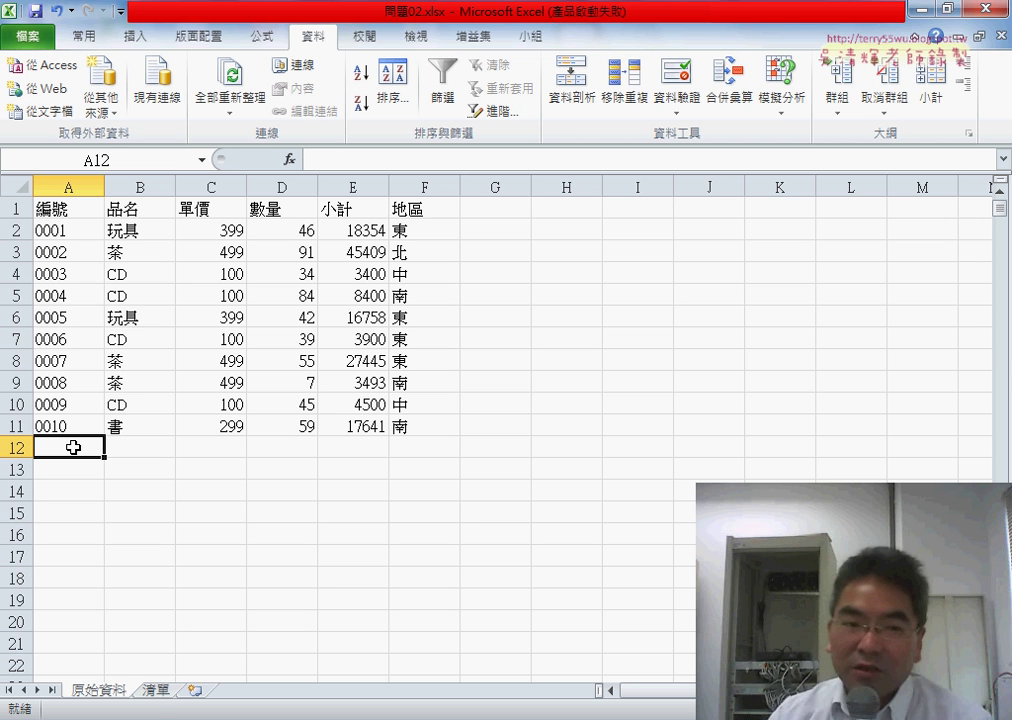
{"action": "left_click", "coordinate": [140, 228]}
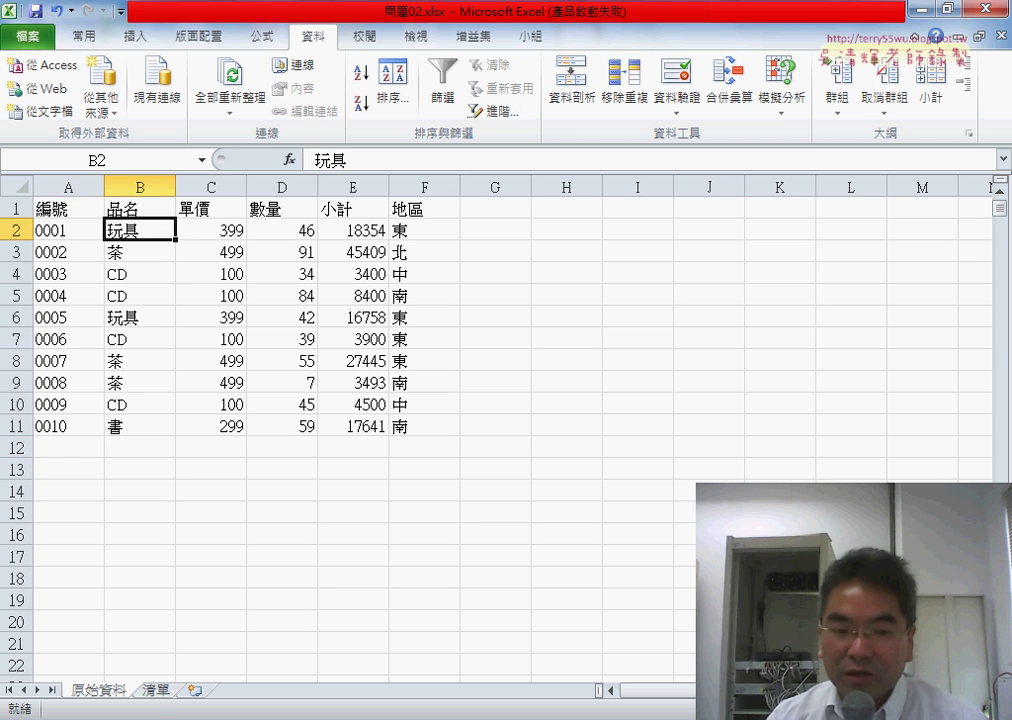
{"action": "left_click", "coordinate": [156, 690]}
Step: Review the A1:B6 product-price list and C1:C5 region list, then Ctrl-drag the 清單 tab into a copy
{"action": "left_click", "coordinate": [281, 555]}
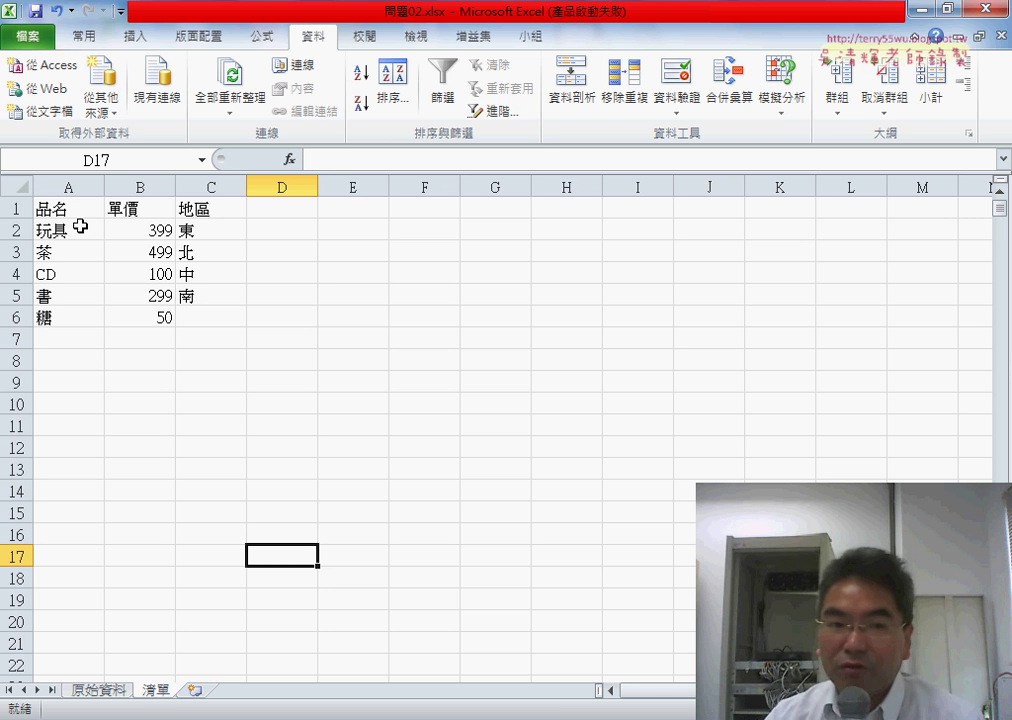
{"action": "left_click_drag", "start_coordinate": [60, 208], "coordinate": [130, 322]}
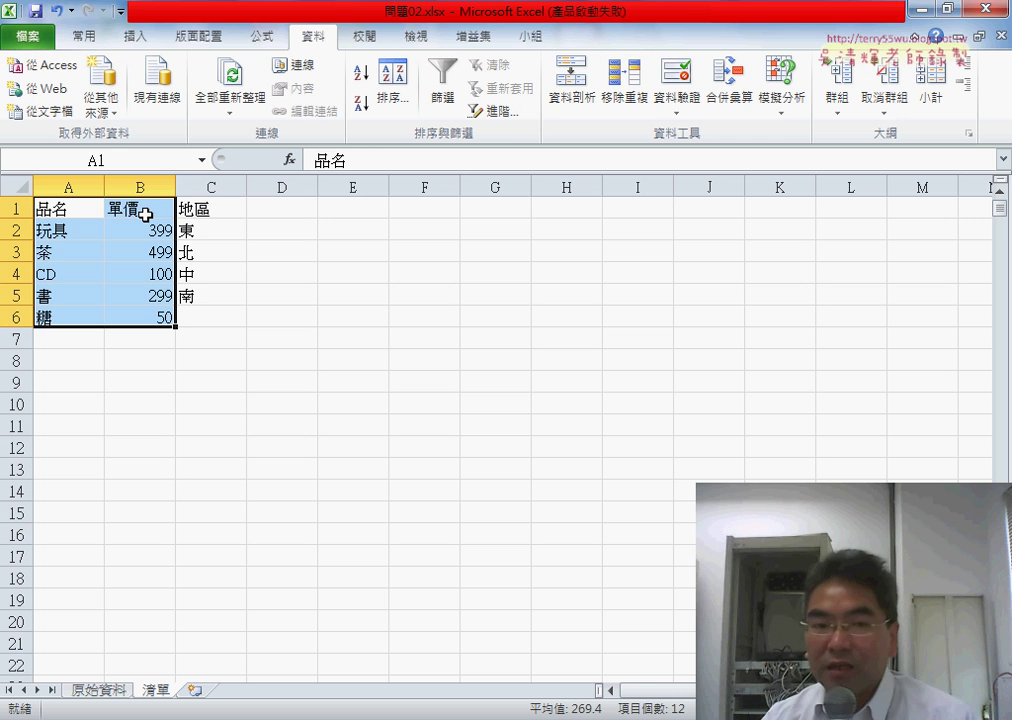
{"action": "left_click_drag", "start_coordinate": [196, 209], "coordinate": [212, 294]}
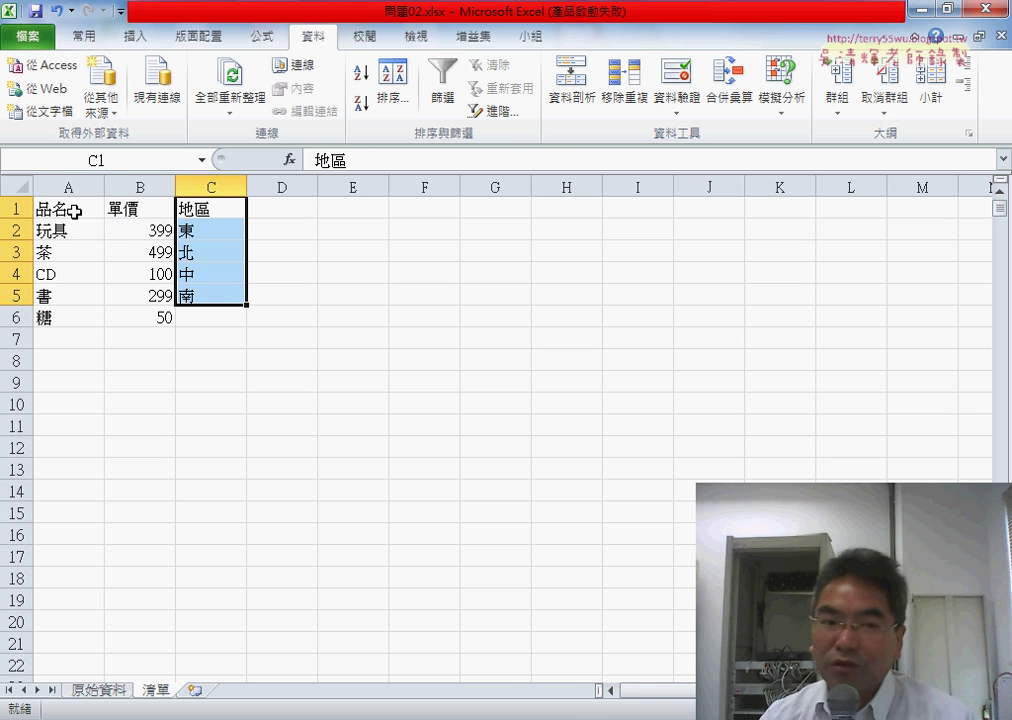
{"action": "left_click_drag", "start_coordinate": [74, 211], "coordinate": [136, 314]}
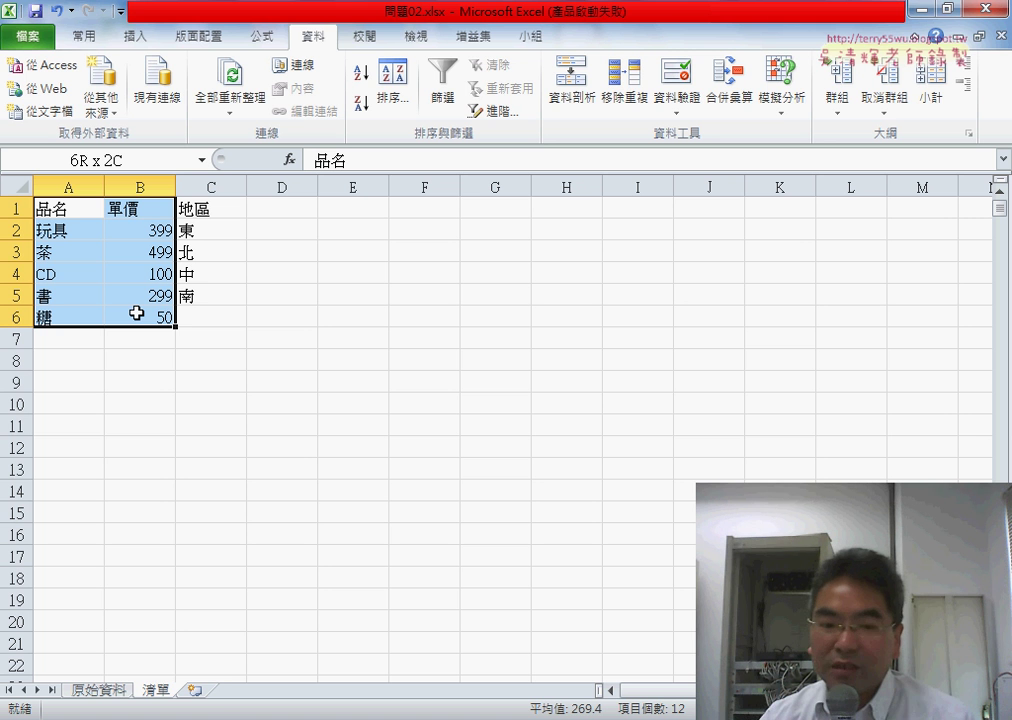
{"action": "mouse_move", "coordinate": [172, 693]}
{"action": "left_mouse_down"}
{"action": "mouse_move", "coordinate": [225, 697]}
{"action": "mouse_move", "coordinate": [210, 700]}
{"action": "left_mouse_up"}
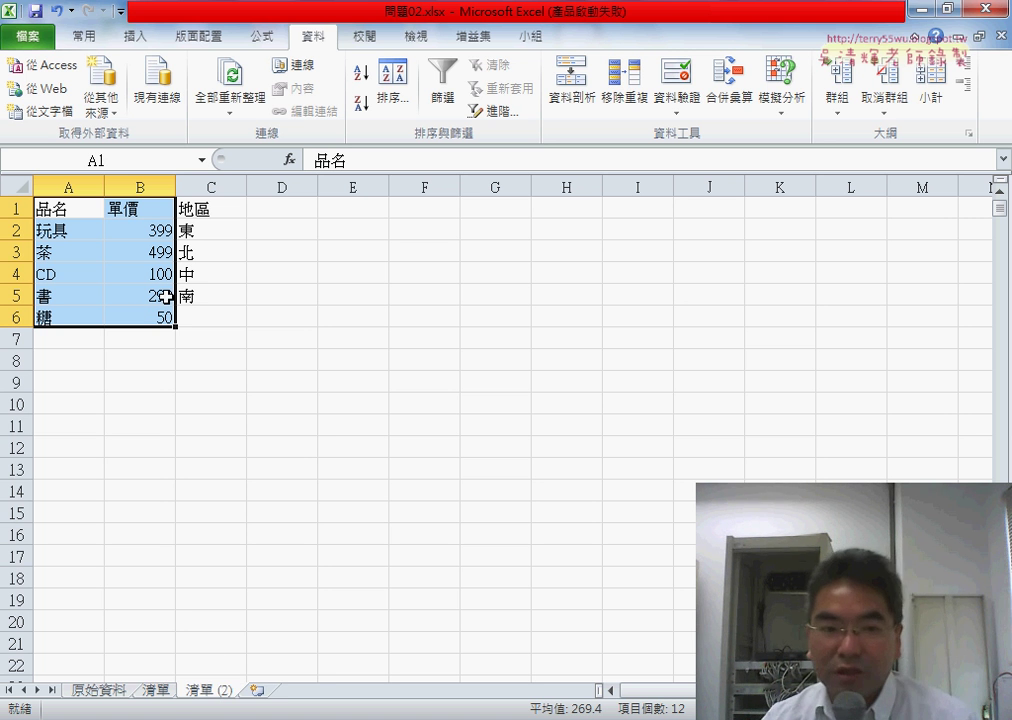
Step: Clear the 地區 column C on the 清單 (2) sheet
{"action": "left_click", "coordinate": [210, 187]}
{"action": "right_click", "coordinate": [228, 272]}
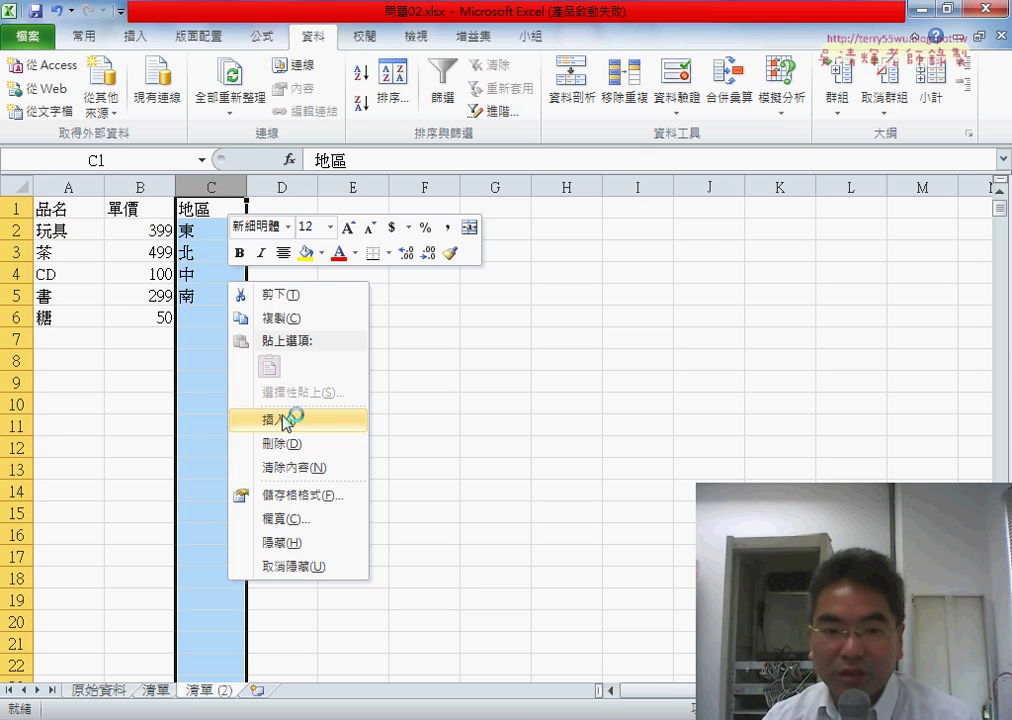
{"action": "left_click", "coordinate": [295, 466]}
{"action": "left_click", "coordinate": [63, 211]}
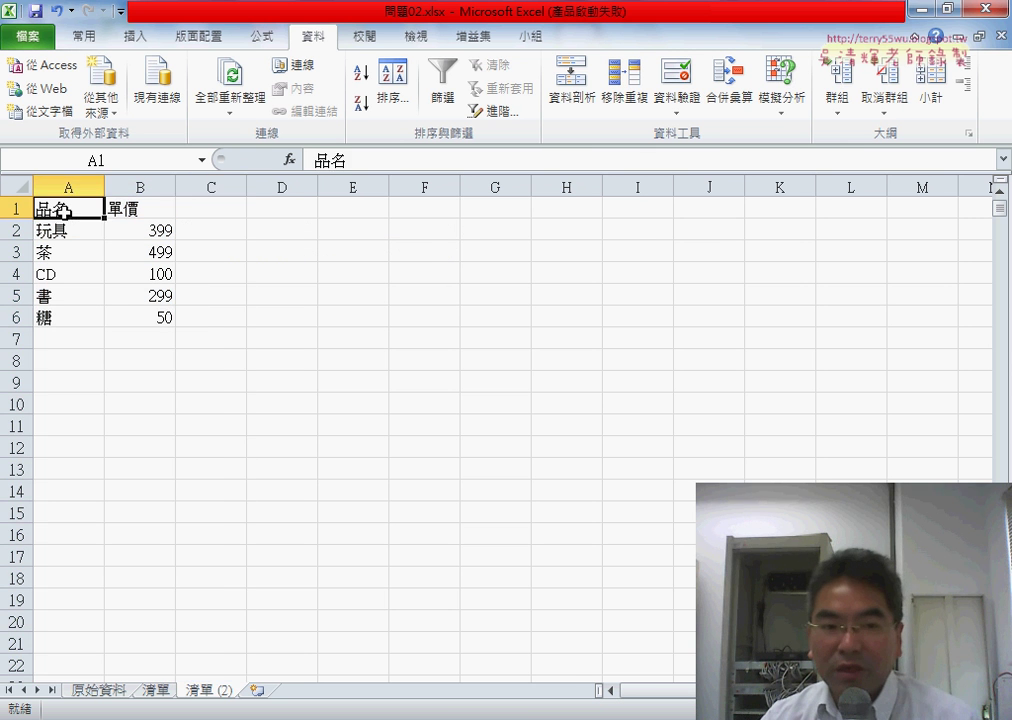
{"action": "key", "text": "Right"}
Step: Copy the 糖 row into row 7, change its price to 20, and select A1:A7
{"action": "left_click_drag", "start_coordinate": [88, 318], "coordinate": [140, 318]}
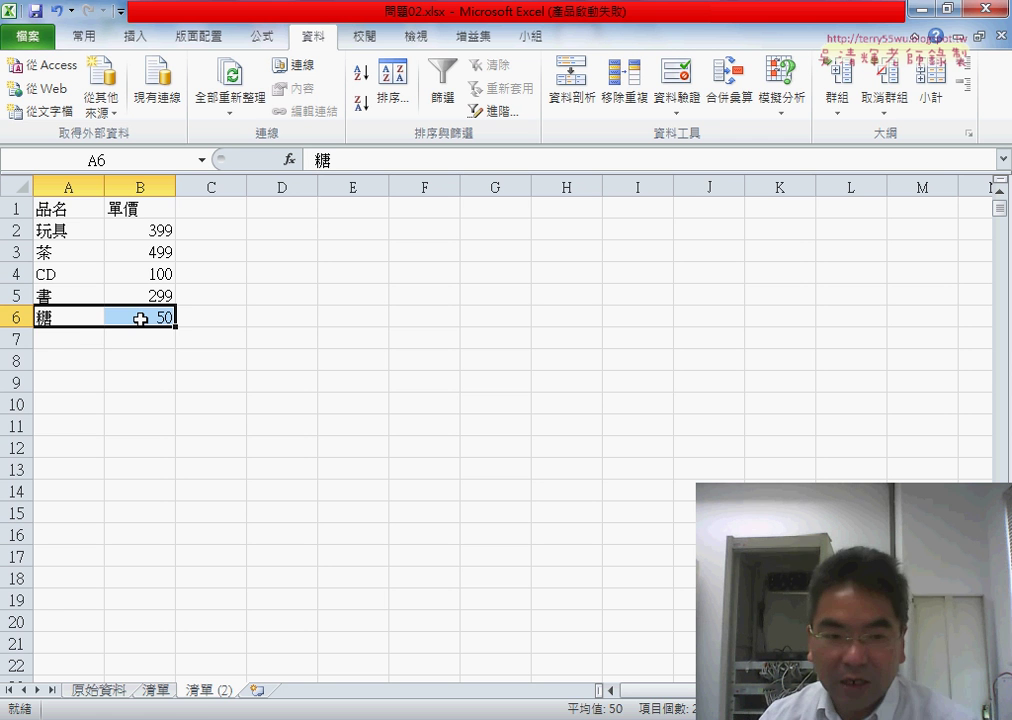
{"action": "key", "text": "ctrl+c"}
{"action": "left_click", "coordinate": [79, 339]}
{"action": "key", "text": "ctrl+v"}
{"action": "left_click", "coordinate": [149, 339]}
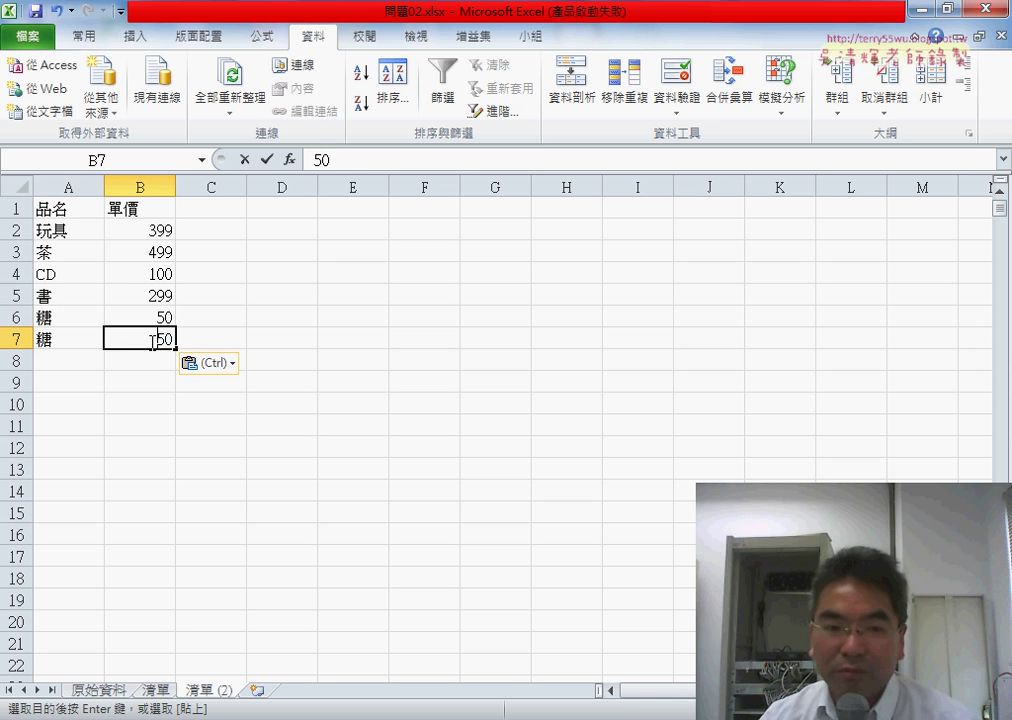
{"action": "double_click", "coordinate": [149, 339]}
{"action": "type", "text": "20"}
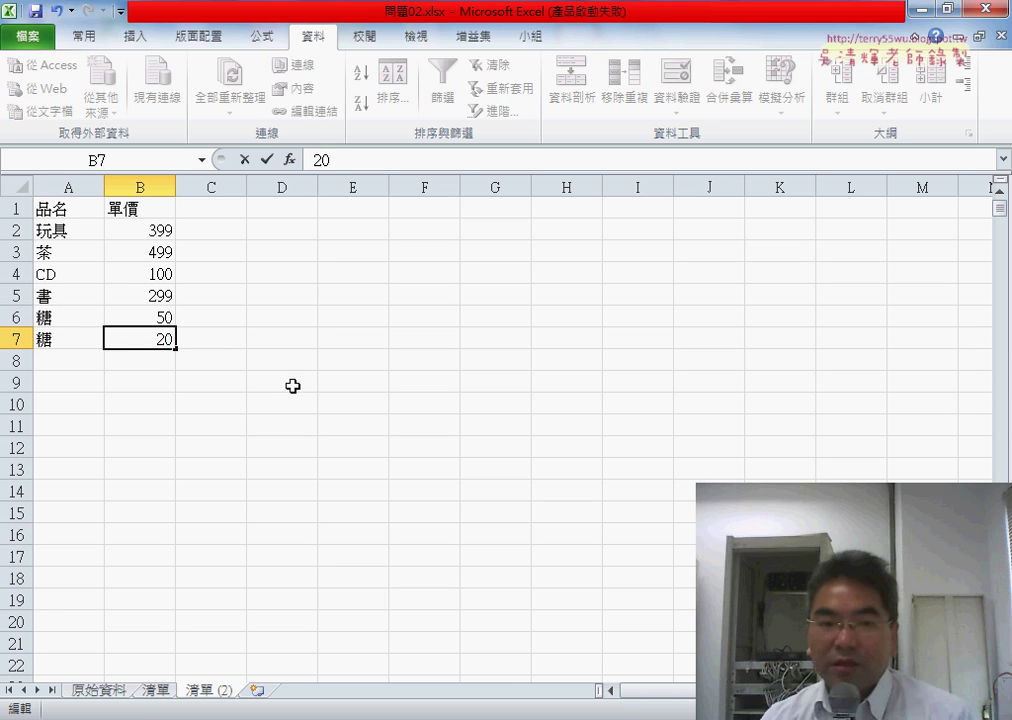
{"action": "left_click", "coordinate": [294, 388]}
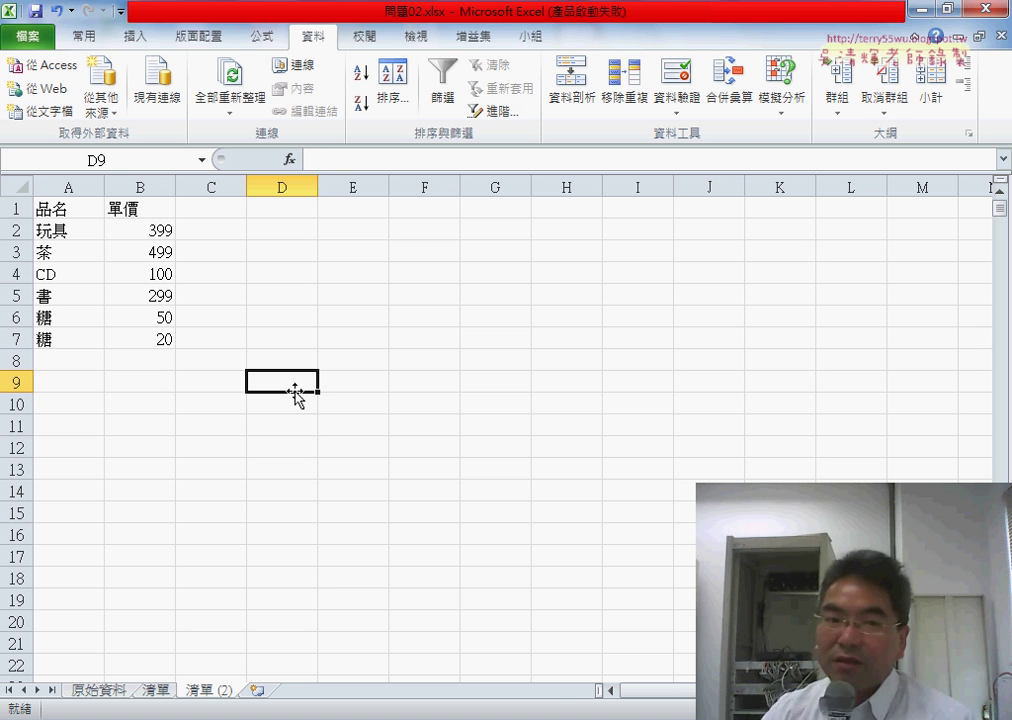
{"action": "left_click_drag", "start_coordinate": [63, 209], "coordinate": [90, 336]}
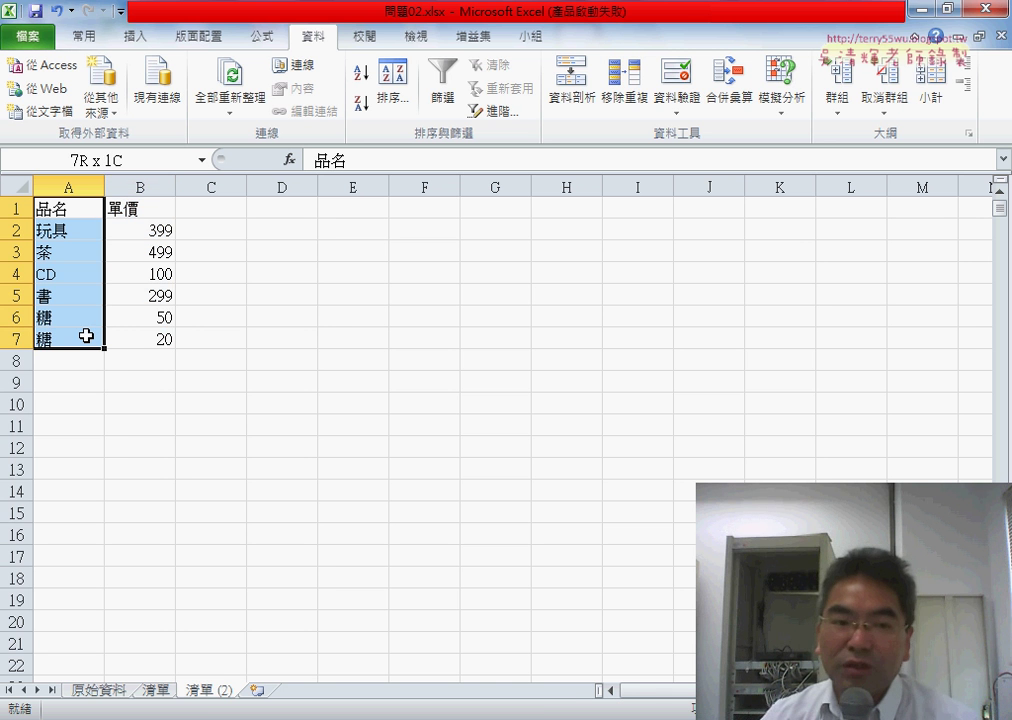
Step: Remove duplicates from A1:A7 only, with headers, deleting the second 糖 name in A7
{"action": "left_click", "coordinate": [636, 100]}
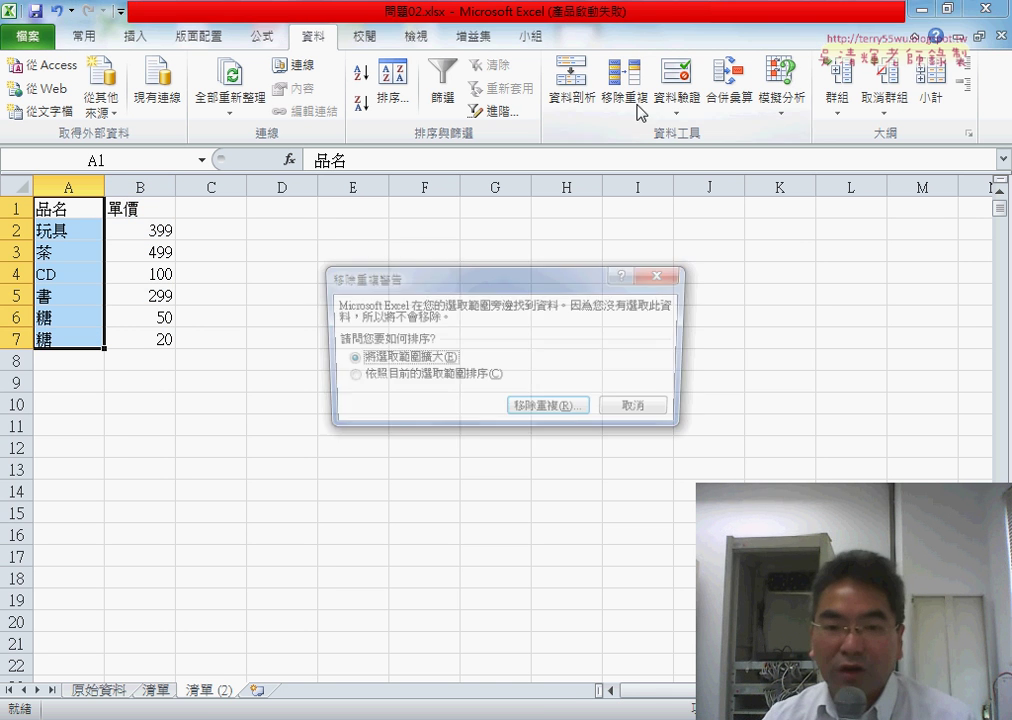
{"action": "left_click", "coordinate": [398, 378]}
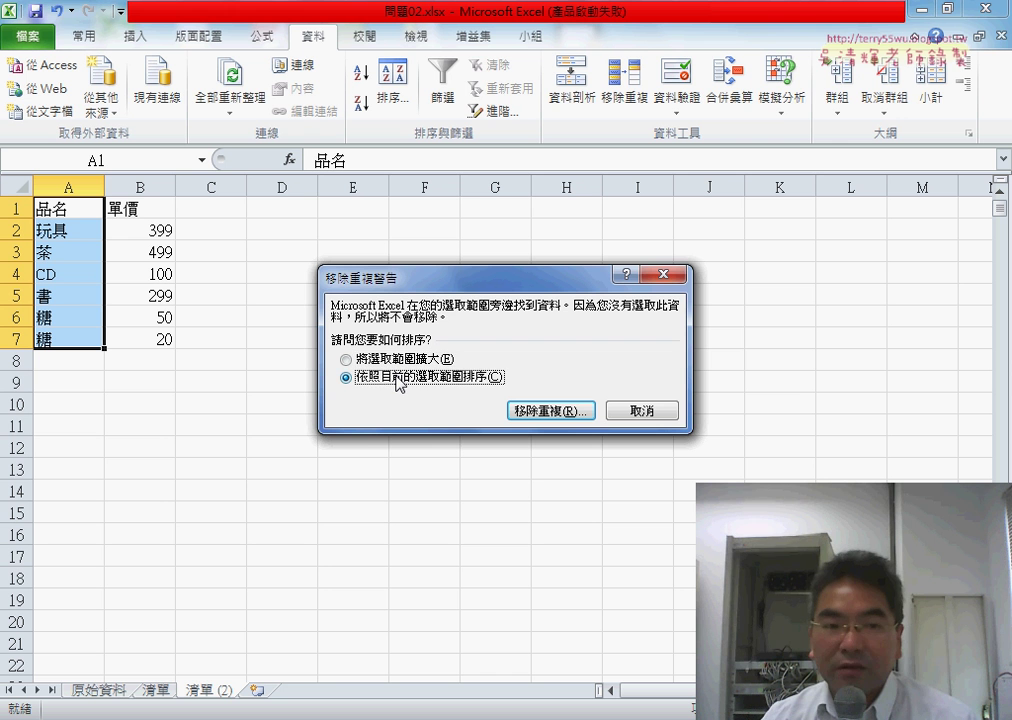
{"action": "left_click", "coordinate": [533, 411]}
{"action": "left_click", "coordinate": [587, 300]}
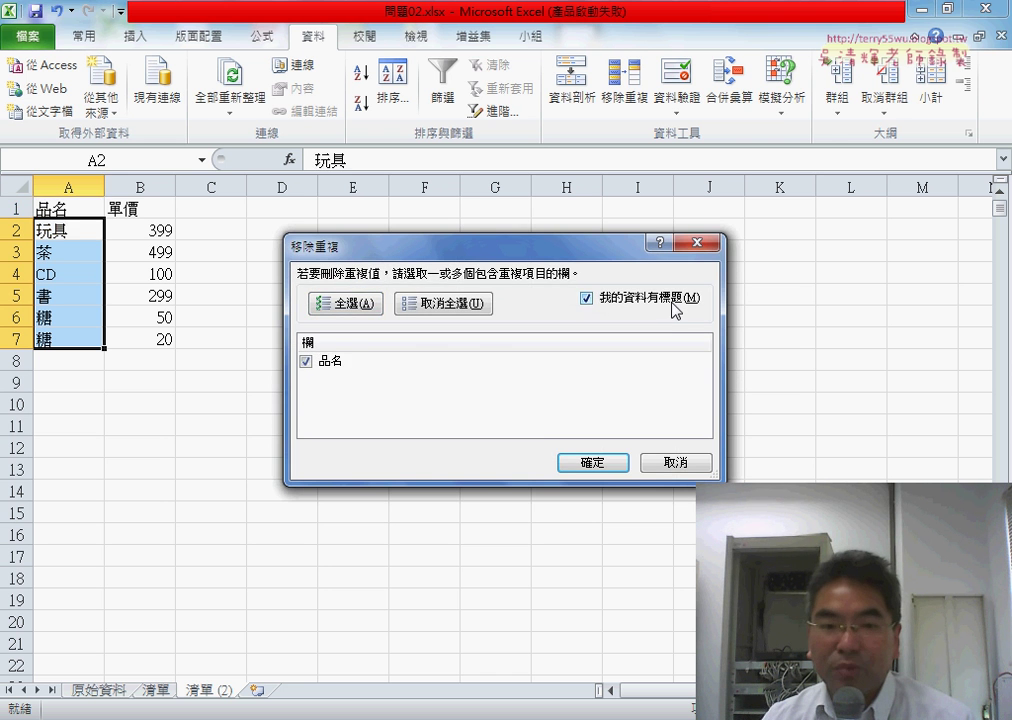
{"action": "left_click", "coordinate": [593, 463]}
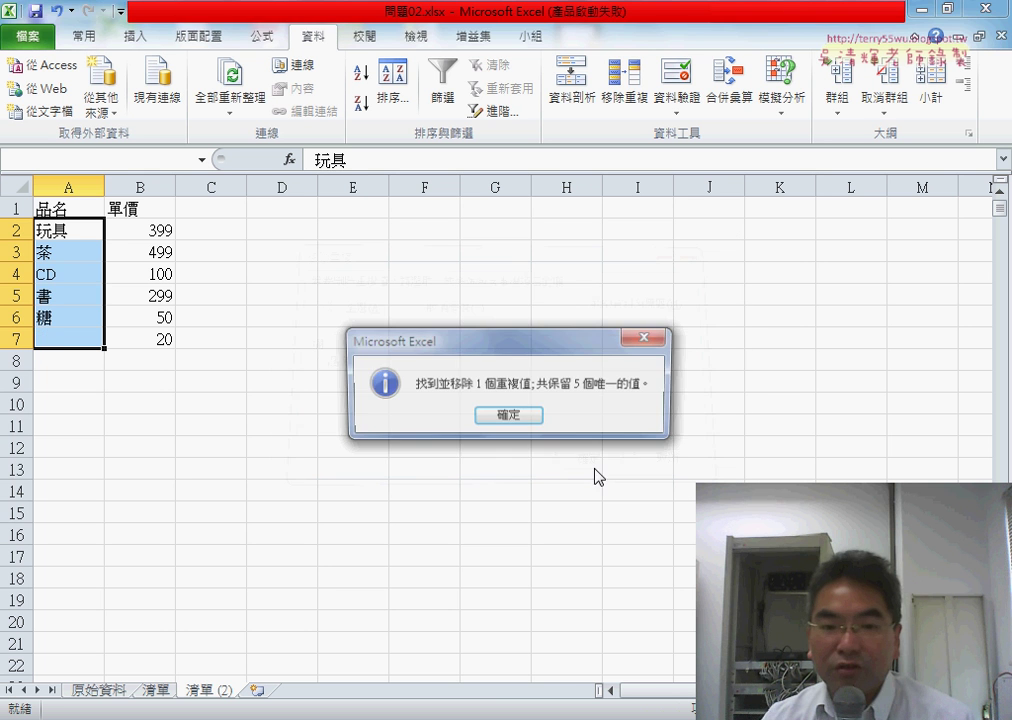
{"action": "left_click", "coordinate": [513, 415]}
{"action": "left_click", "coordinate": [57, 341]}
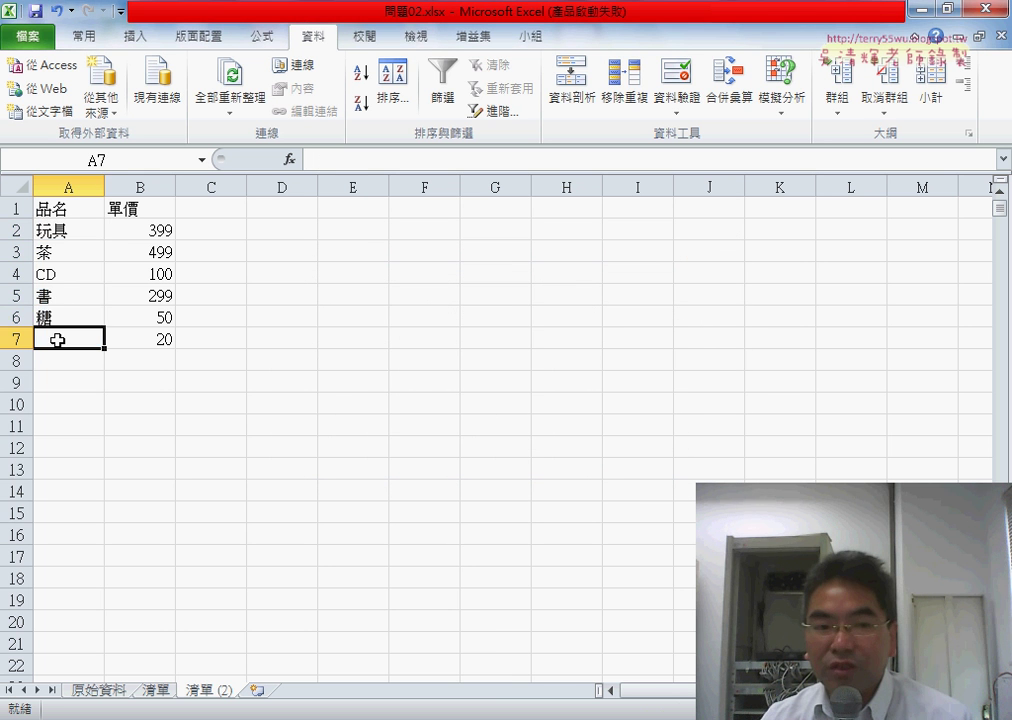
{"action": "left_click", "coordinate": [68, 316]}
{"action": "left_click", "coordinate": [58, 342]}
{"action": "left_click", "coordinate": [158, 339]}
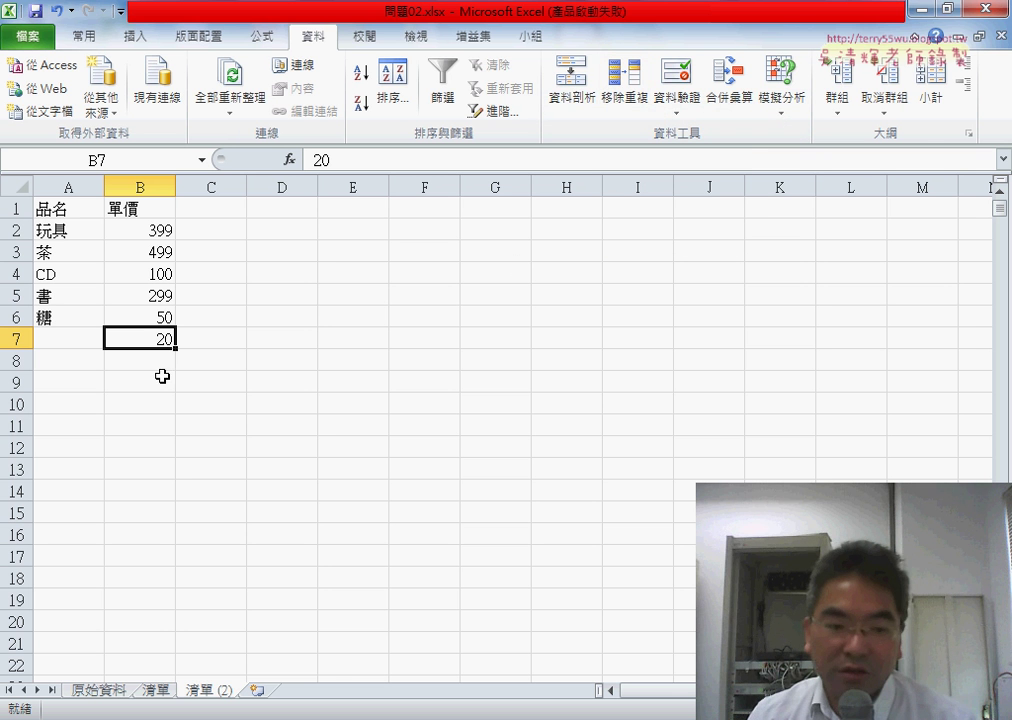
Step: Delete the 清單 (2) sheet
{"action": "right_click", "coordinate": [228, 697]}
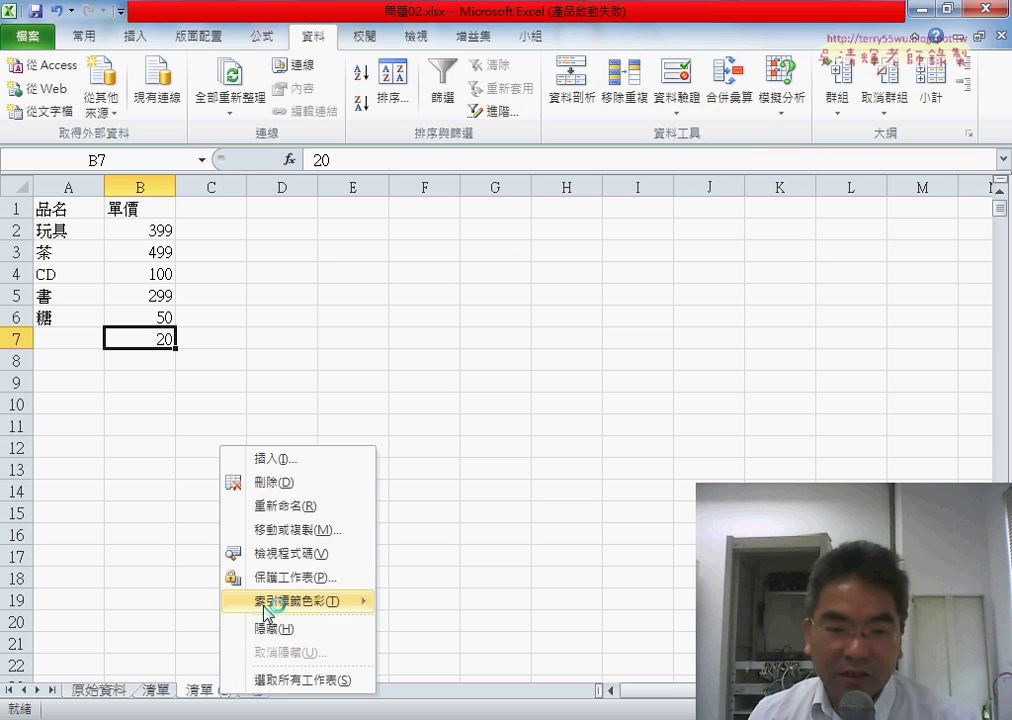
{"action": "left_click", "coordinate": [266, 481]}
{"action": "left_click", "coordinate": [463, 416]}
Step: Return to the original 清單 sheet with its 品名, 單價 and 地區 columns
{"action": "left_click", "coordinate": [97, 690]}
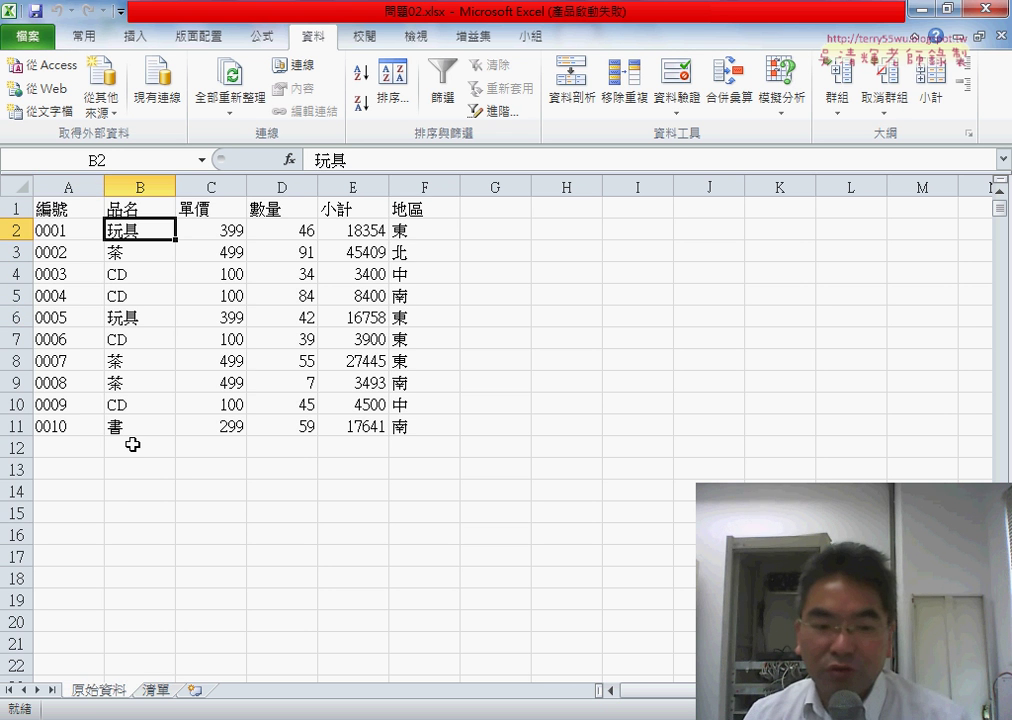
{"action": "left_click", "coordinate": [157, 690]}
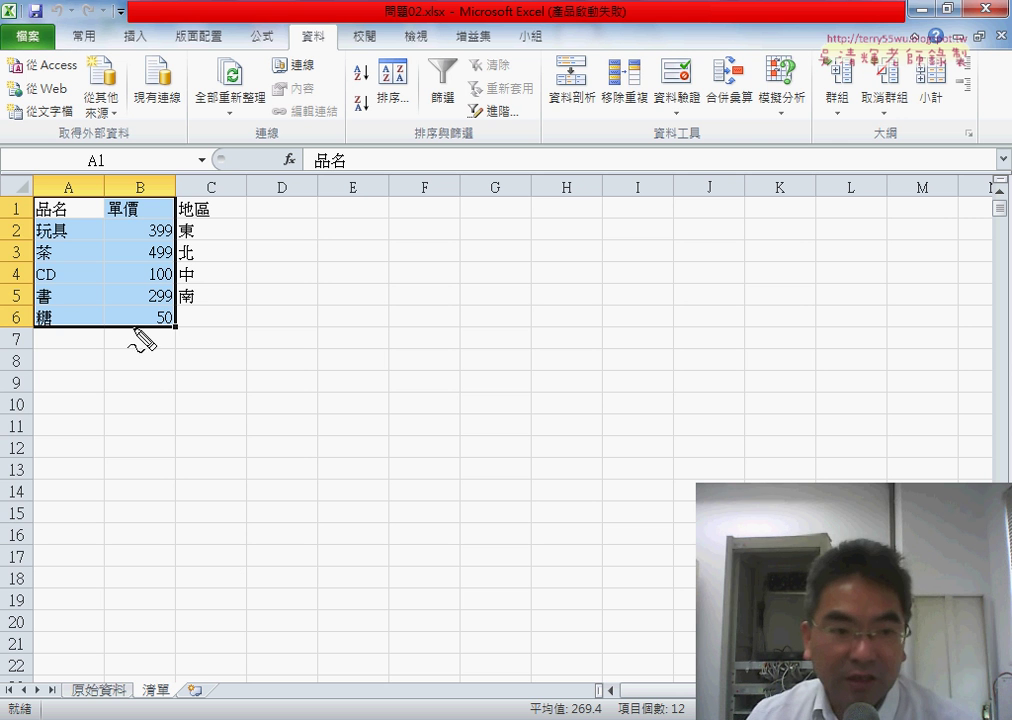
{"action": "left_click_drag", "start_coordinate": [133, 329], "coordinate": [129, 333]}
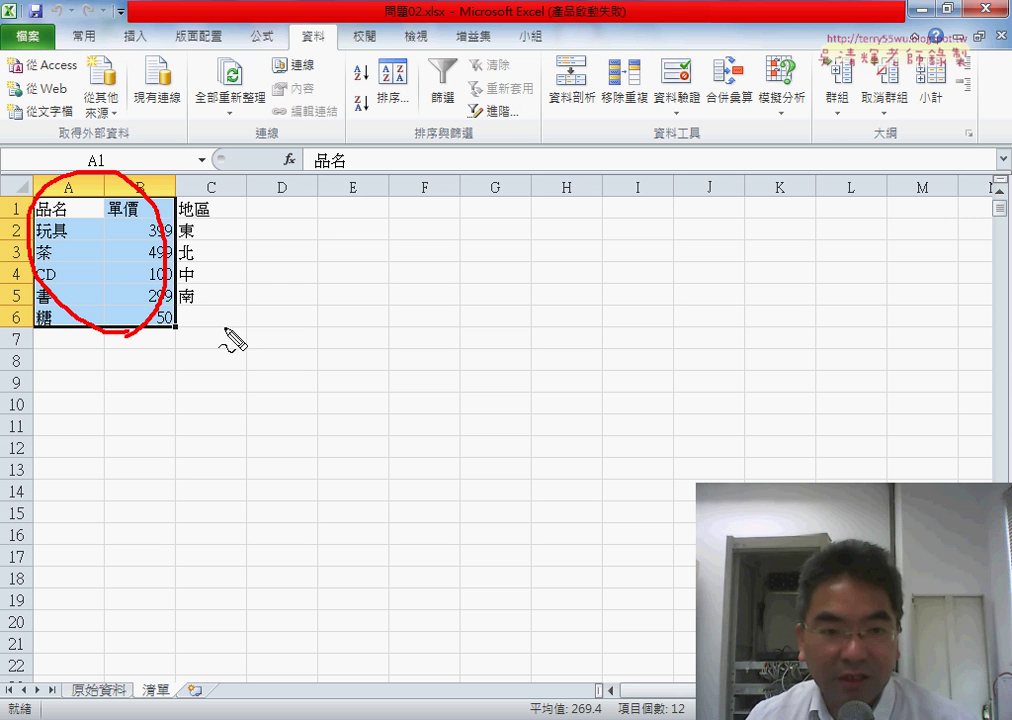
{"action": "mouse_move", "coordinate": [225, 328]}
{"action": "left_mouse_down"}
{"action": "mouse_move", "coordinate": [212, 172]}
{"action": "mouse_move", "coordinate": [249, 311]}
{"action": "left_mouse_up"}
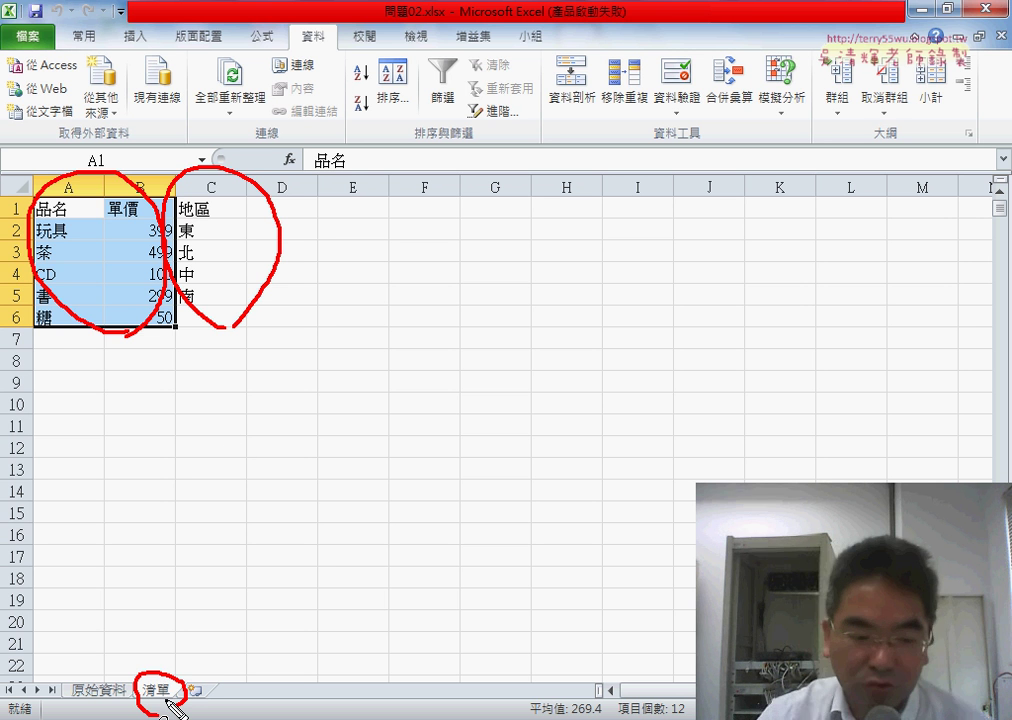
{"action": "key", "text": "Escape"}
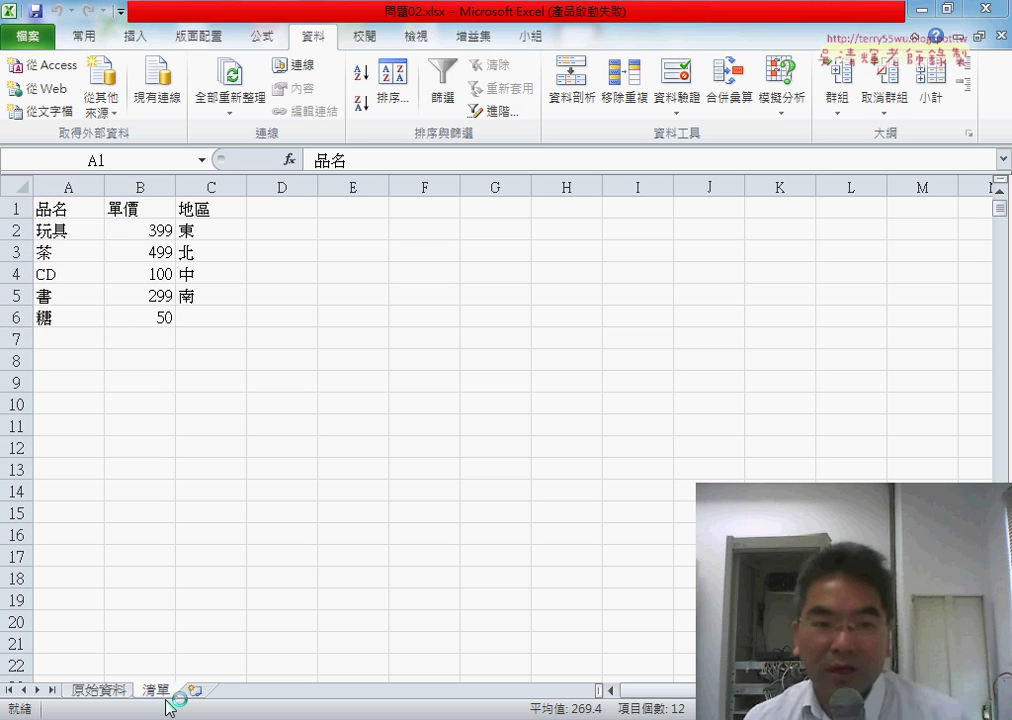
Step: Create names 品名 and 單價 from A1:B6 using the top row only, replacing the existing 品名
{"action": "left_click_drag", "start_coordinate": [50, 208], "coordinate": [52, 313]}
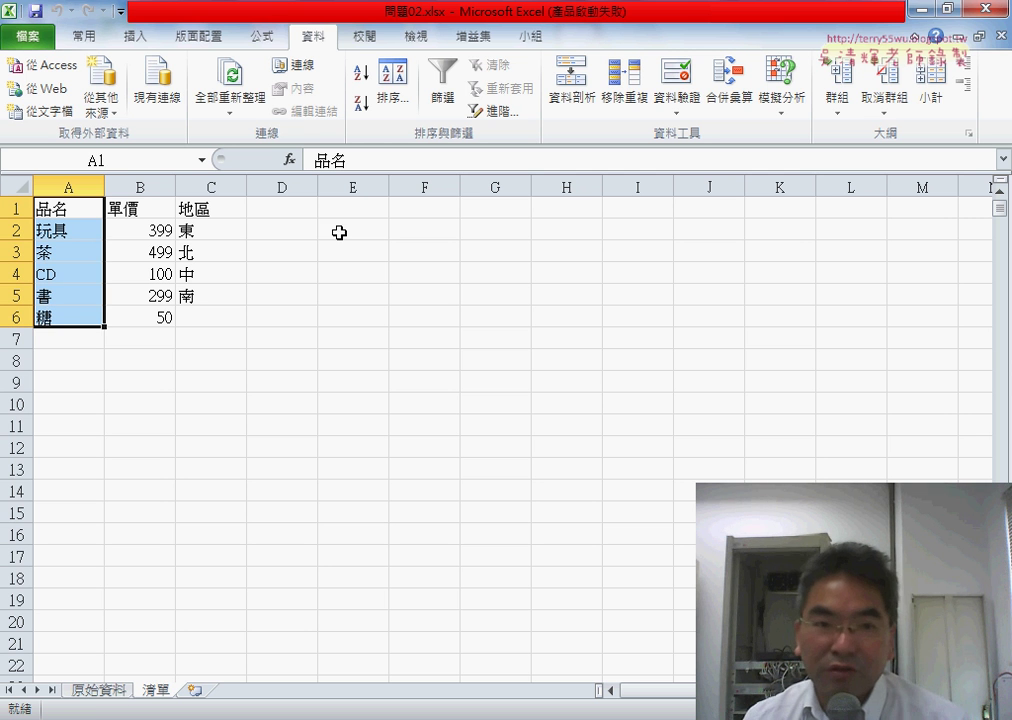
{"action": "left_click", "coordinate": [261, 36]}
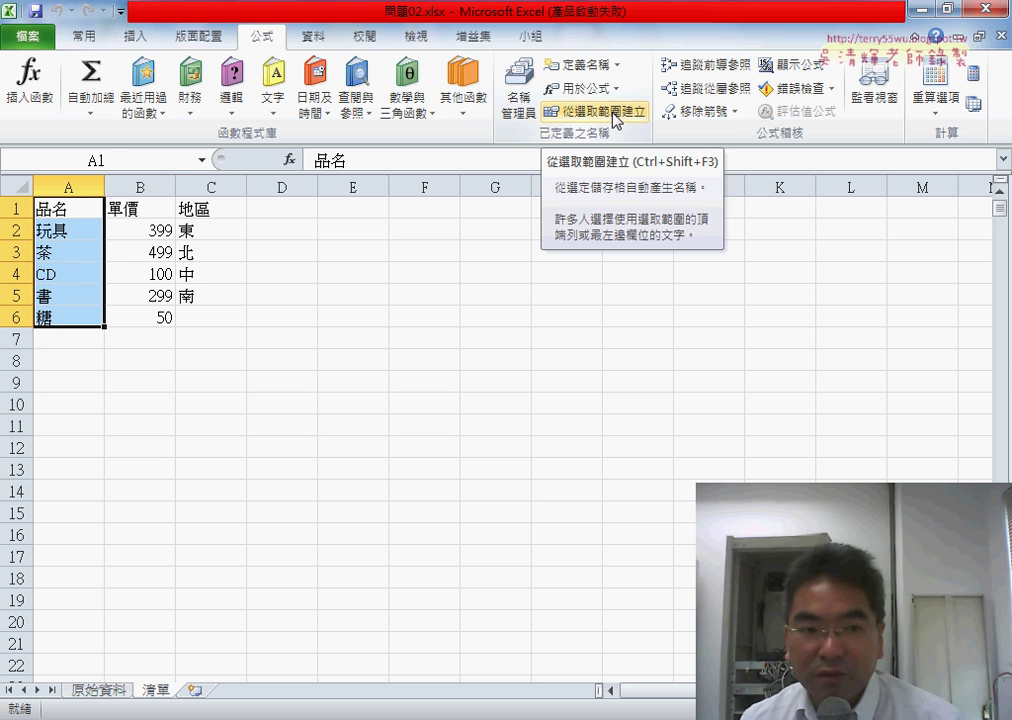
{"action": "left_click", "coordinate": [64, 208]}
{"action": "left_click_drag", "start_coordinate": [64, 208], "coordinate": [152, 311]}
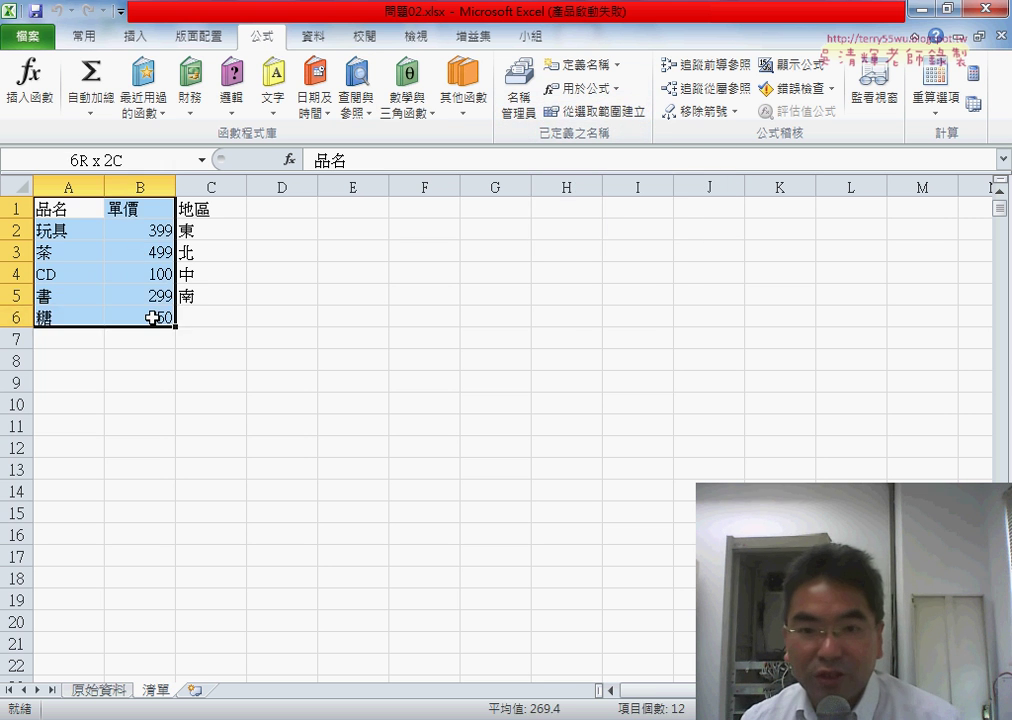
{"action": "left_click", "coordinate": [632, 111]}
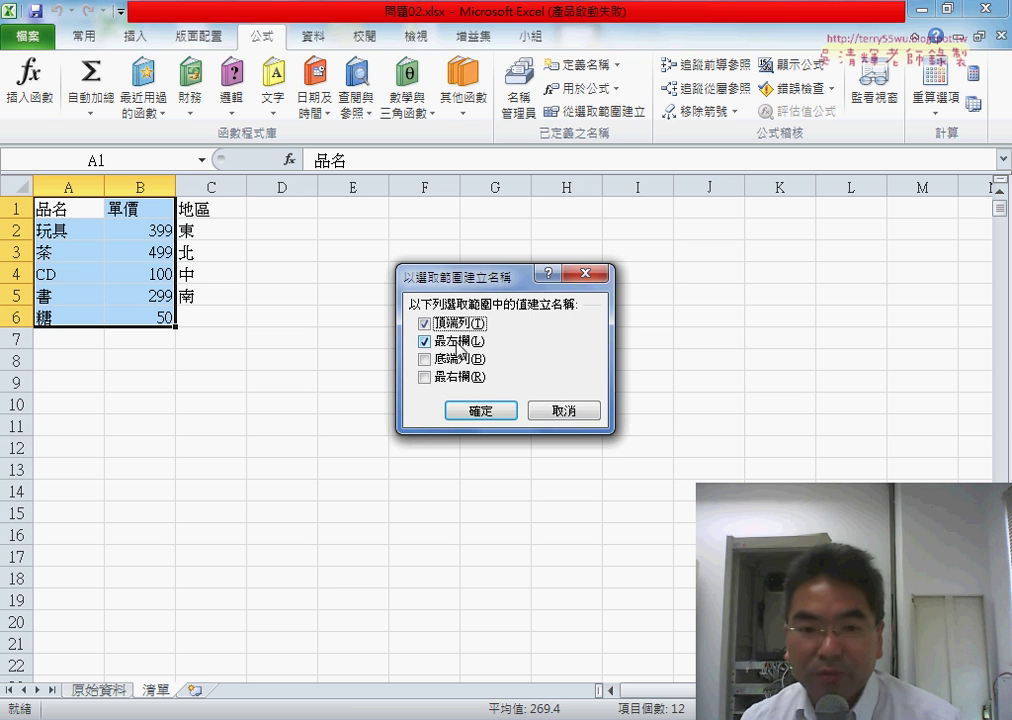
{"action": "left_click", "coordinate": [427, 345]}
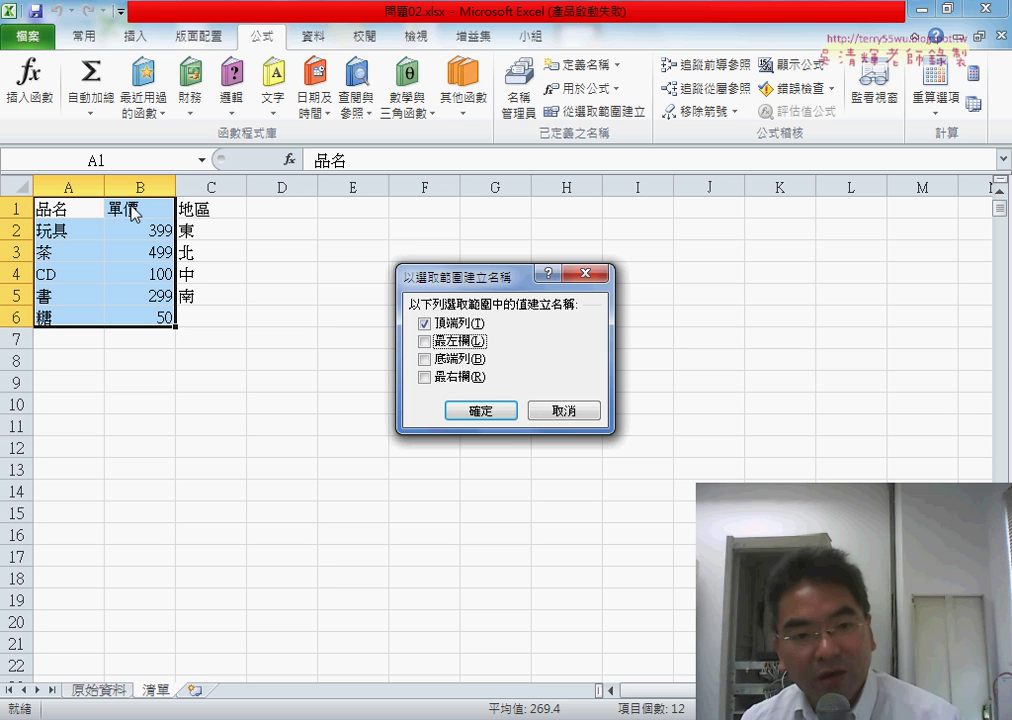
{"action": "left_click", "coordinate": [477, 410]}
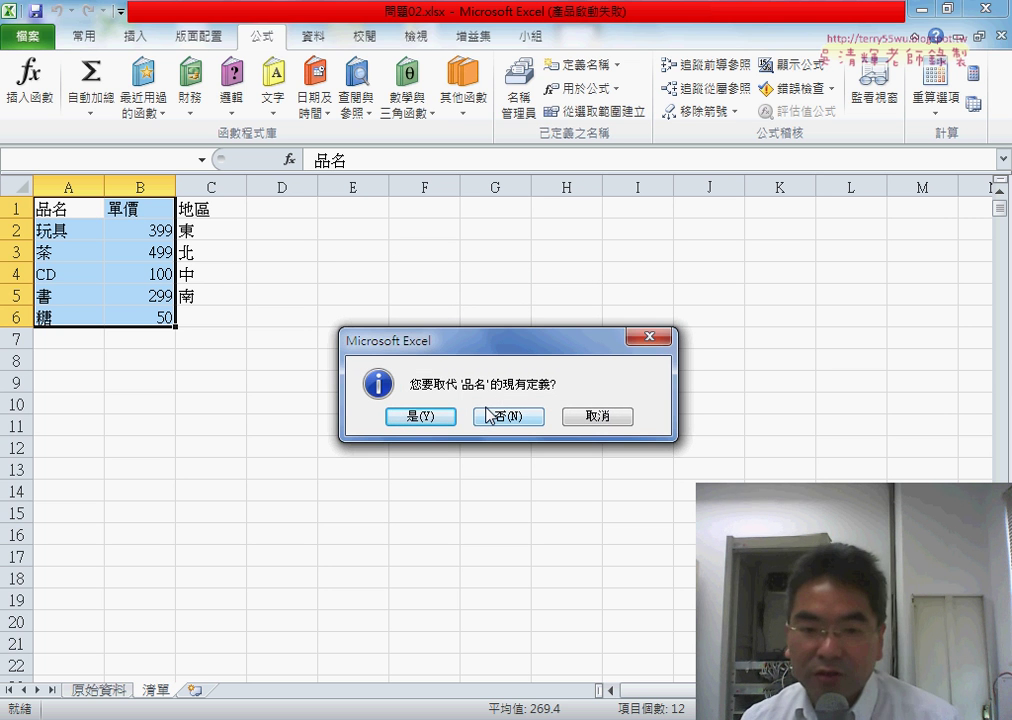
{"action": "left_click", "coordinate": [612, 420]}
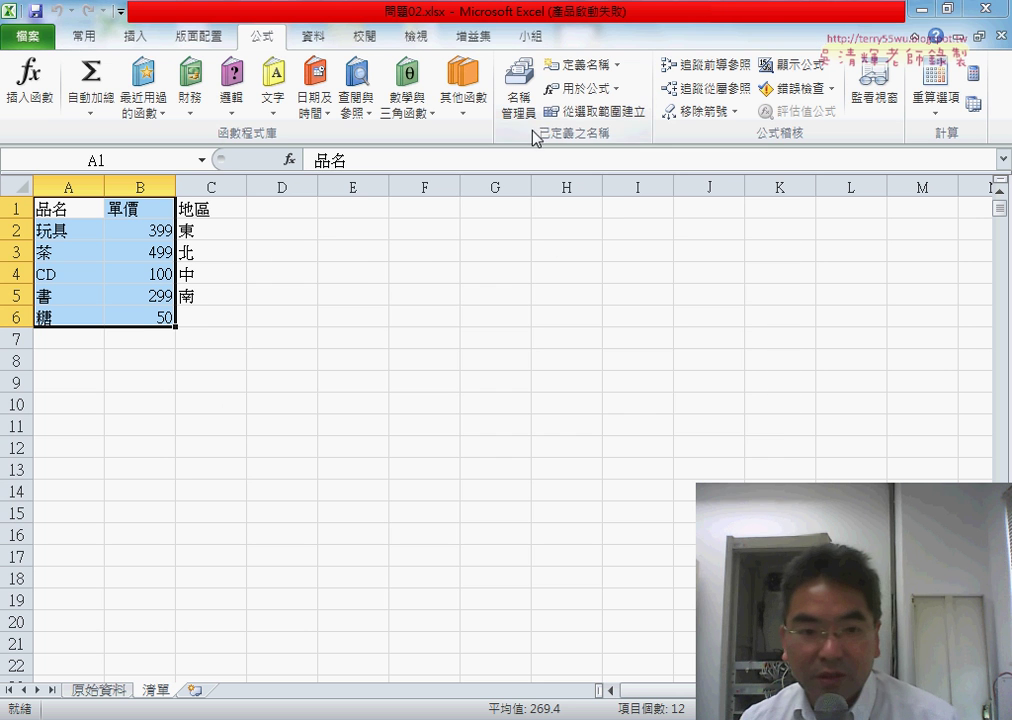
{"action": "left_click", "coordinate": [519, 92]}
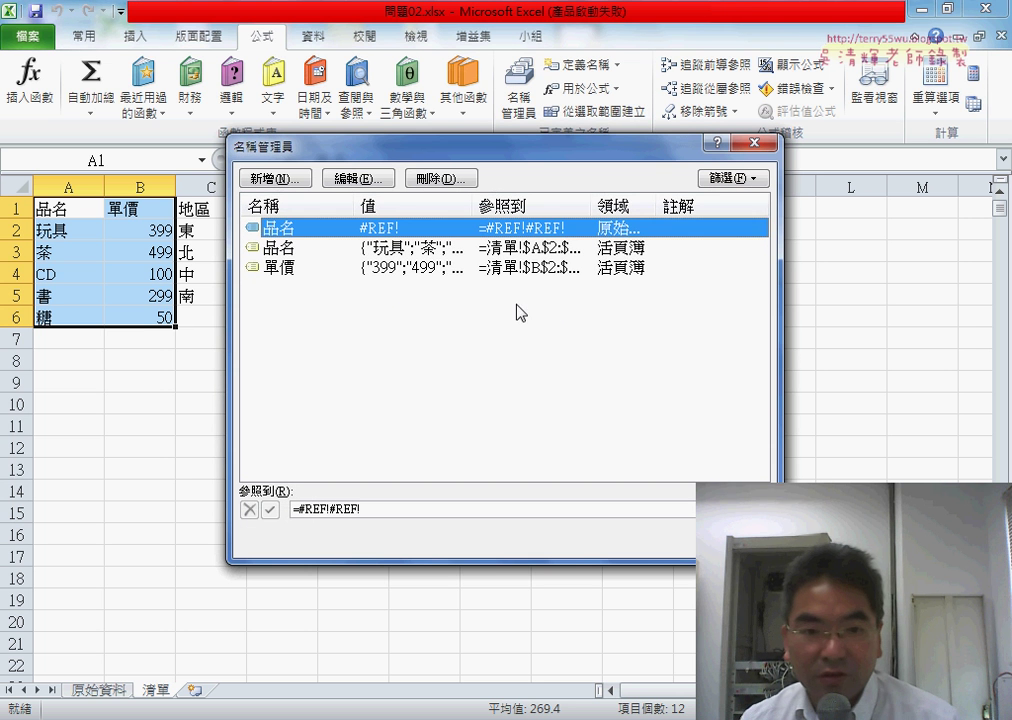
Step: Delete all three defined names, including the broken 品名 #REF! entry, leaving Name Manager empty
{"action": "left_click", "coordinate": [285, 267], "text": "shift"}
{"action": "left_click", "coordinate": [455, 183]}
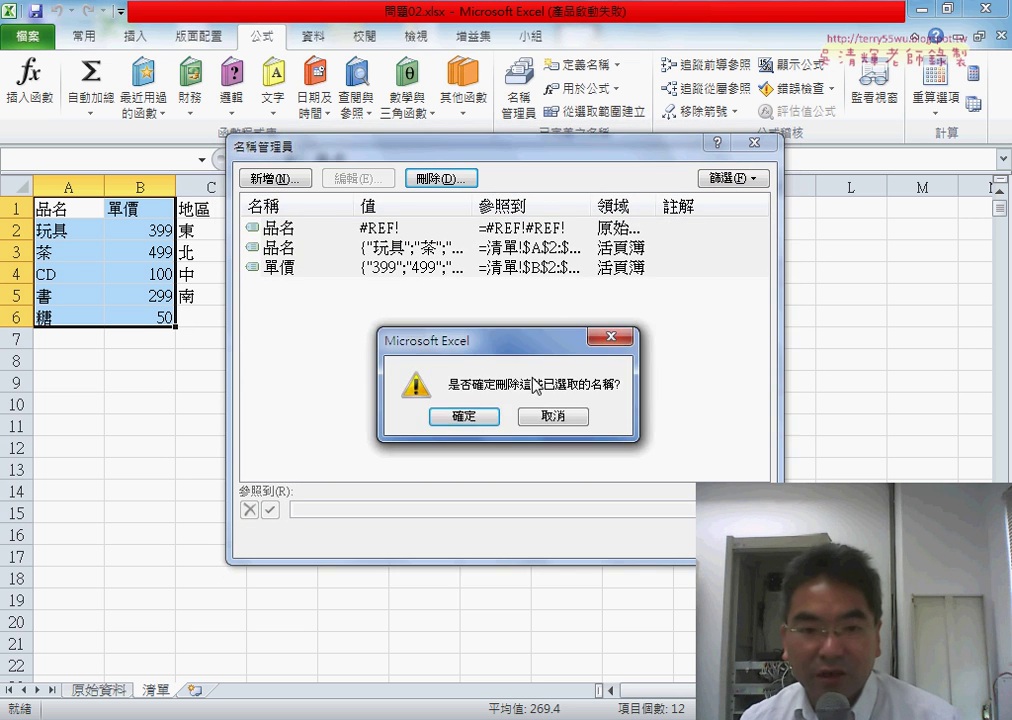
{"action": "left_click", "coordinate": [478, 418]}
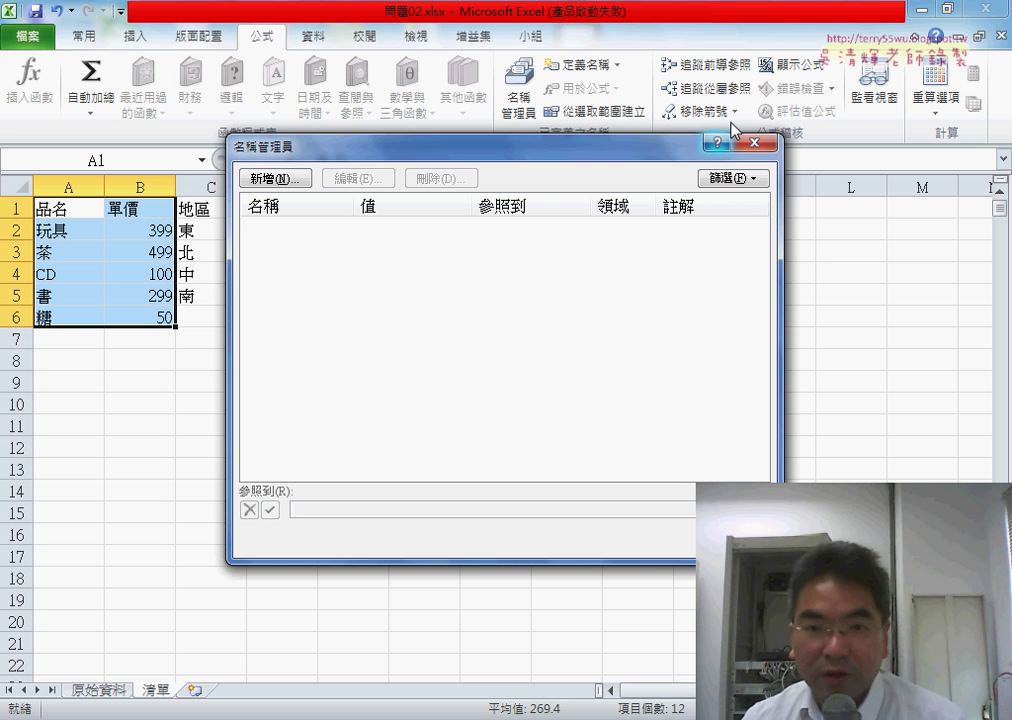
{"action": "key", "text": "Escape"}
{"action": "left_click", "coordinate": [534, 101]}
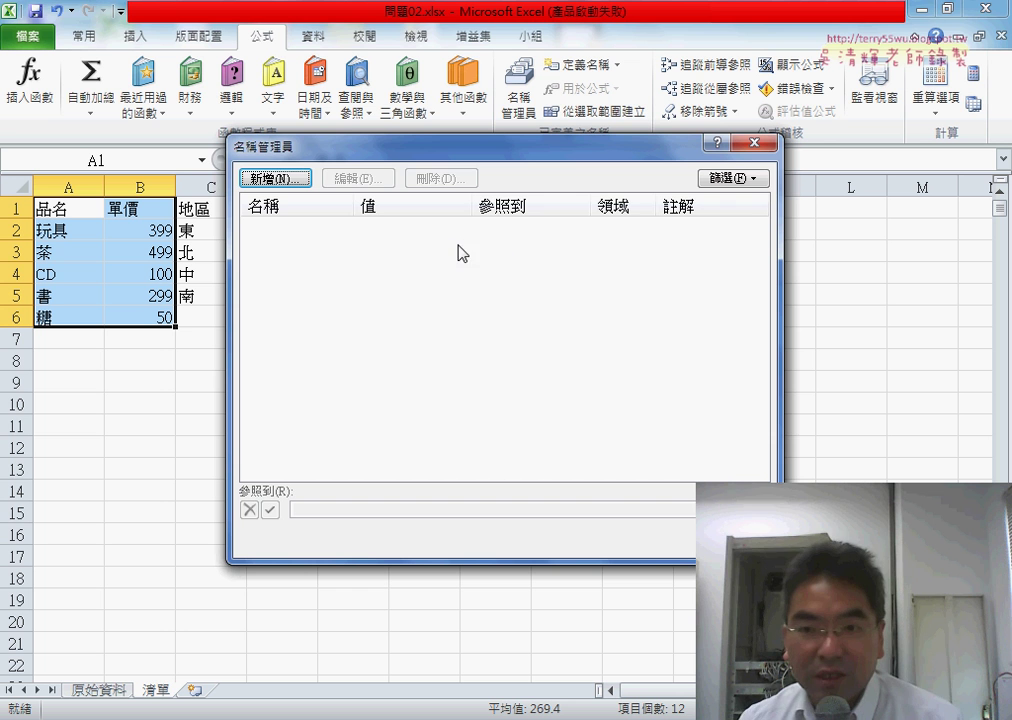
{"action": "left_click", "coordinate": [754, 143]}
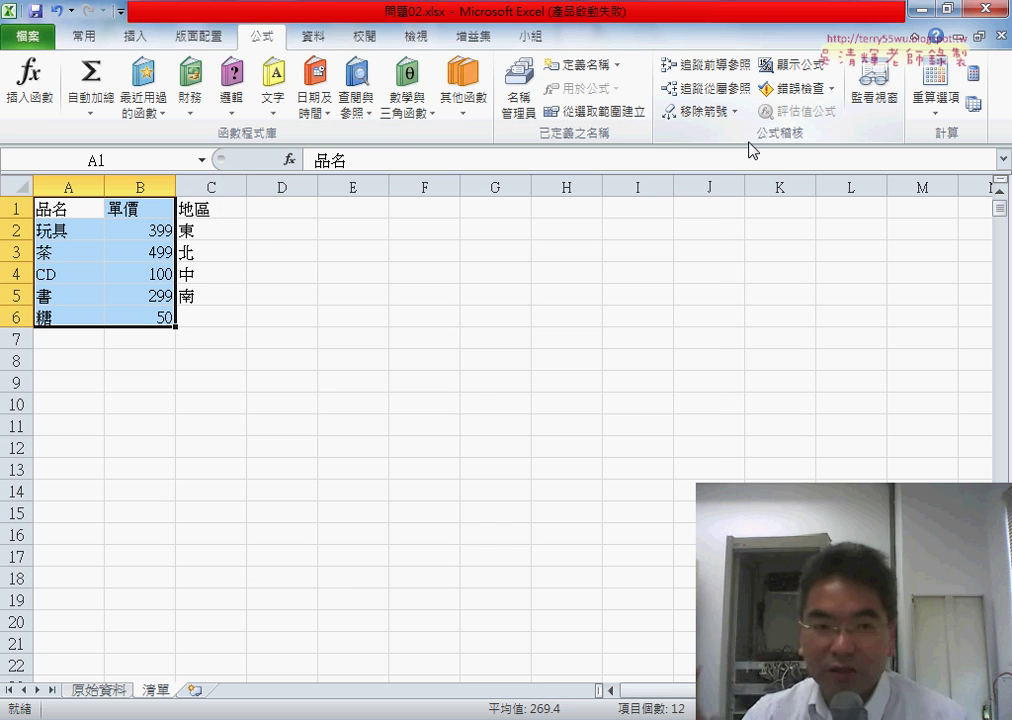
Step: Create top-row names for A1:B6 (品名, 單價) and for C1:C5 (地區)
{"action": "left_click", "coordinate": [594, 112]}
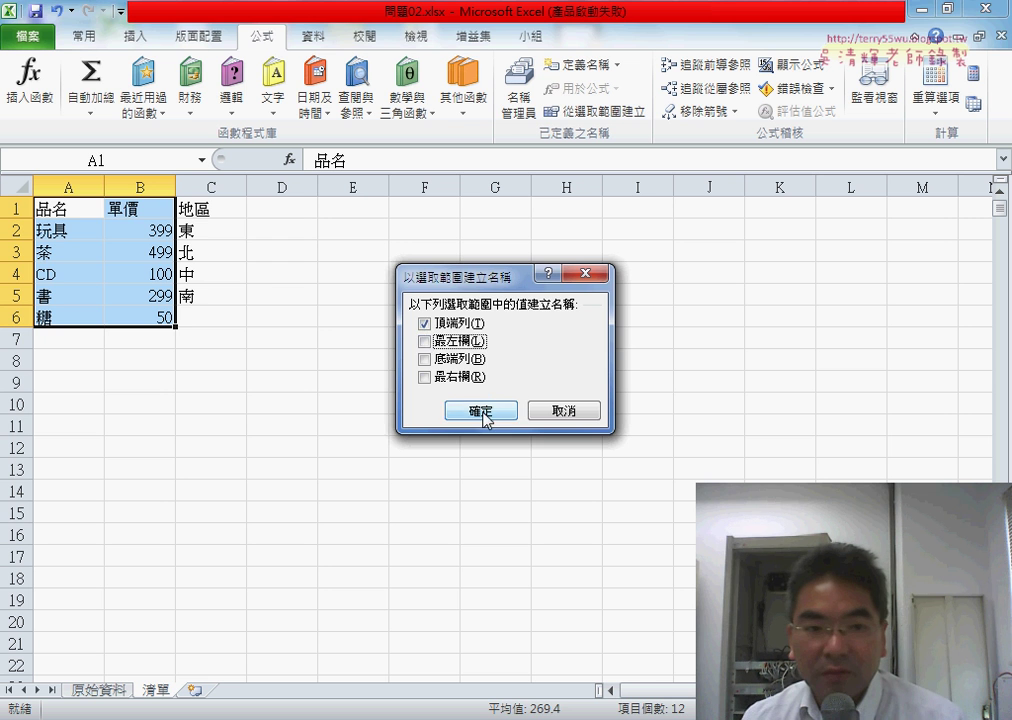
{"action": "left_click", "coordinate": [483, 411]}
{"action": "left_click_drag", "start_coordinate": [196, 209], "coordinate": [217, 290]}
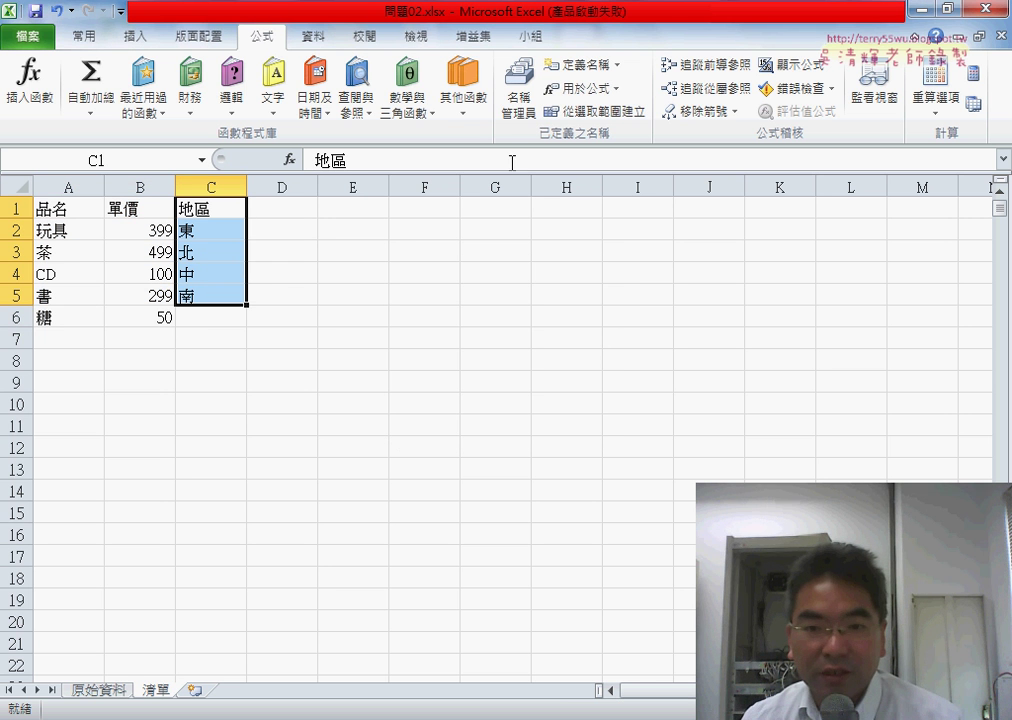
{"action": "left_click", "coordinate": [594, 113]}
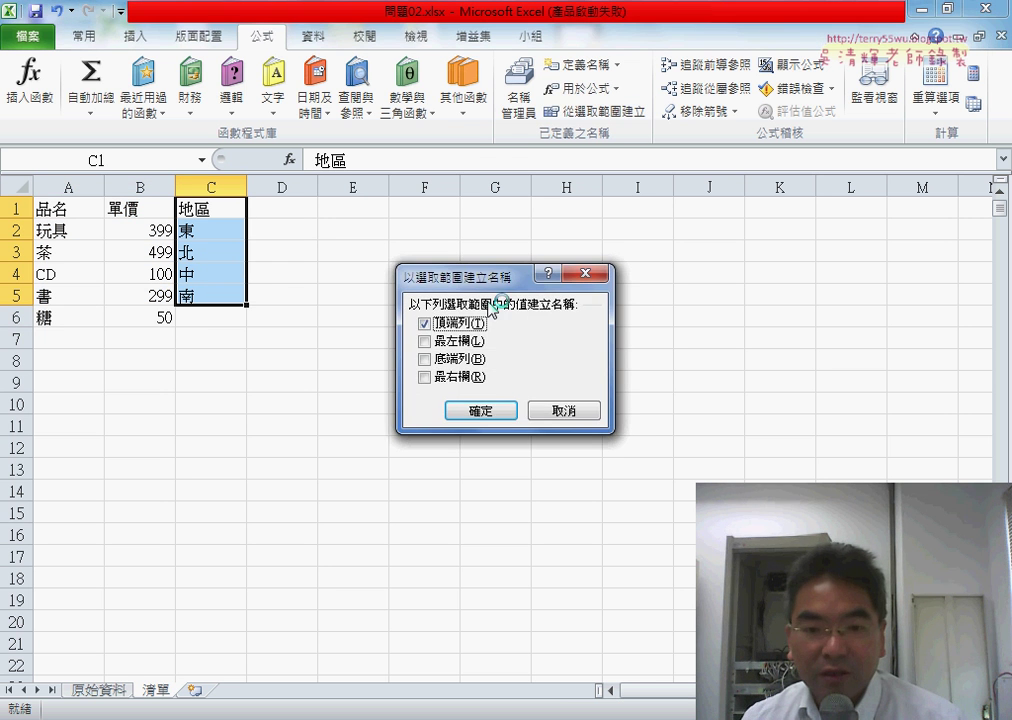
{"action": "left_click", "coordinate": [480, 412]}
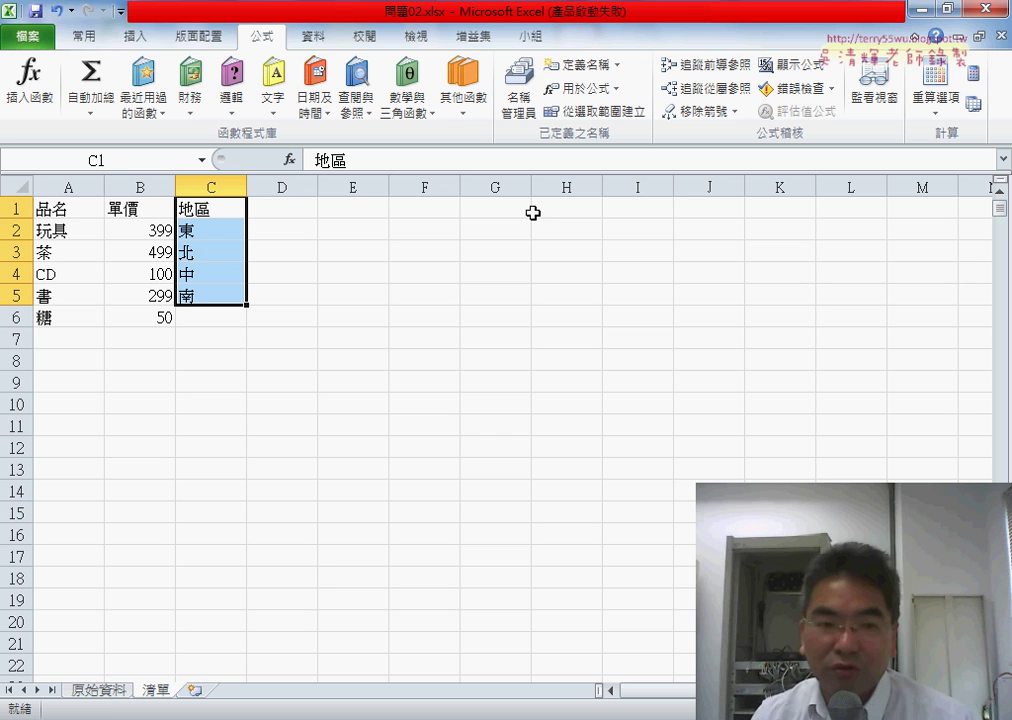
Step: On the 原始資料 sheet, select column B from B2 down to the sheet's last row
{"action": "left_click", "coordinate": [104, 689]}
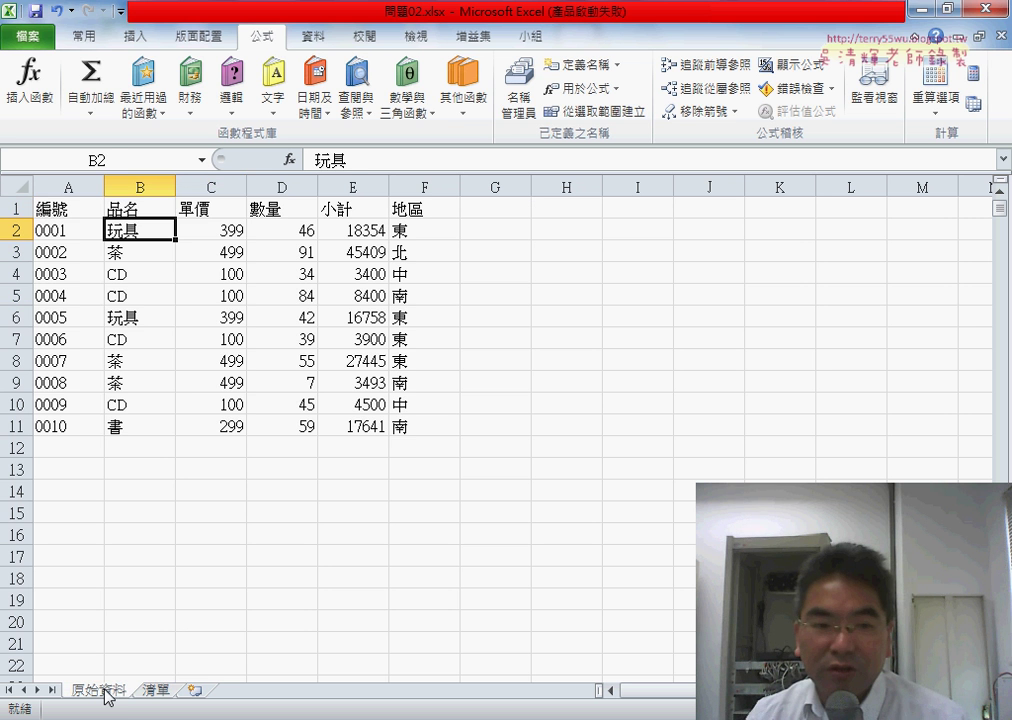
{"action": "left_click", "coordinate": [131, 209]}
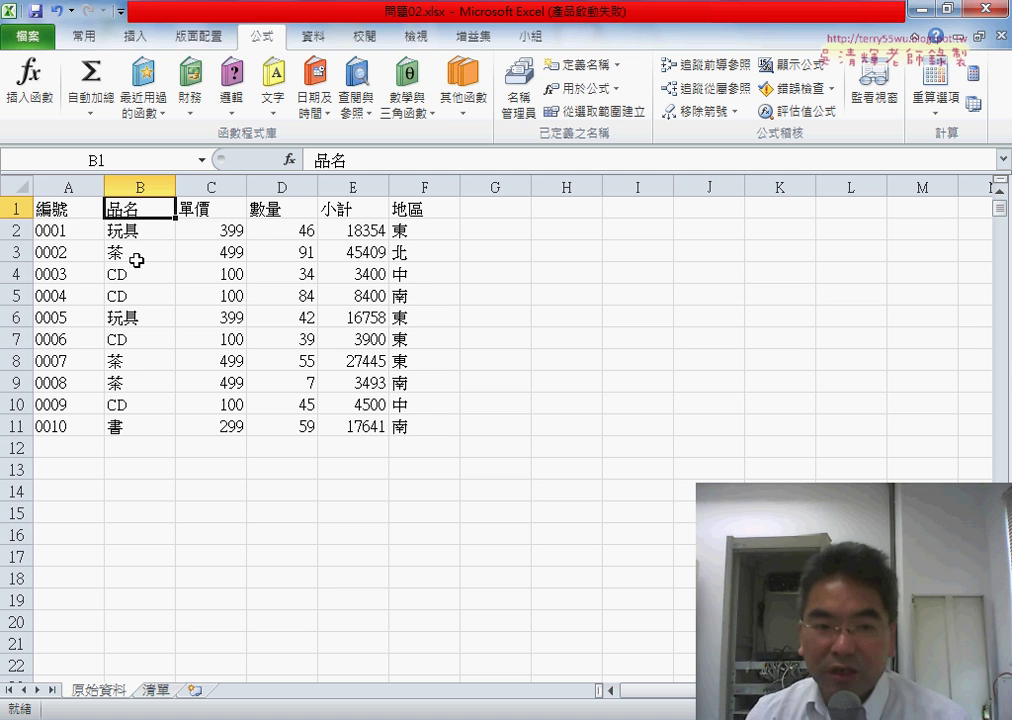
{"action": "left_click", "coordinate": [133, 230]}
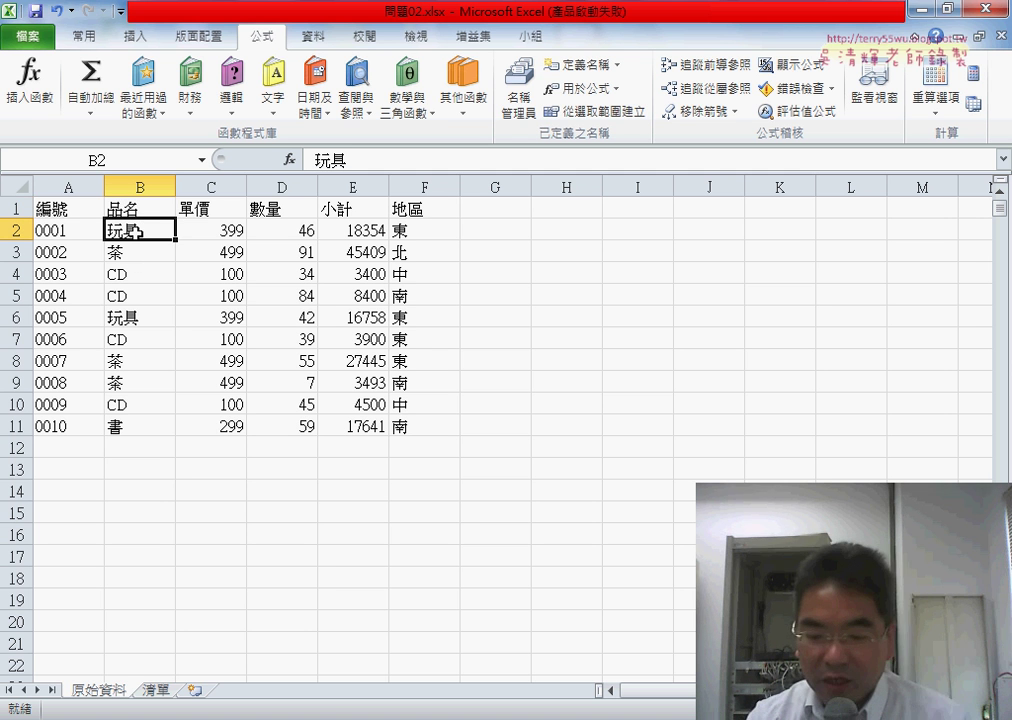
{"action": "key", "text": "ctrl+shift+Down"}
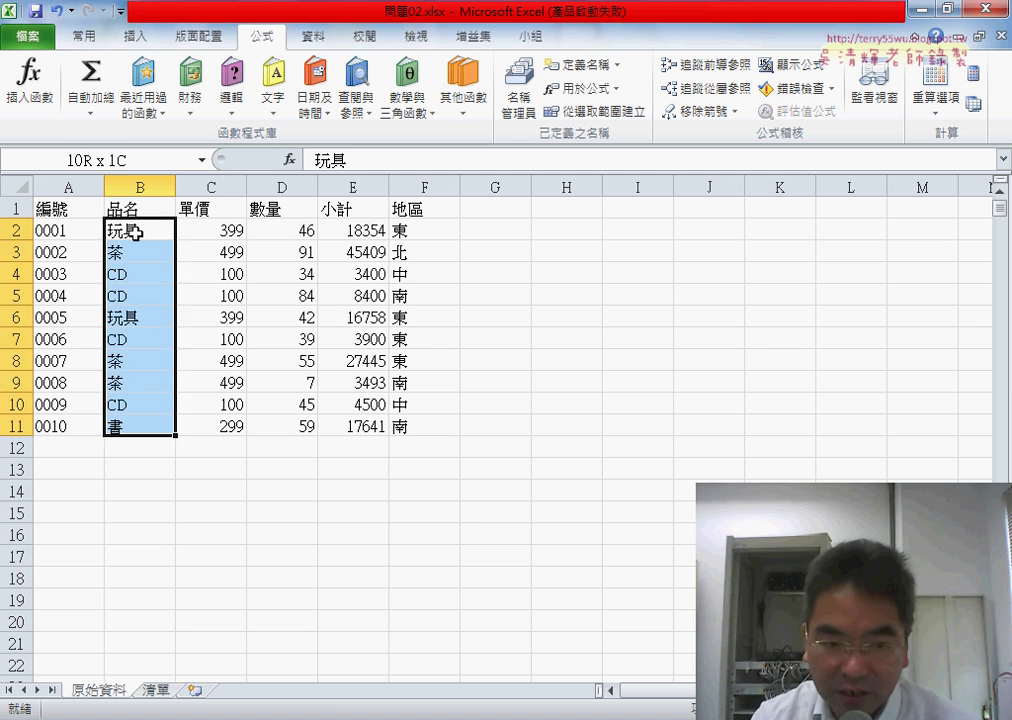
{"action": "key", "text": "ctrl+shift+Down"}
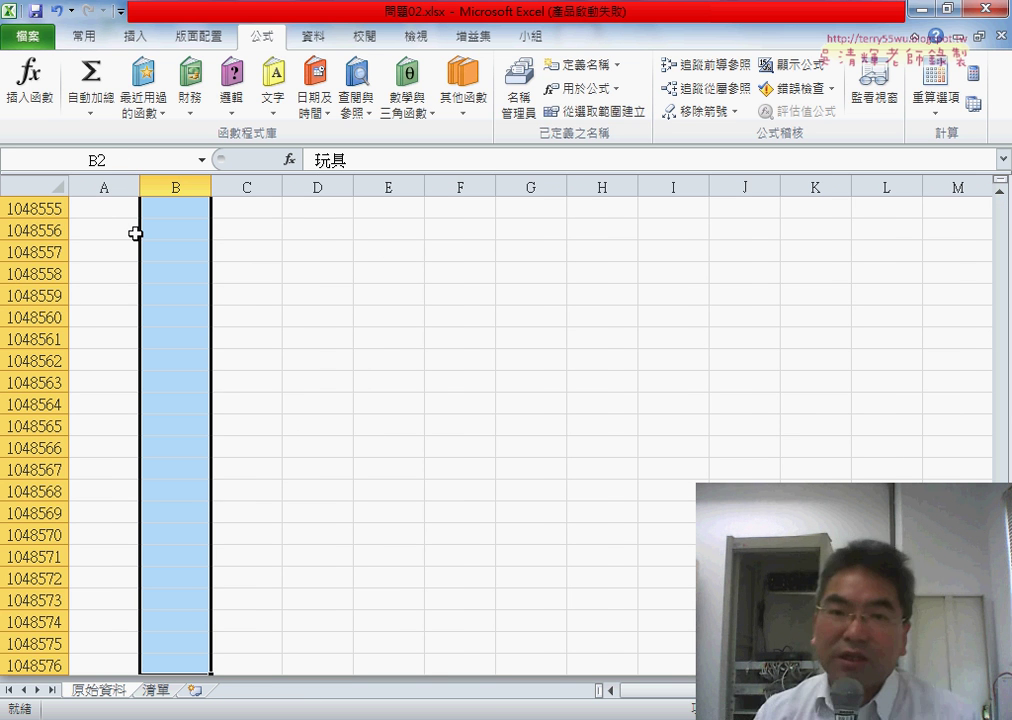
Step: Give column B a List validation with source =品名, then open B12's drop-down to check it
{"action": "left_click", "coordinate": [313, 38]}
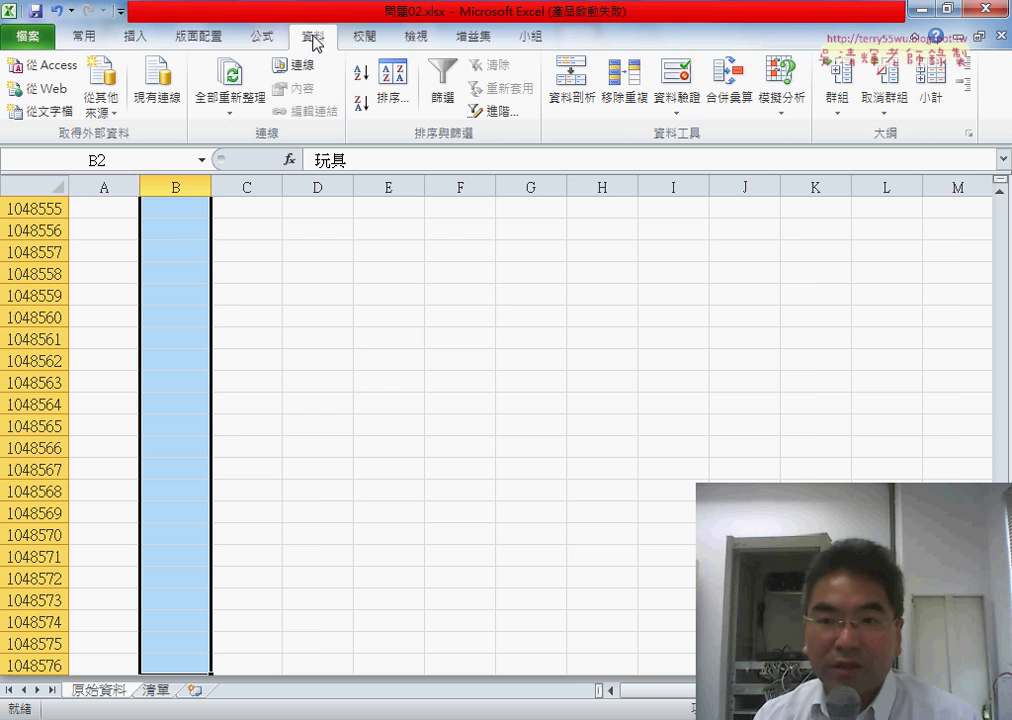
{"action": "left_click", "coordinate": [690, 76]}
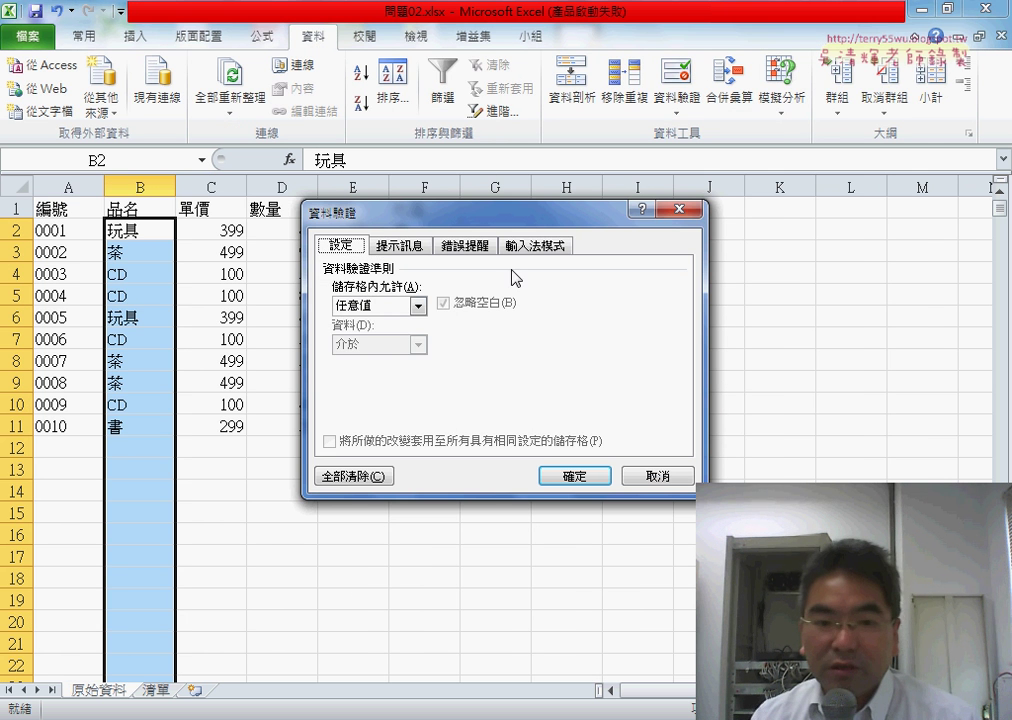
{"action": "left_click", "coordinate": [403, 309]}
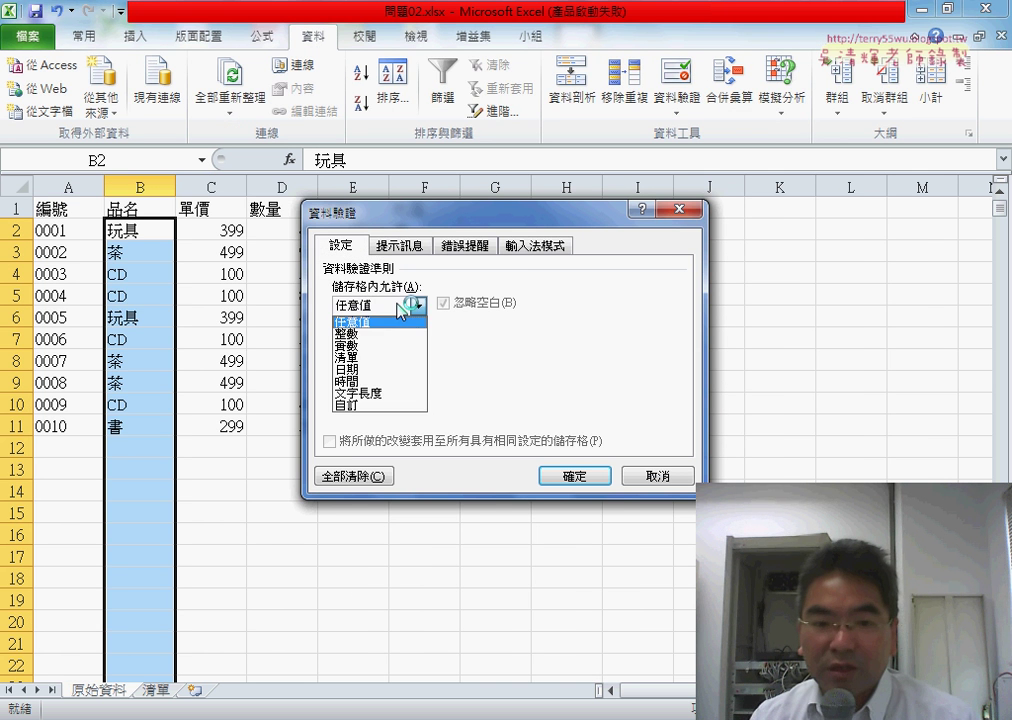
{"action": "left_click", "coordinate": [390, 357]}
{"action": "left_click", "coordinate": [367, 383]}
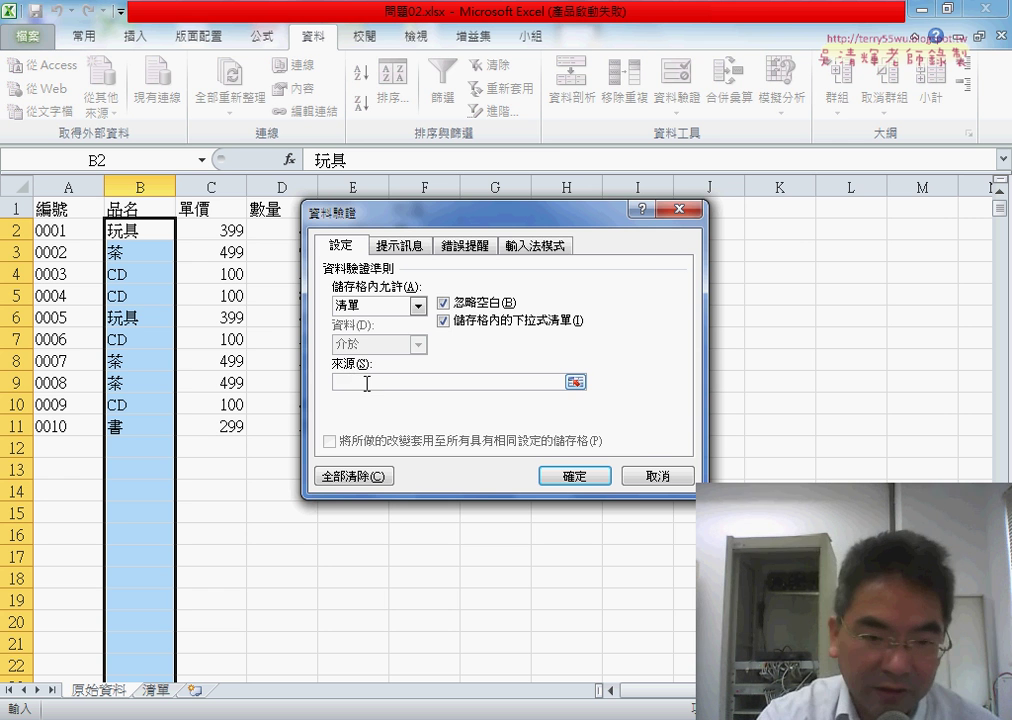
{"action": "key", "text": "F3"}
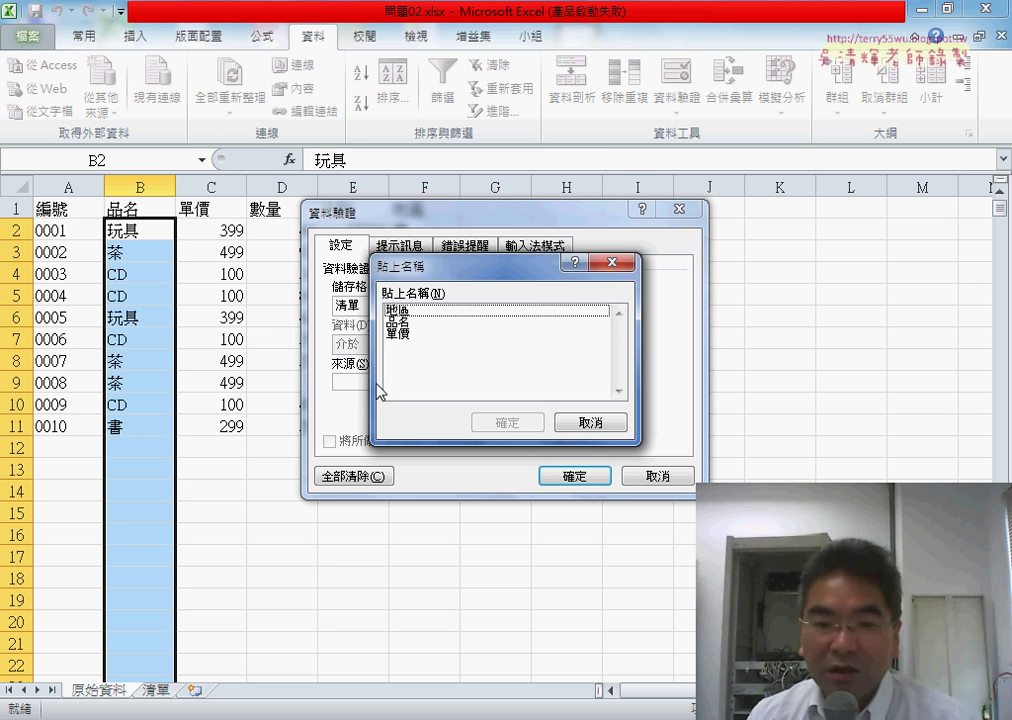
{"action": "left_click_drag", "start_coordinate": [443, 272], "coordinate": [610, 272]}
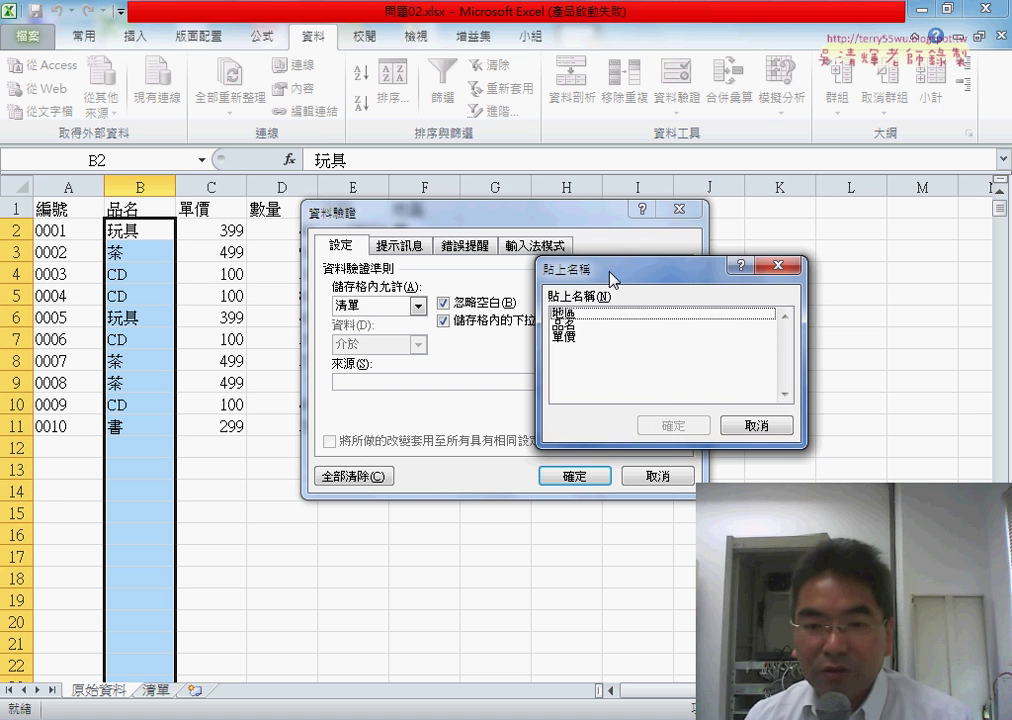
{"action": "left_click", "coordinate": [562, 325]}
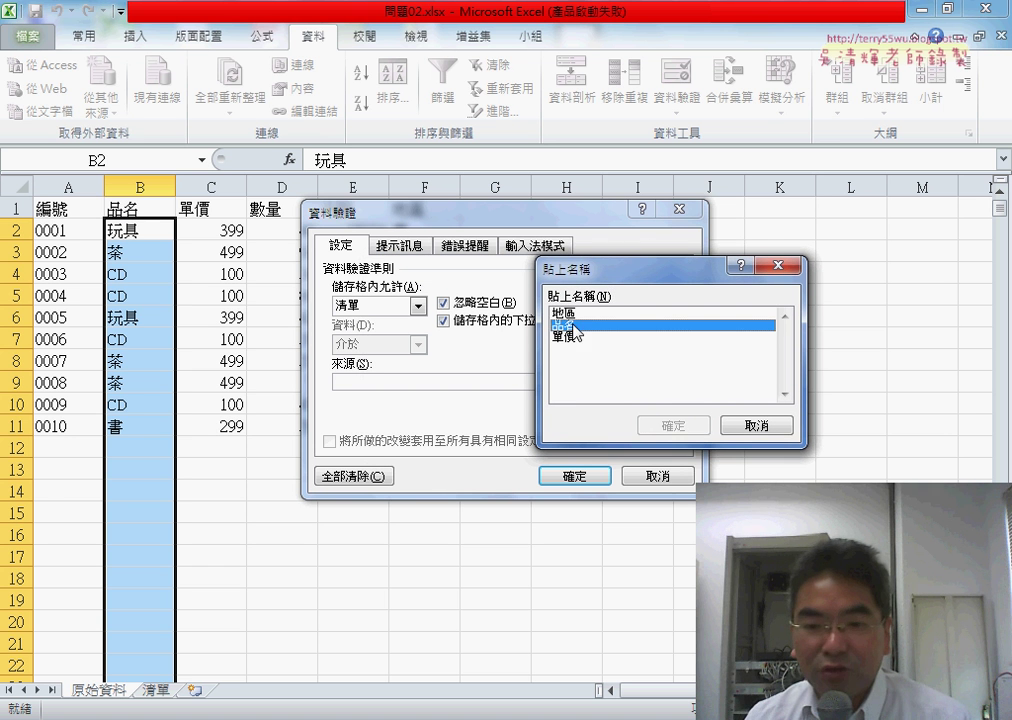
{"action": "left_click", "coordinate": [674, 425]}
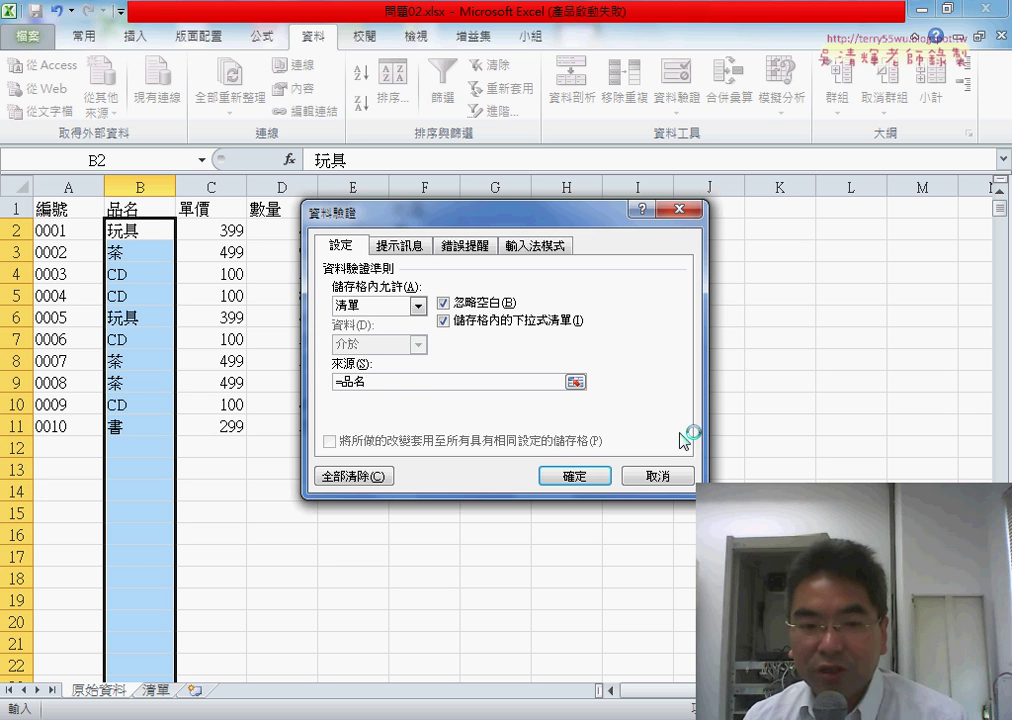
{"action": "left_click", "coordinate": [572, 478]}
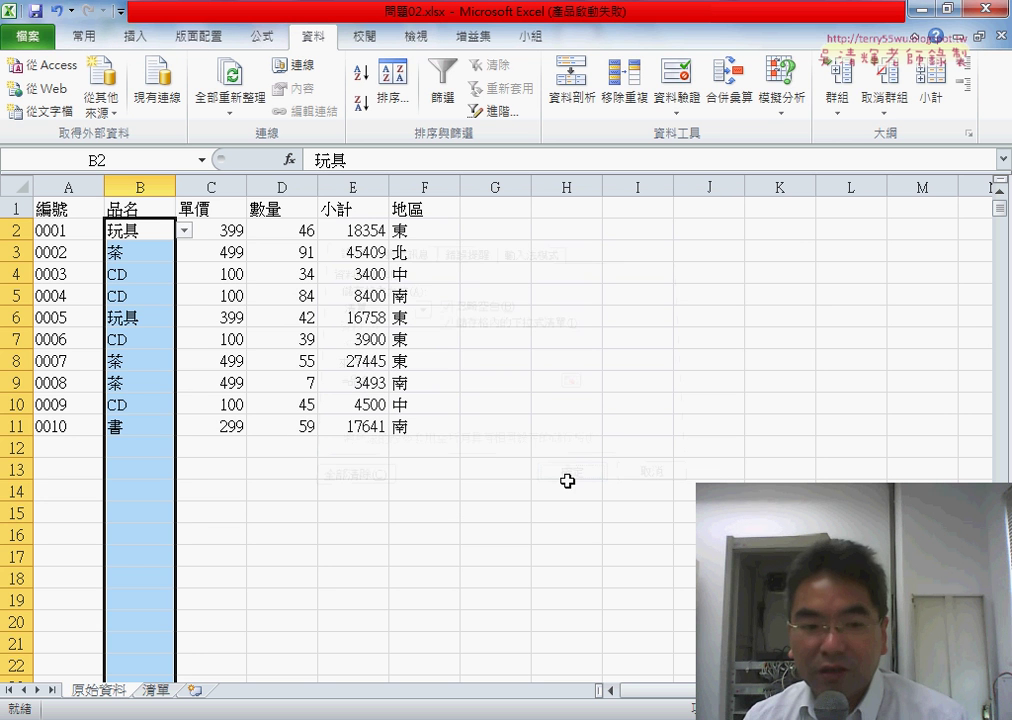
{"action": "left_click", "coordinate": [149, 444]}
{"action": "left_click", "coordinate": [185, 452]}
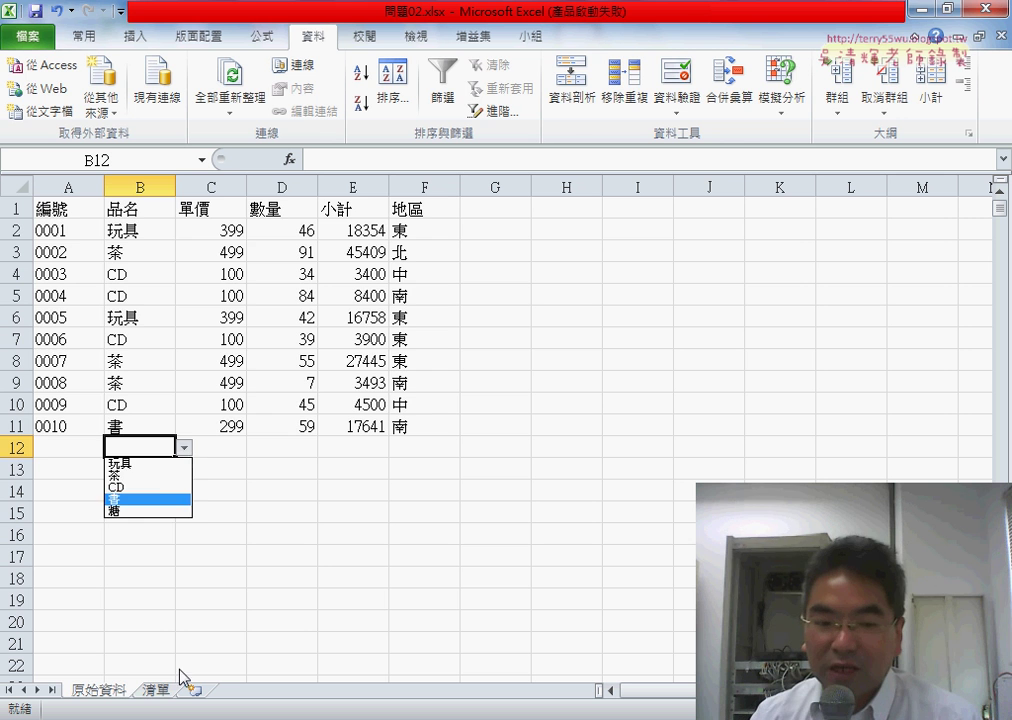
{"action": "left_click", "coordinate": [154, 692]}
Step: In Name Manager, change 品名 to refer to all of column A (=清單!$A:$A)
{"action": "left_click", "coordinate": [158, 692]}
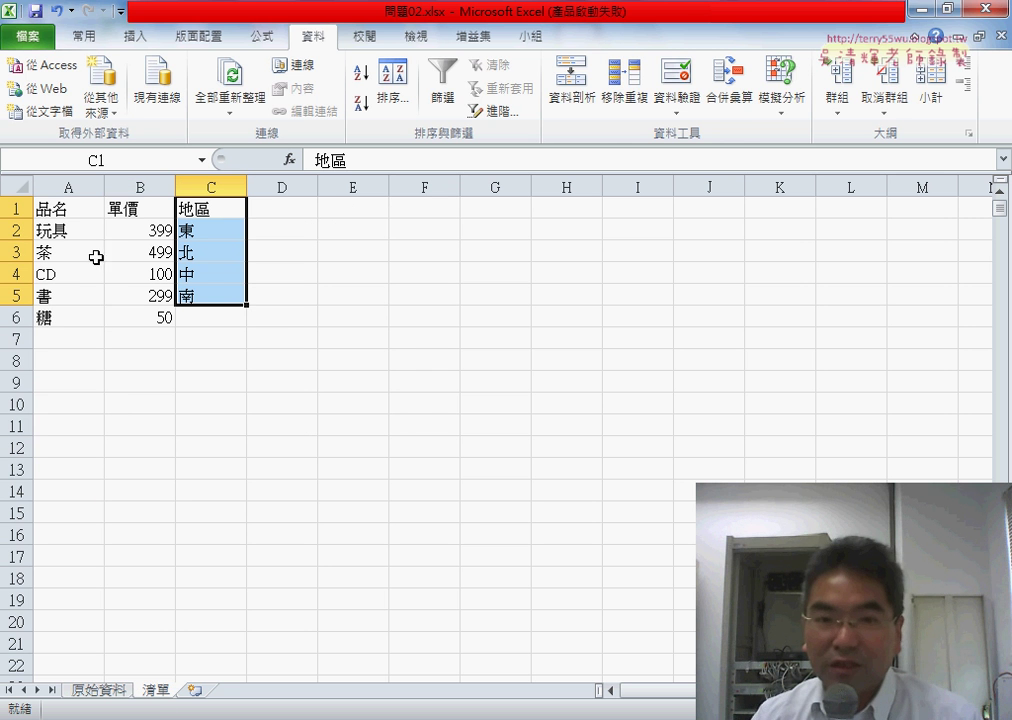
{"action": "left_click", "coordinate": [262, 37]}
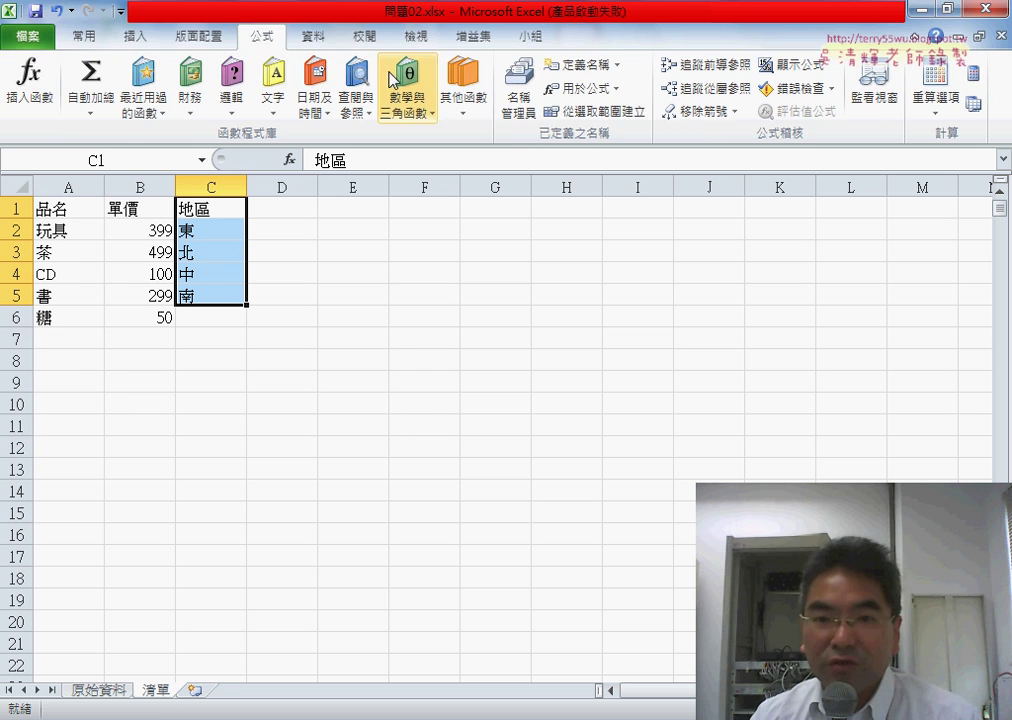
{"action": "left_click", "coordinate": [520, 112]}
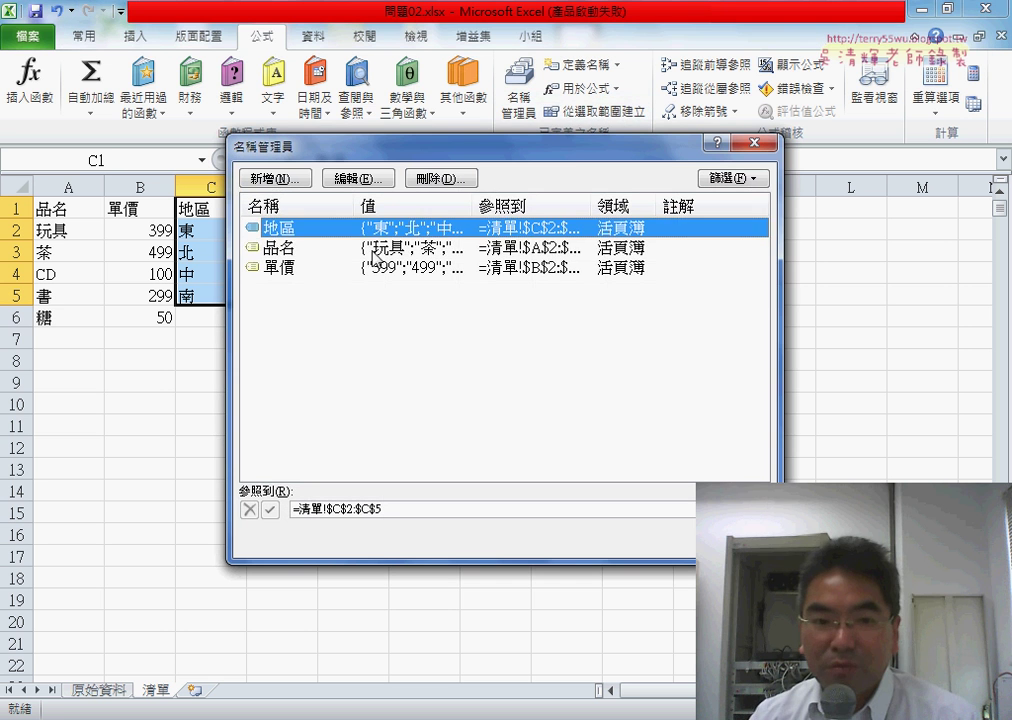
{"action": "left_click", "coordinate": [288, 250]}
{"action": "left_click", "coordinate": [383, 509]}
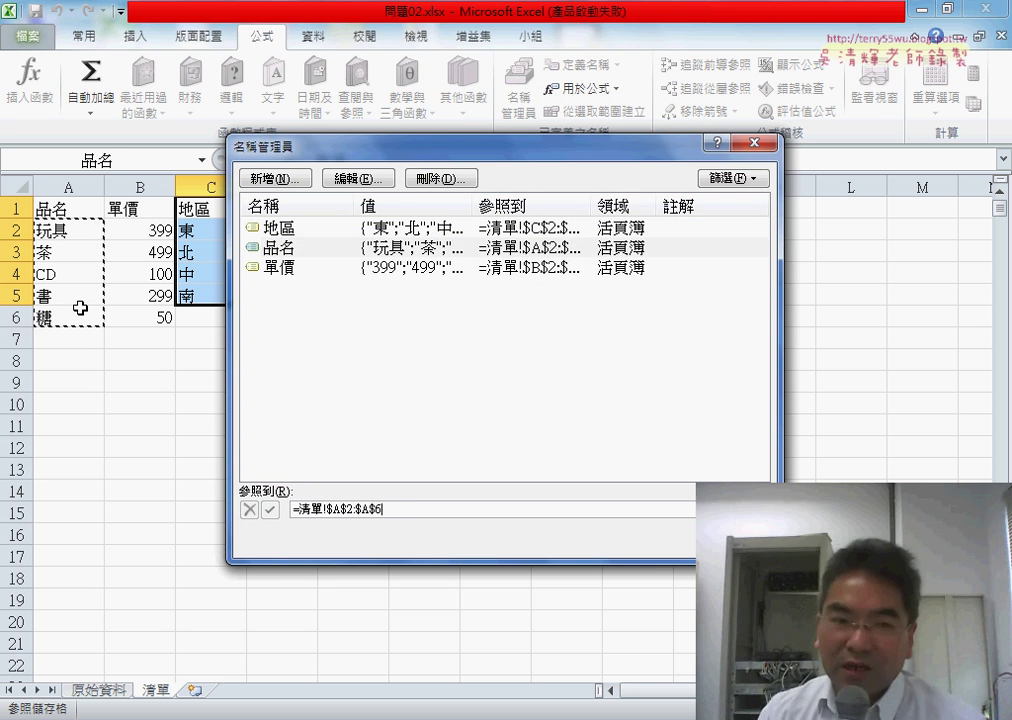
{"action": "left_click_drag", "start_coordinate": [72, 236], "coordinate": [72, 393]}
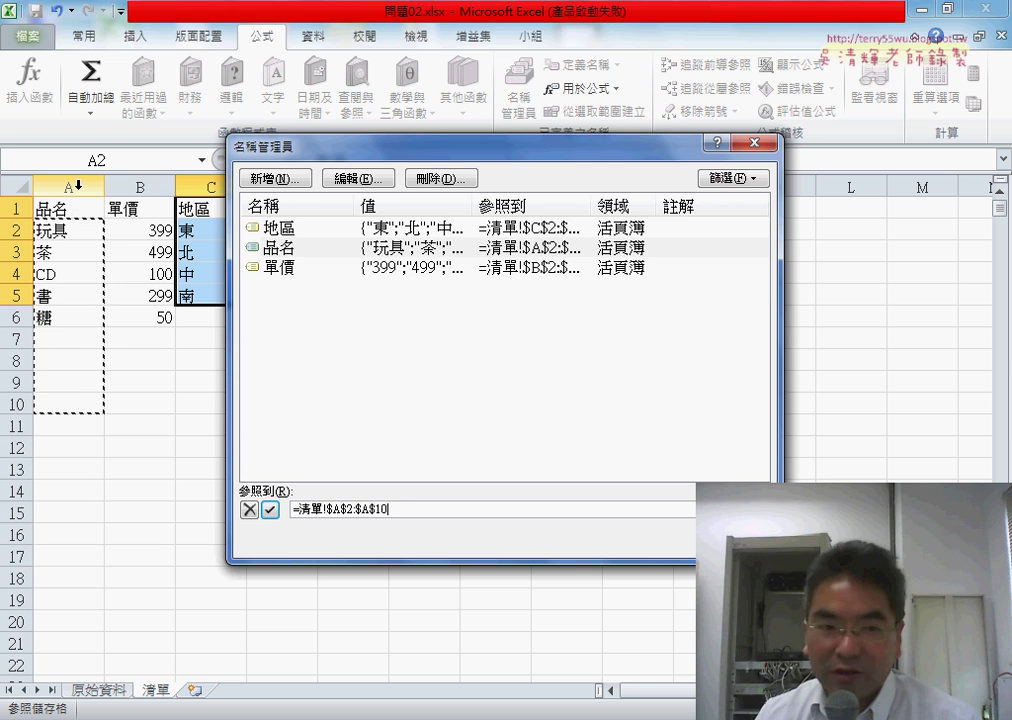
{"action": "left_click", "coordinate": [78, 185]}
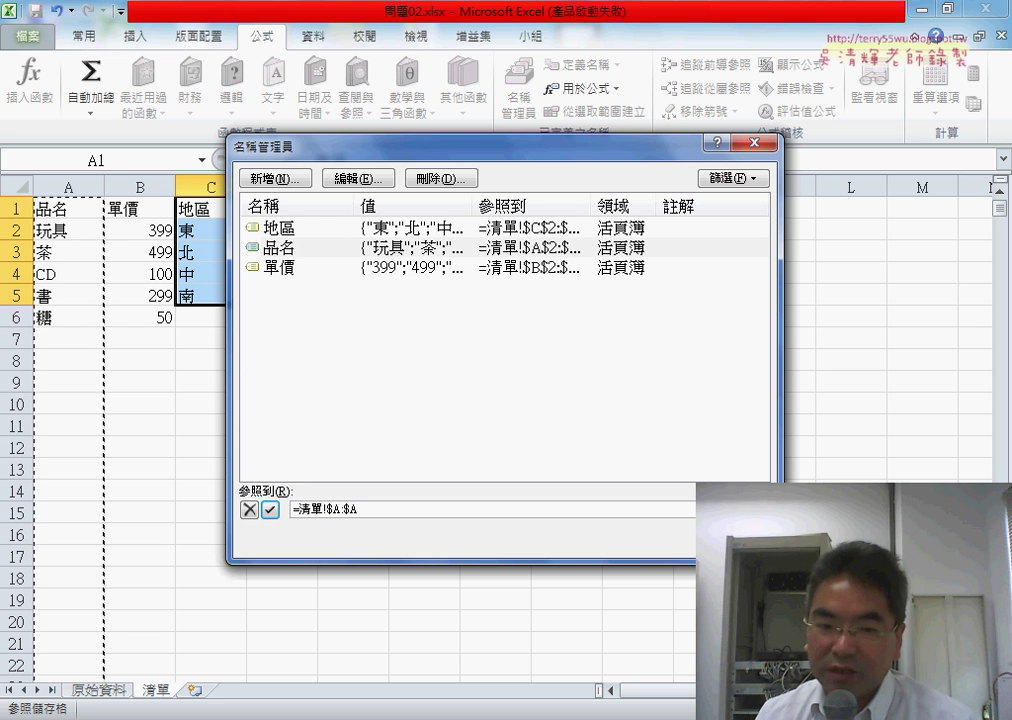
{"action": "left_click", "coordinate": [270, 509]}
{"action": "left_click", "coordinate": [730, 550]}
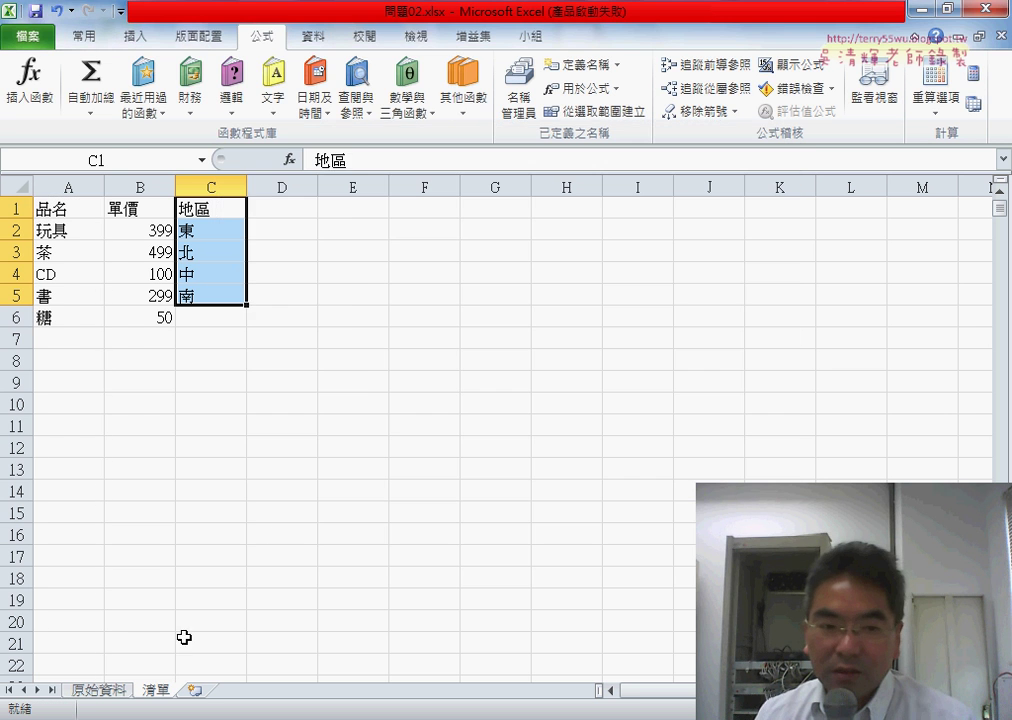
{"action": "left_click", "coordinate": [100, 690]}
Step: Inspect B12's drop-down entries, which include the 品名 heading and blanks, then return to 清單
{"action": "left_click", "coordinate": [184, 448]}
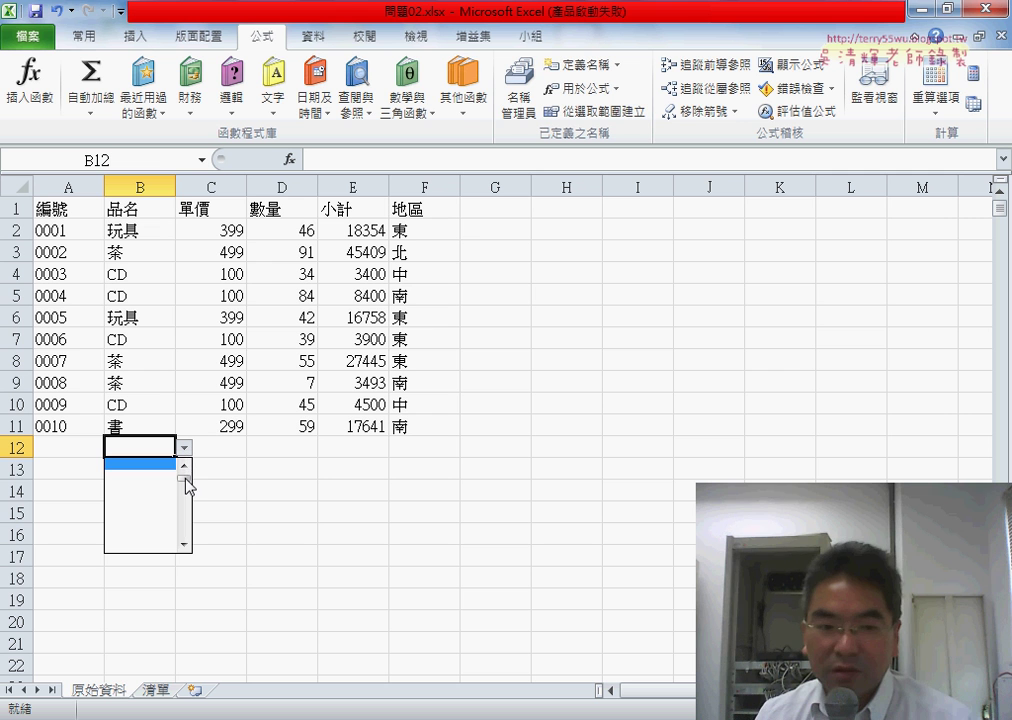
{"action": "scroll", "coordinate": [185, 482], "scroll_direction": "up", "scroll_amount": 2}
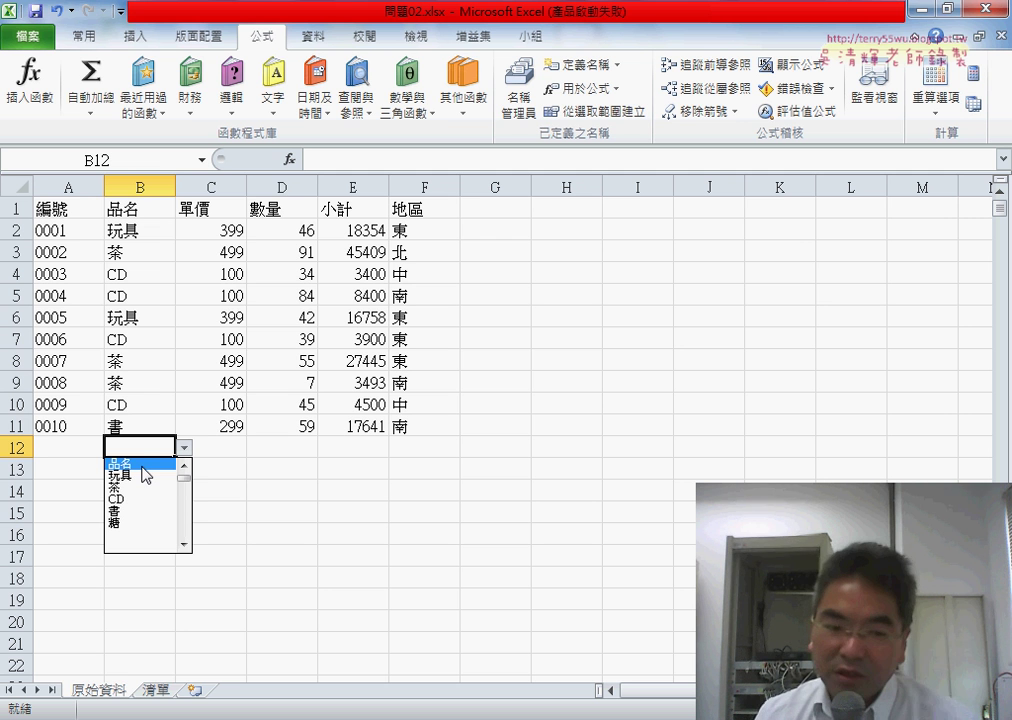
{"action": "left_click", "coordinate": [157, 699]}
{"action": "left_click", "coordinate": [160, 698]}
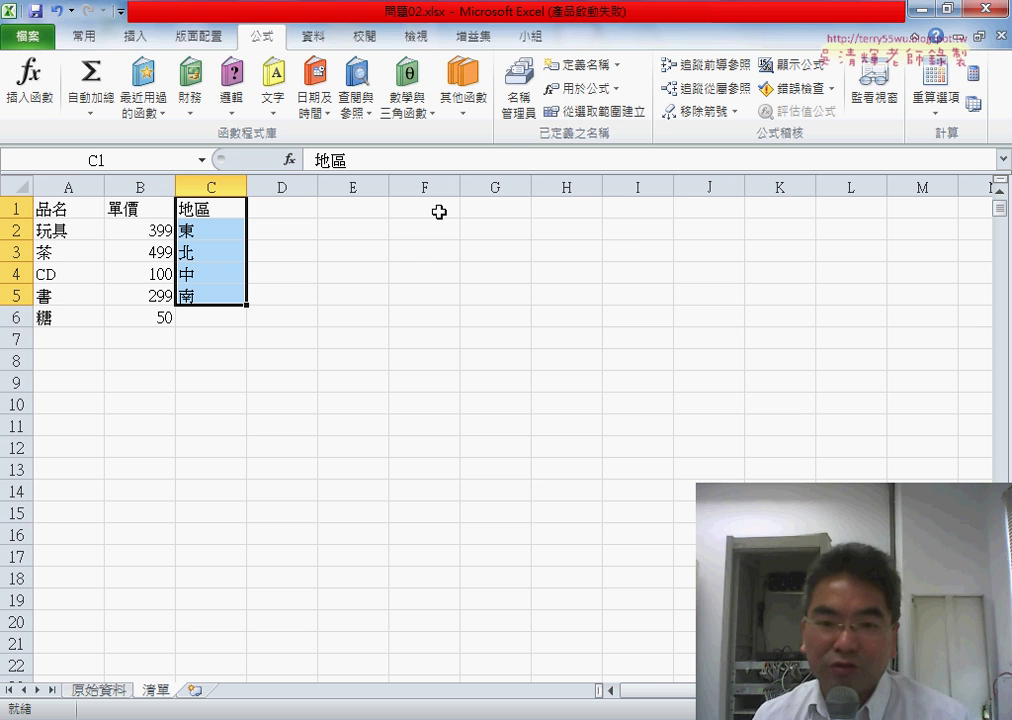
Step: Redefine the 品名 name as =清單!$A$2:$A$20 in Name Manager
{"action": "left_click", "coordinate": [520, 100]}
{"action": "left_click", "coordinate": [292, 250]}
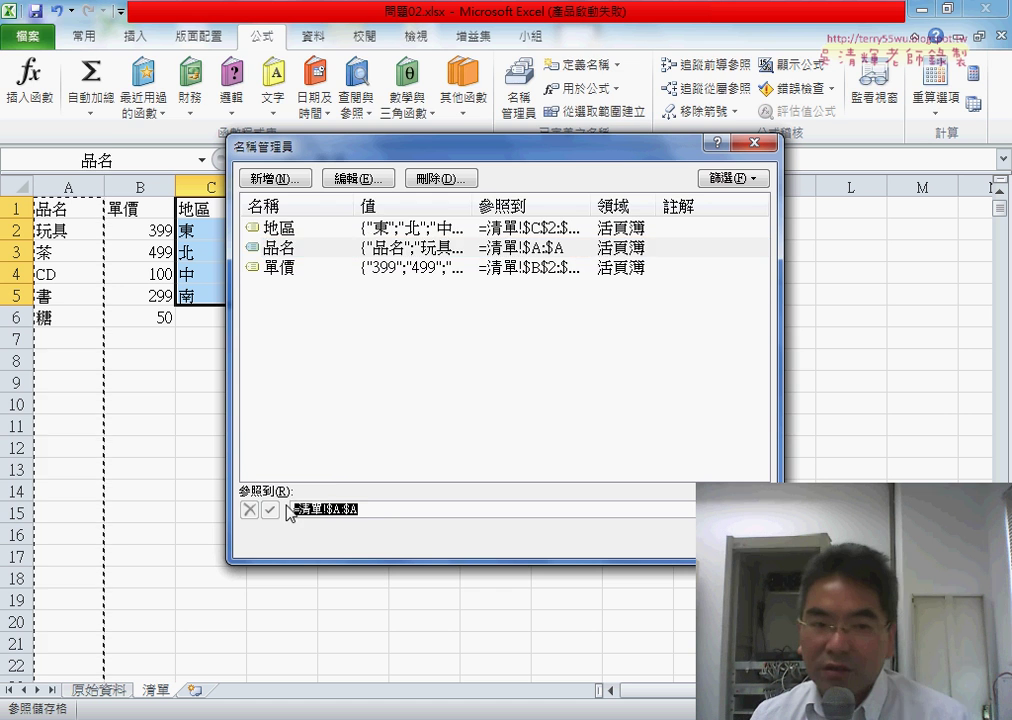
{"action": "left_click_drag", "start_coordinate": [74, 229], "coordinate": [84, 615]}
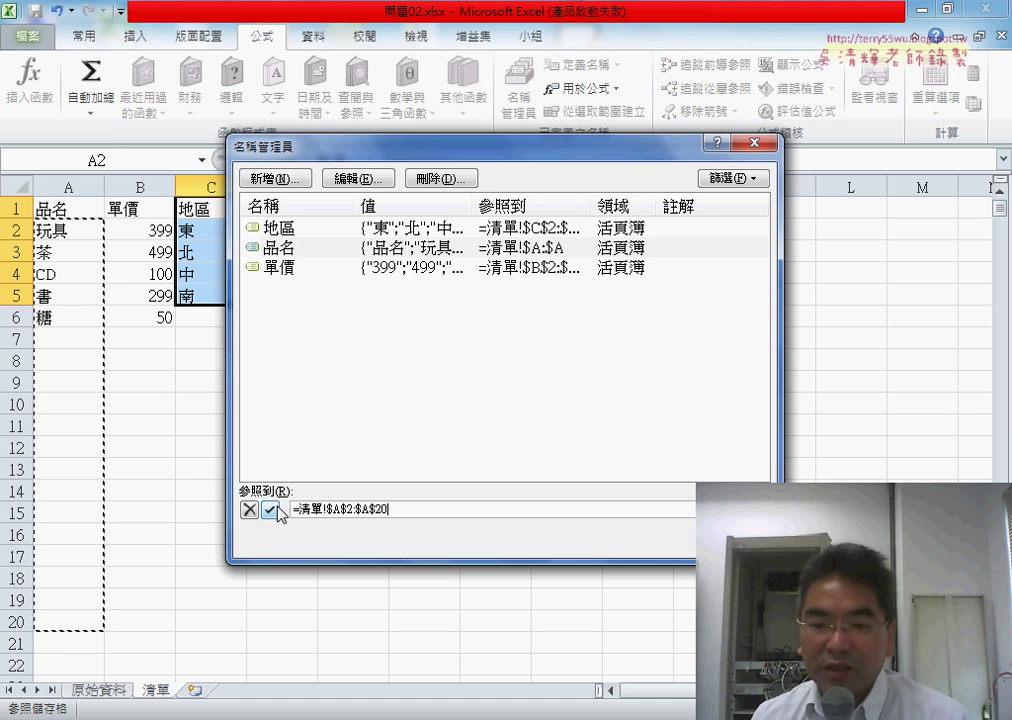
{"action": "key", "text": "Return"}
{"action": "key", "text": "Return"}
Step: Recheck B12's drop-down for trailing blanks, then reopen Name Manager on the 清單 sheet
{"action": "left_click", "coordinate": [100, 690]}
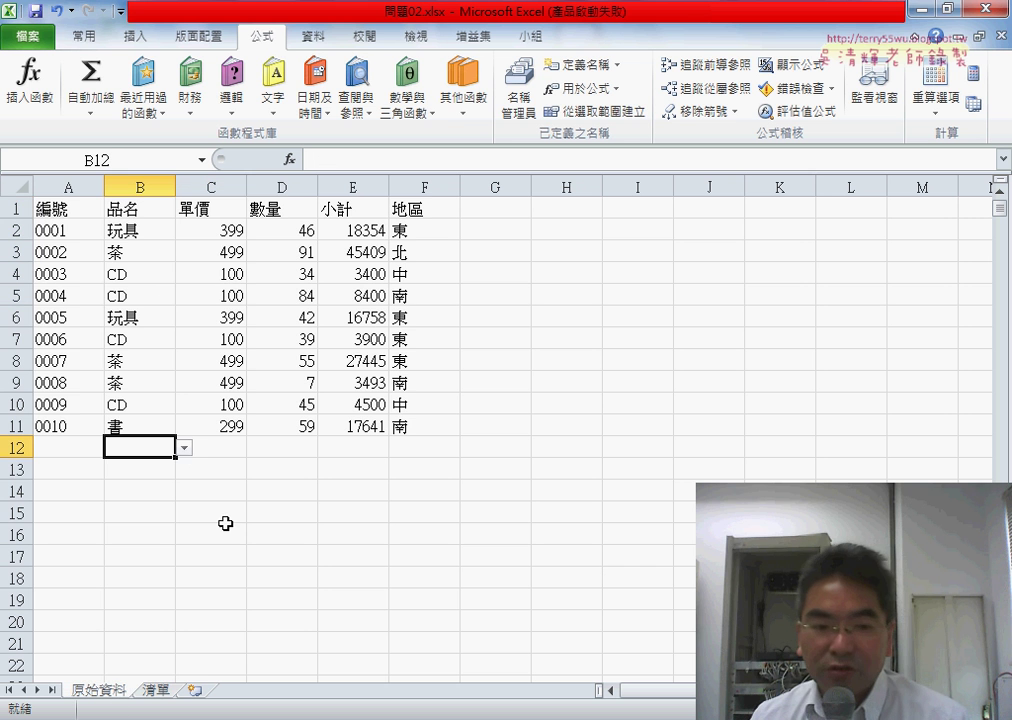
{"action": "left_click", "coordinate": [184, 450]}
{"action": "mouse_move", "coordinate": [186, 500]}
{"action": "left_mouse_down"}
{"action": "mouse_move", "coordinate": [188, 487]}
{"action": "mouse_move", "coordinate": [188, 540]}
{"action": "mouse_move", "coordinate": [195, 480]}
{"action": "left_mouse_up"}
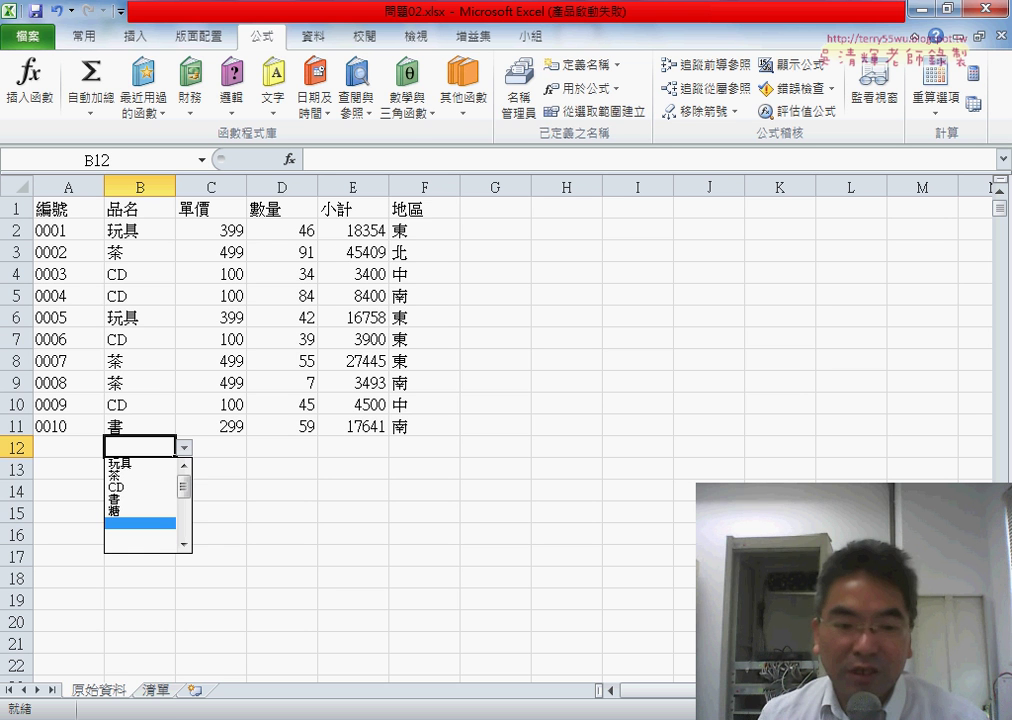
{"action": "left_click", "coordinate": [155, 690]}
{"action": "left_click", "coordinate": [157, 690]}
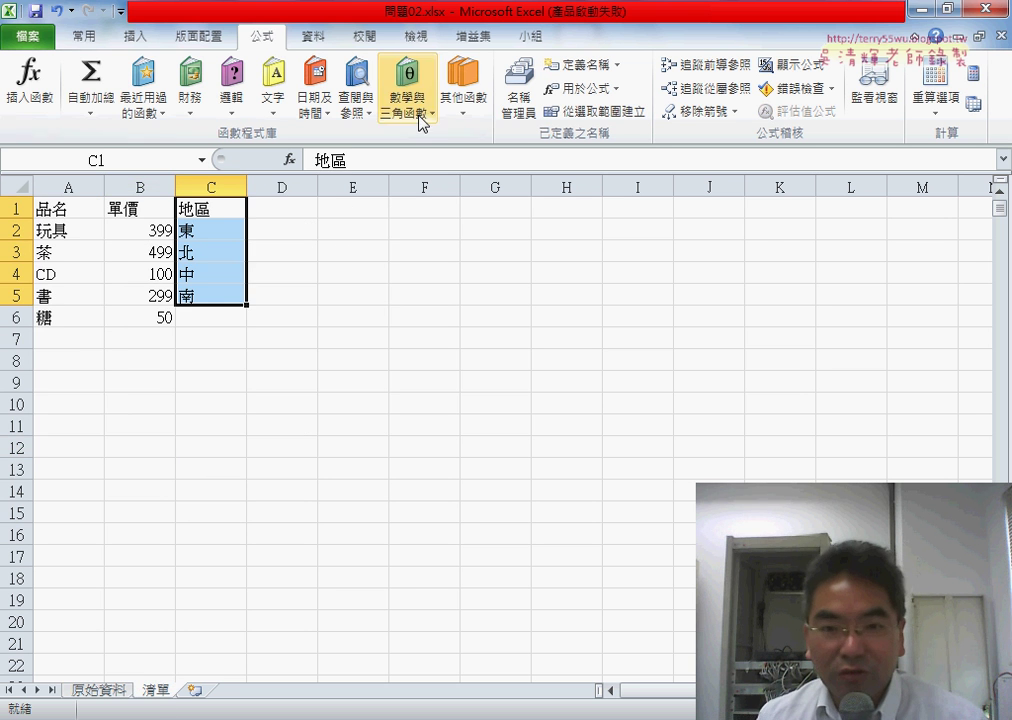
{"action": "left_click", "coordinate": [520, 103]}
Step: Shrink 品名 to =清單!$A$2:$A$8 and go back to the 原始資料 sheet
{"action": "left_click", "coordinate": [290, 247]}
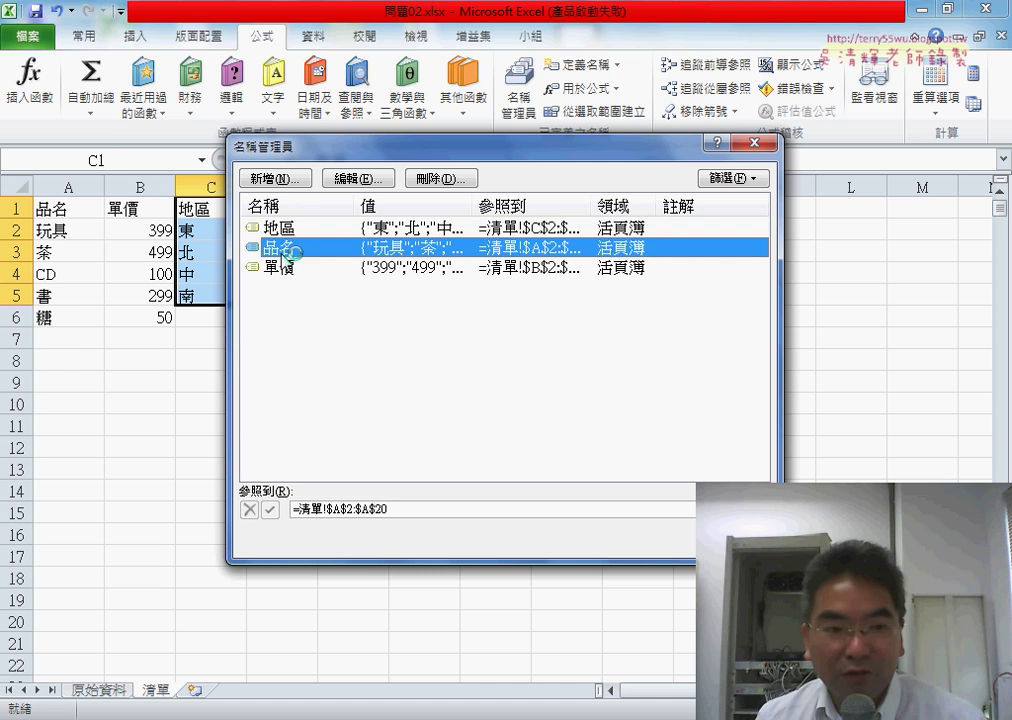
{"action": "left_click_drag", "start_coordinate": [60, 230], "coordinate": [72, 351]}
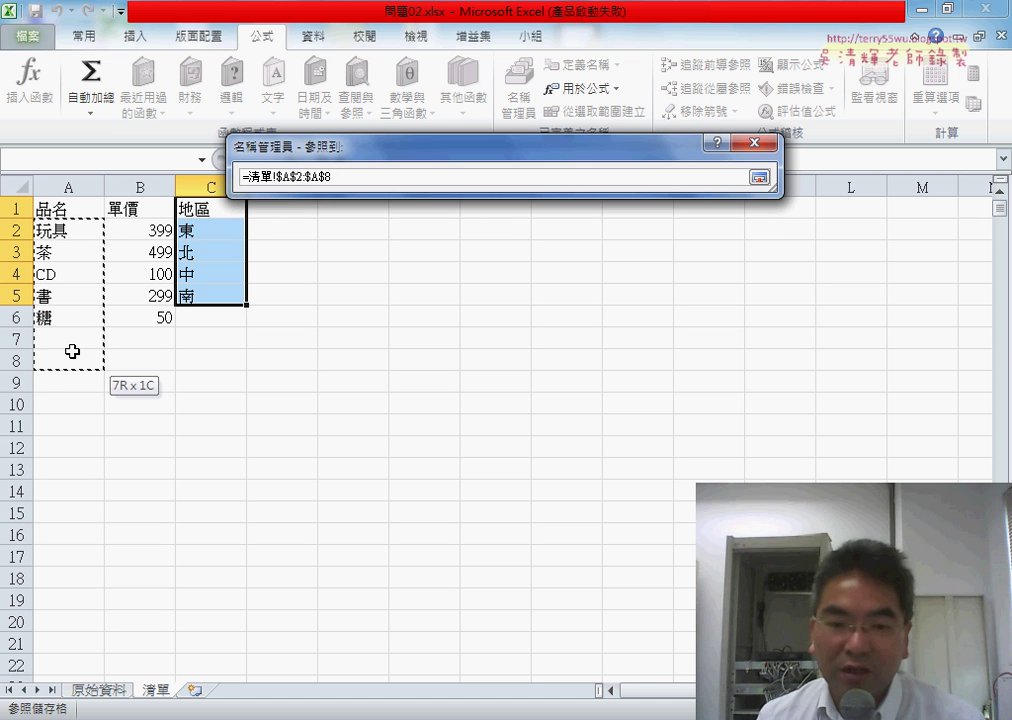
{"action": "left_click_drag", "start_coordinate": [72, 351], "coordinate": [72, 351]}
{"action": "left_click", "coordinate": [271, 514]}
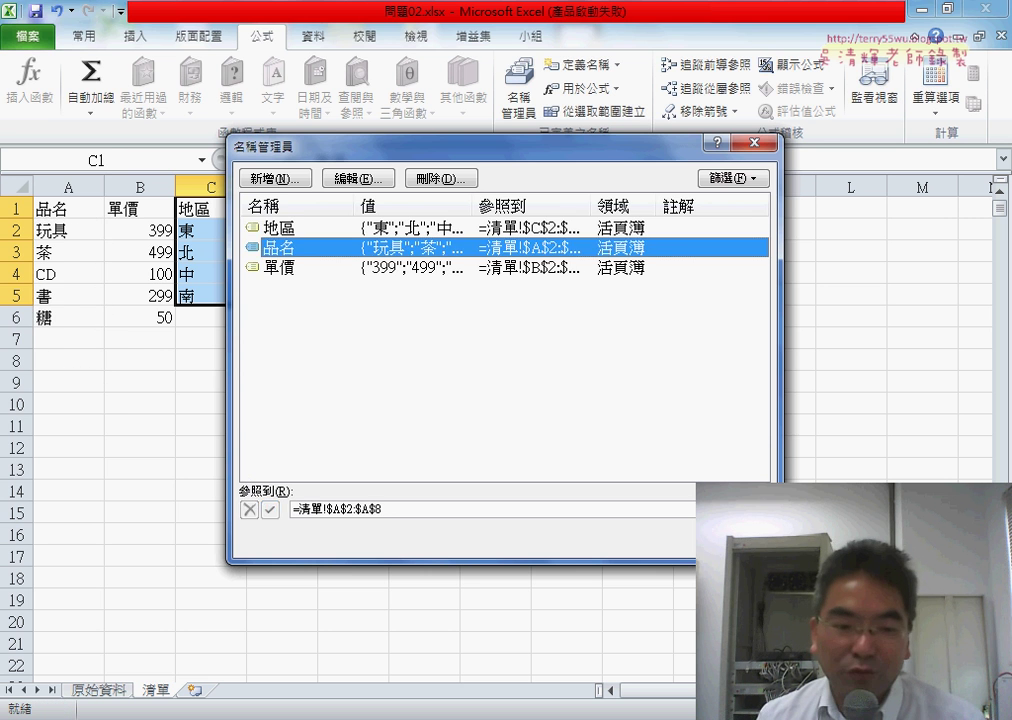
{"action": "key", "text": "Escape"}
{"action": "left_click", "coordinate": [98, 692]}
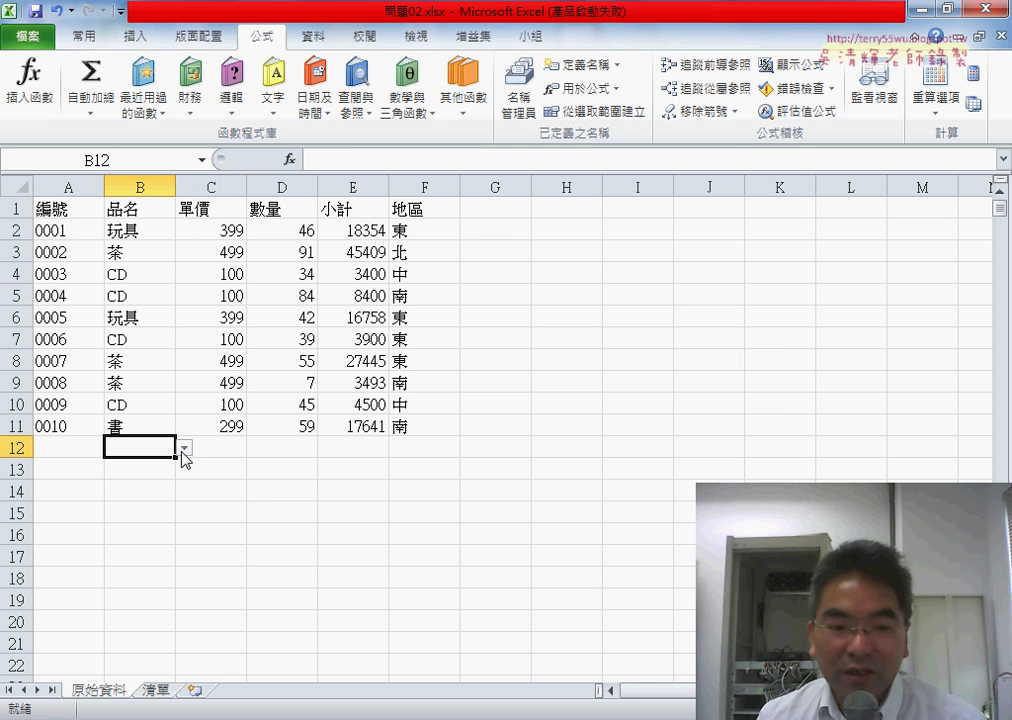
Step: Review B12's 品名 drop-down, close it without choosing, and move to C12 then A12
{"action": "left_click", "coordinate": [184, 449]}
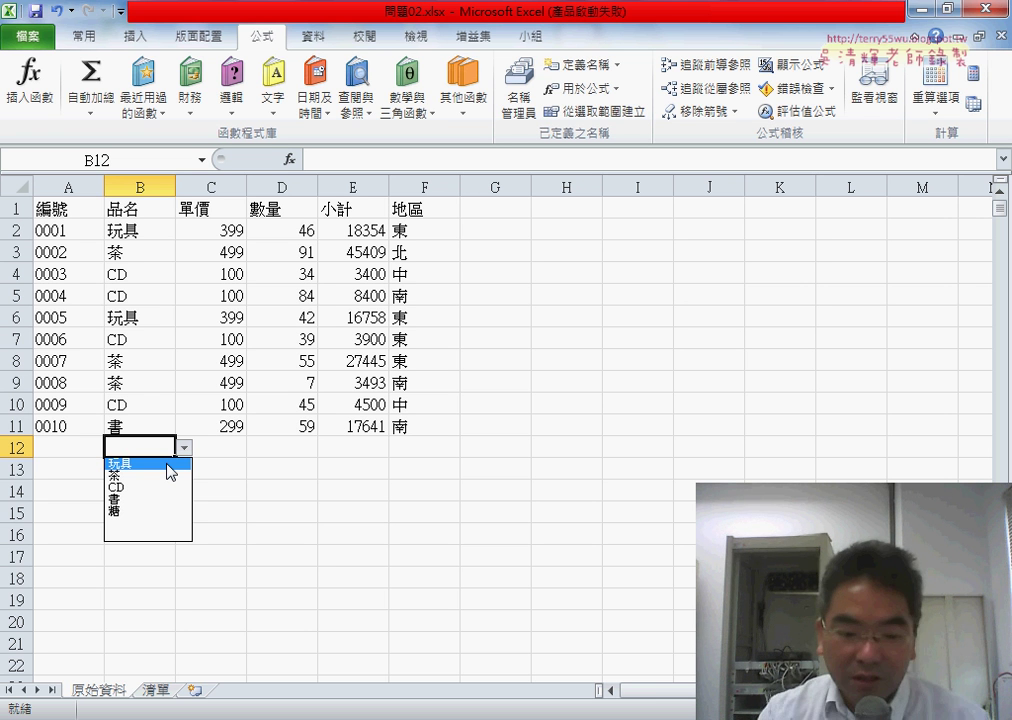
{"action": "key", "text": "ctrl+2"}
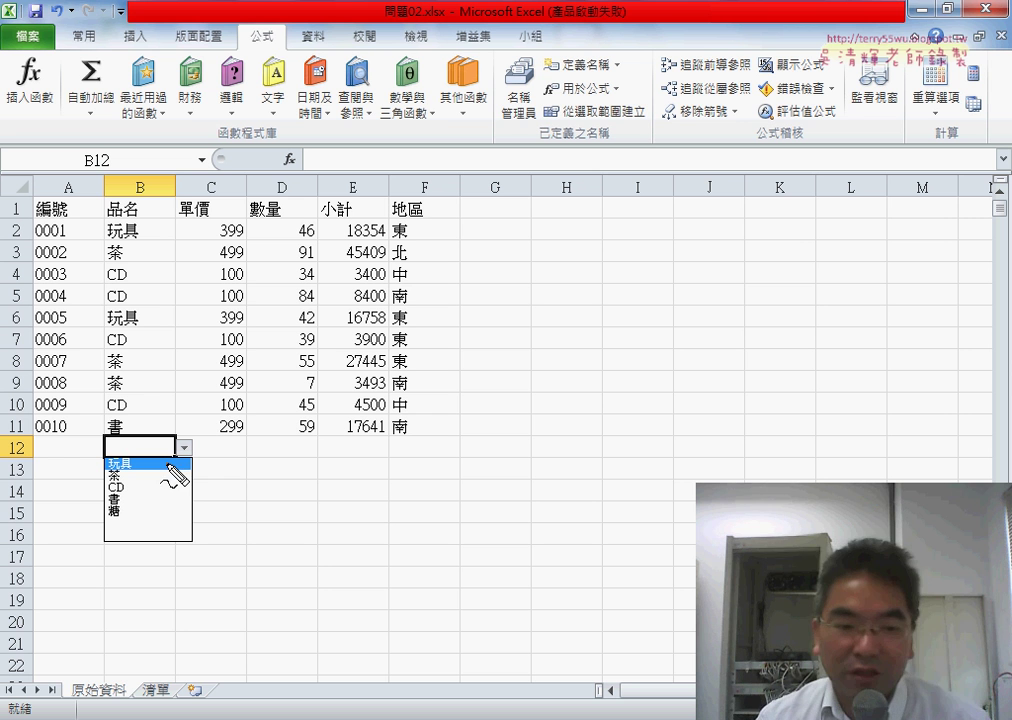
{"action": "left_click_drag", "start_coordinate": [150, 420], "coordinate": [150, 536]}
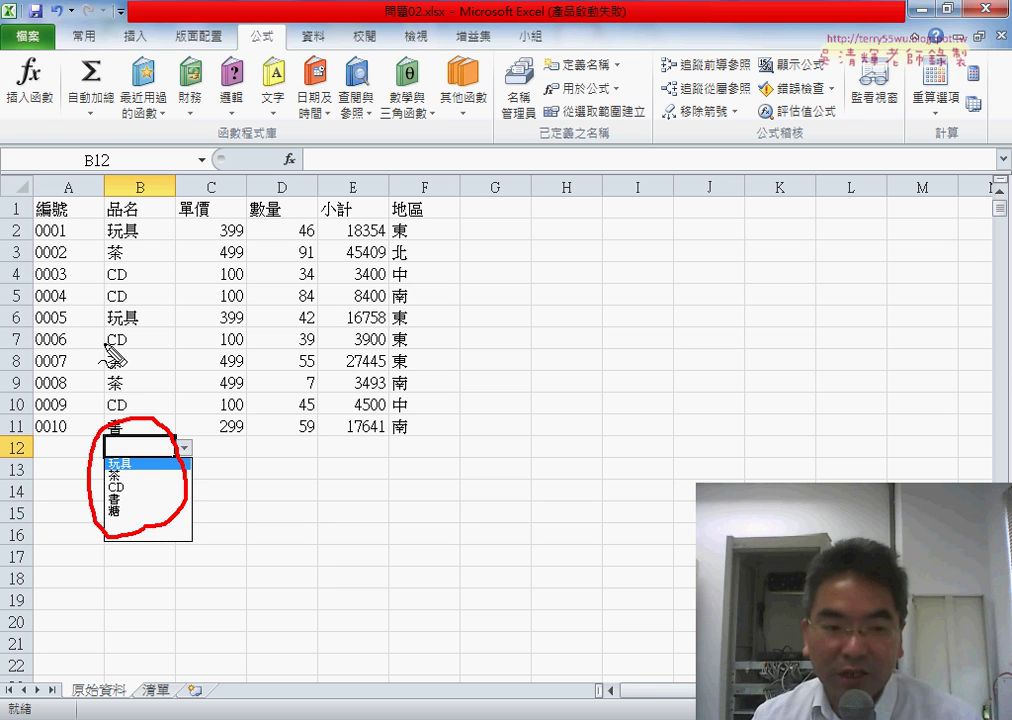
{"action": "mouse_move", "coordinate": [112, 440]}
{"action": "left_mouse_down"}
{"action": "mouse_move", "coordinate": [62, 440]}
{"action": "mouse_move", "coordinate": [78, 470]}
{"action": "left_mouse_up"}
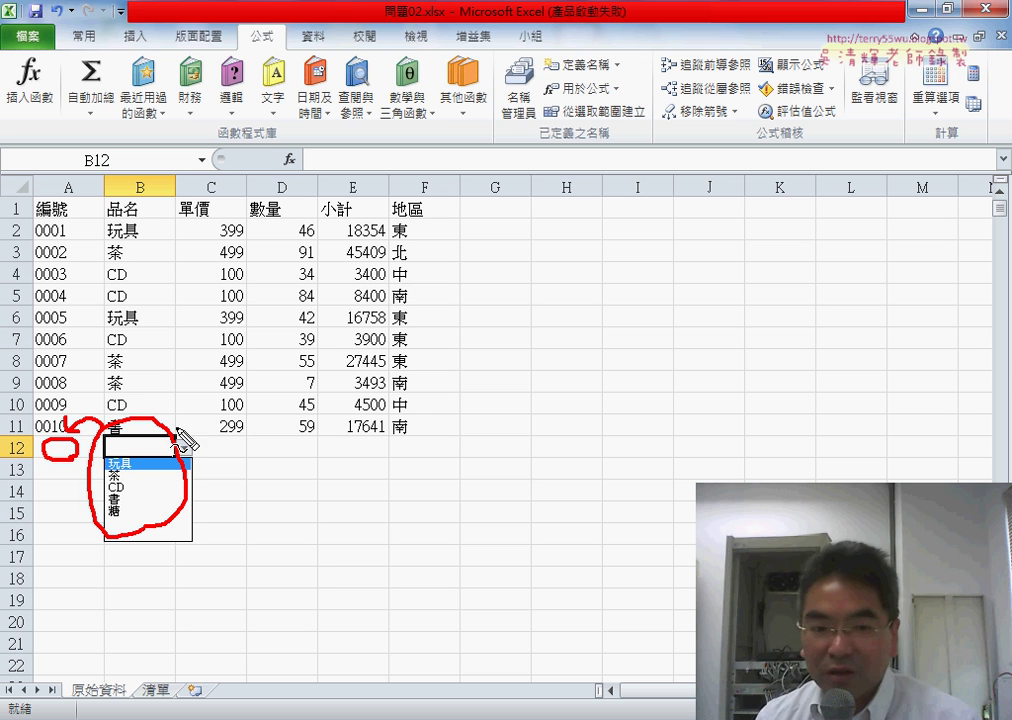
{"action": "mouse_move", "coordinate": [157, 424]}
{"action": "left_mouse_down"}
{"action": "mouse_move", "coordinate": [233, 432]}
{"action": "mouse_move", "coordinate": [238, 457]}
{"action": "left_mouse_up"}
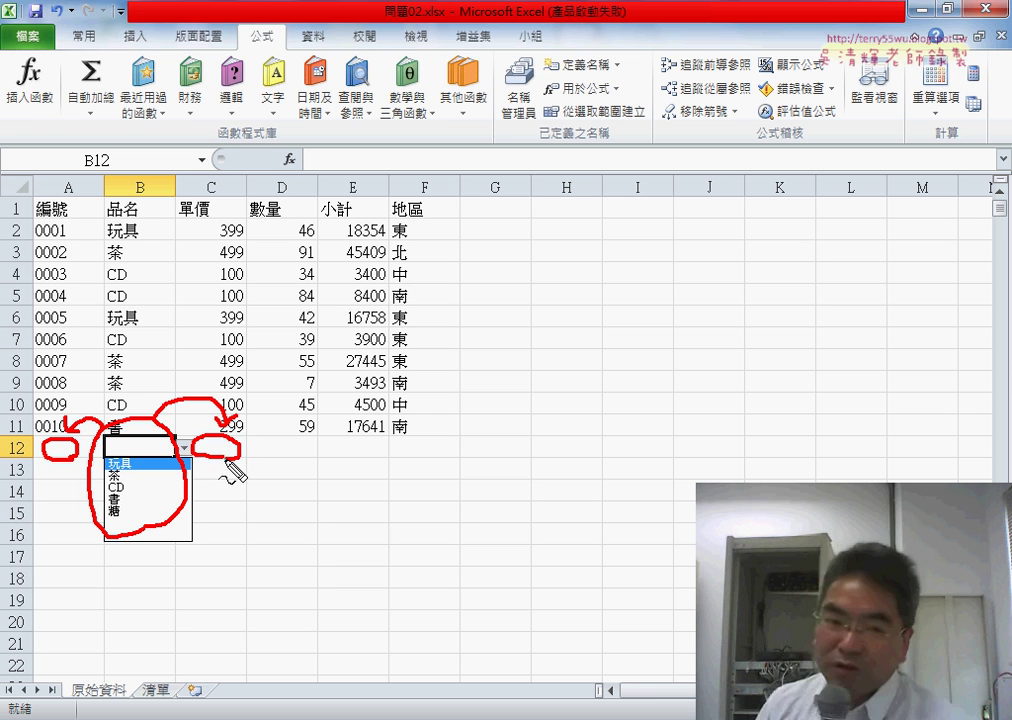
{"action": "key", "text": "Escape"}
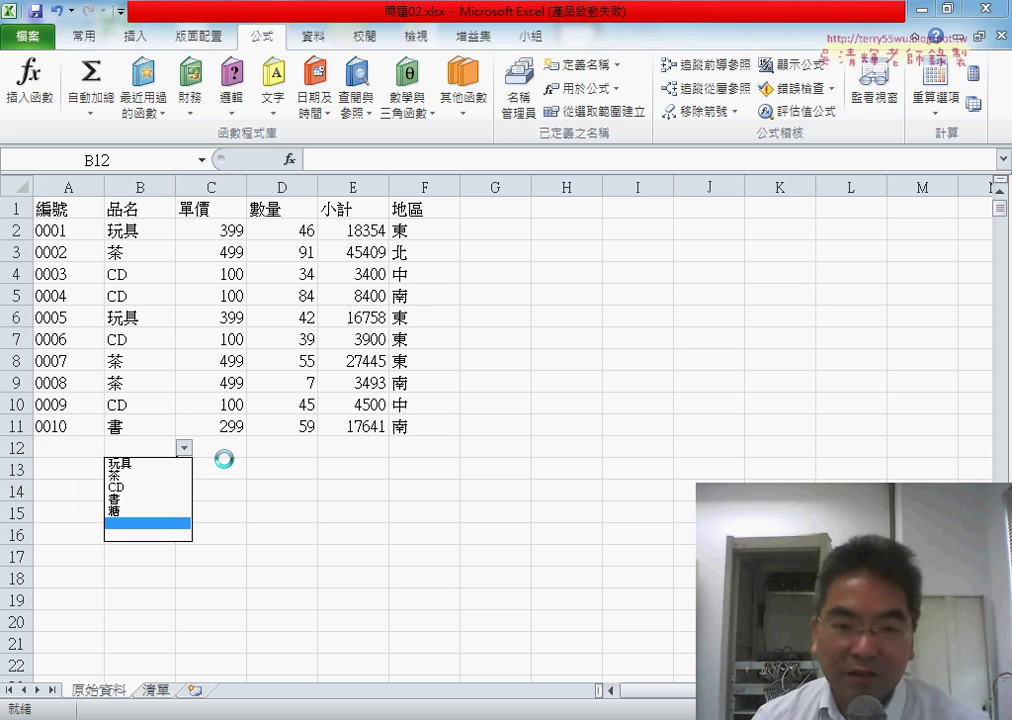
{"action": "key", "text": "ctrl+2"}
{"action": "left_click", "coordinate": [238, 453]}
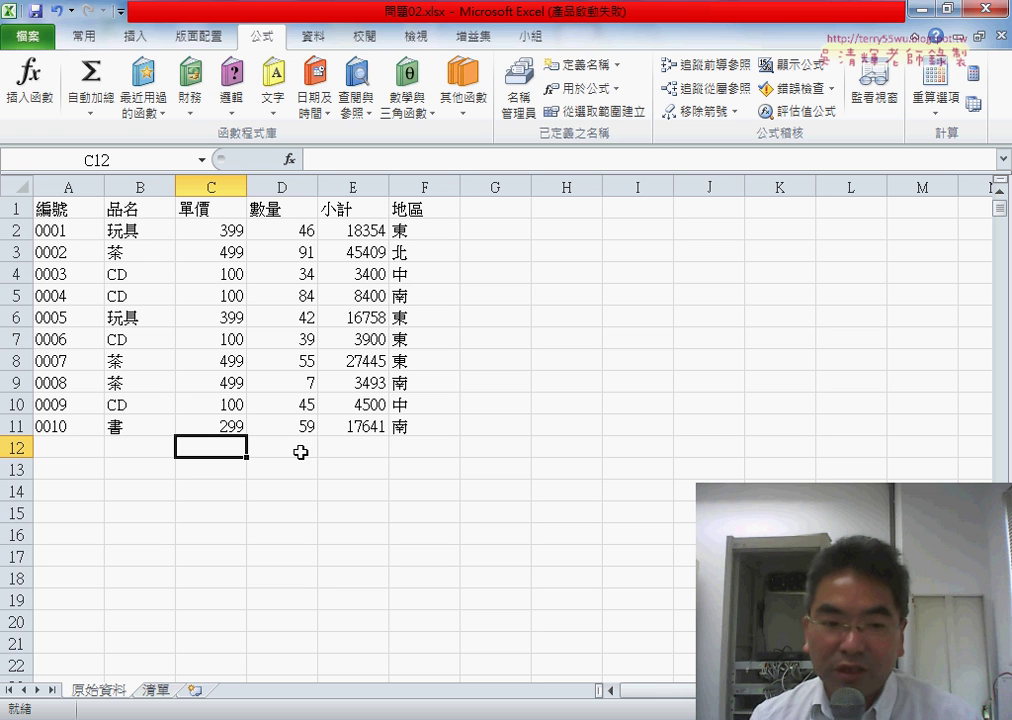
{"action": "left_click", "coordinate": [77, 451]}
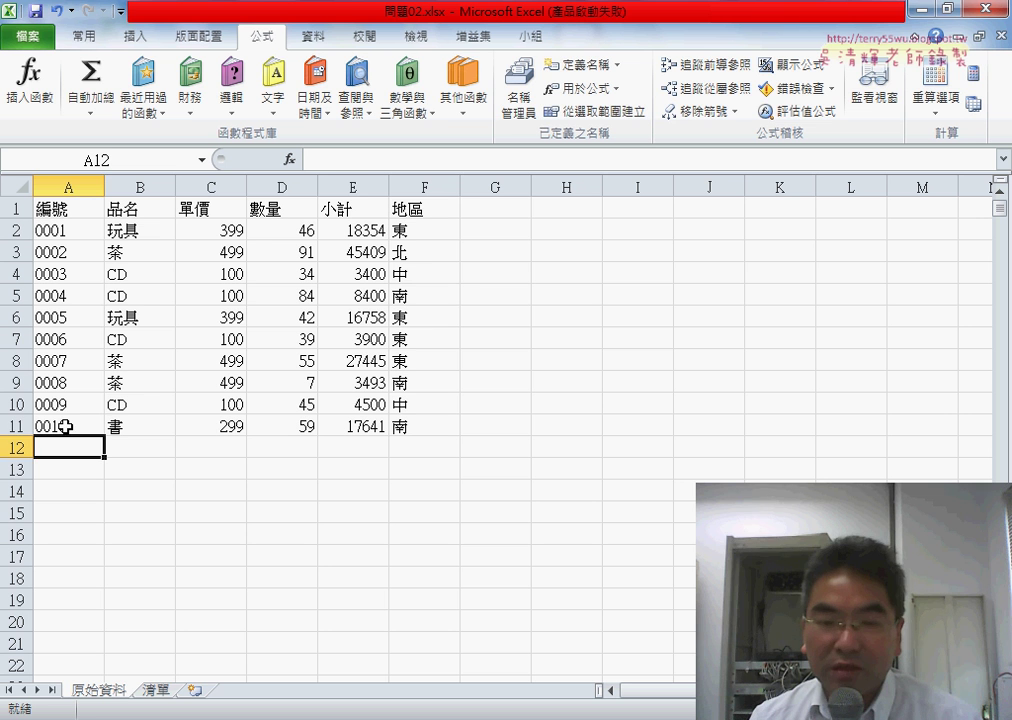
Step: Copy TEXT(ROW()-1,"0000") from A11's formula, leaving A11 unchanged
{"action": "left_click", "coordinate": [72, 425]}
{"action": "left_click_drag", "start_coordinate": [478, 160], "coordinate": [323, 161]}
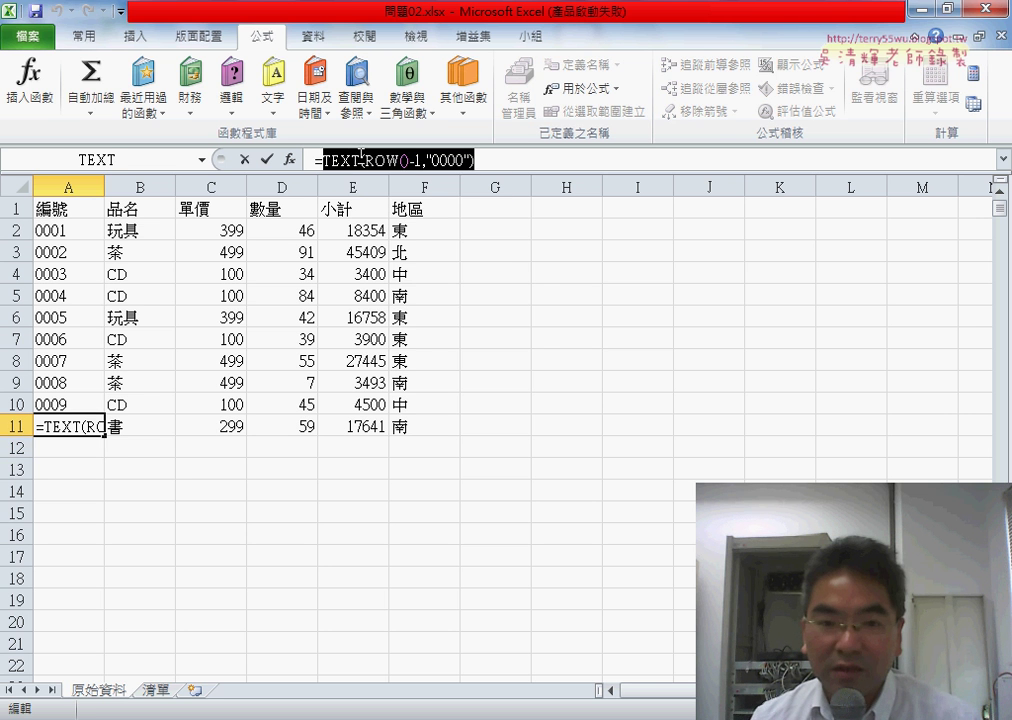
{"action": "right_click", "coordinate": [395, 160]}
{"action": "left_click", "coordinate": [390, 190]}
{"action": "left_click", "coordinate": [247, 161]}
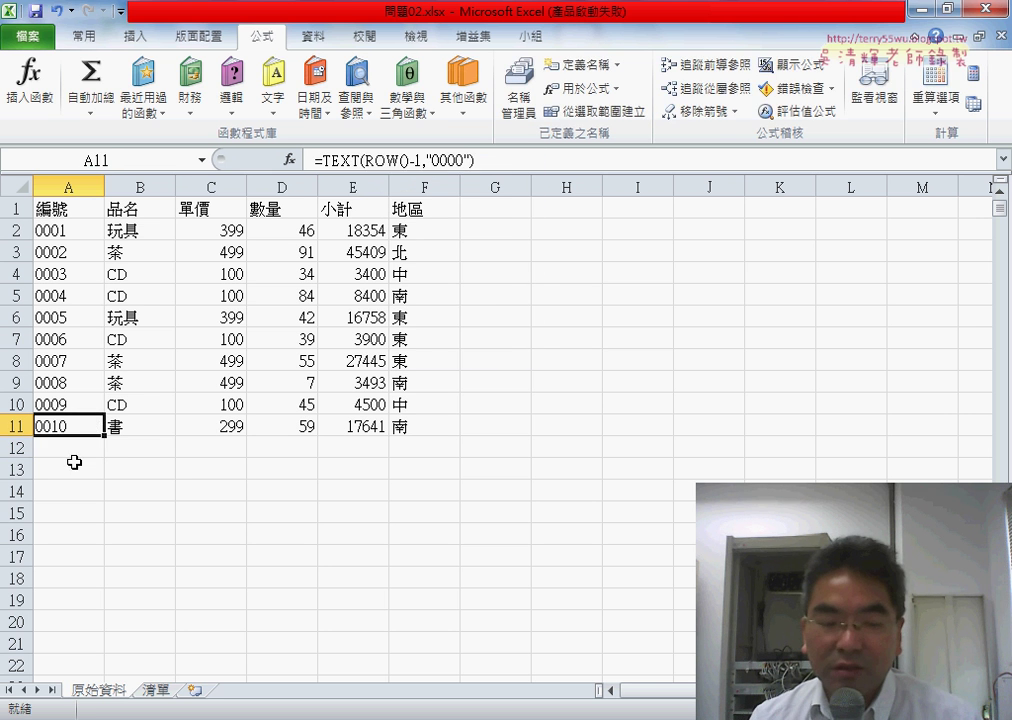
{"action": "left_click", "coordinate": [69, 448]}
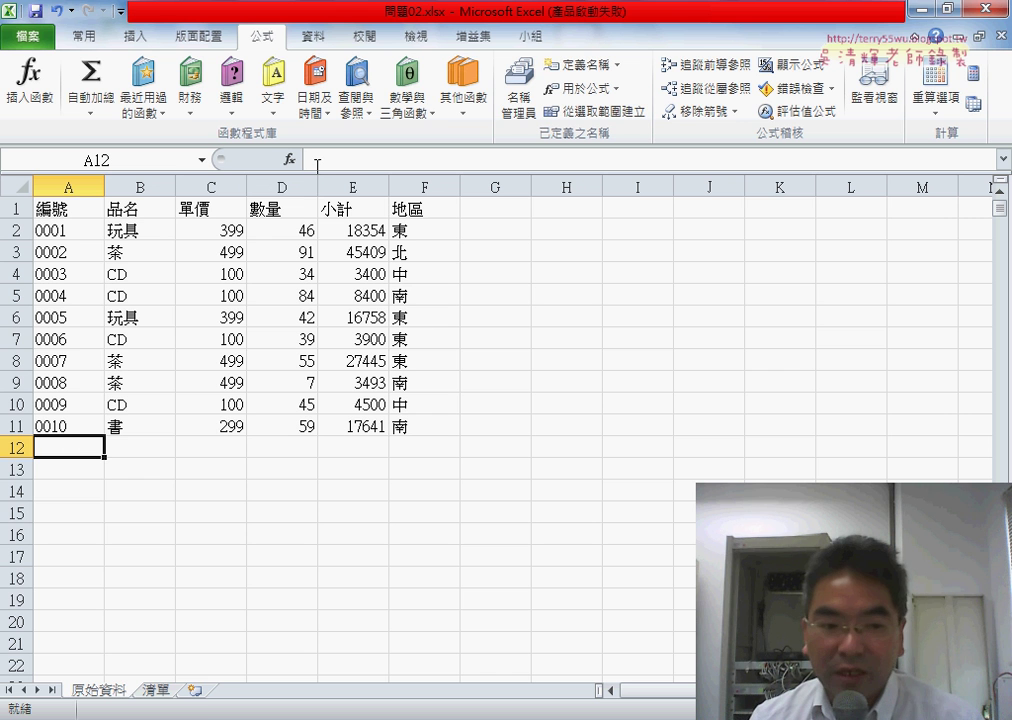
Step: Fill A11's numbering formula down to A20, then select A12's formula text after the equals sign
{"action": "left_click", "coordinate": [98, 426]}
{"action": "left_click_drag", "start_coordinate": [104, 437], "coordinate": [106, 627]}
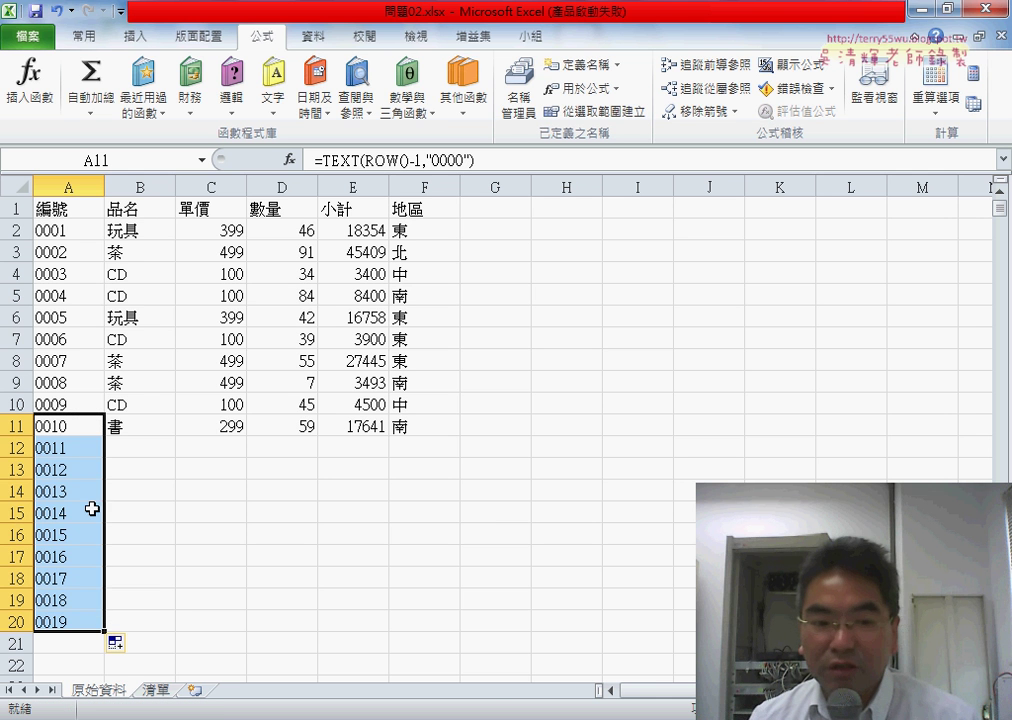
{"action": "left_click", "coordinate": [64, 448]}
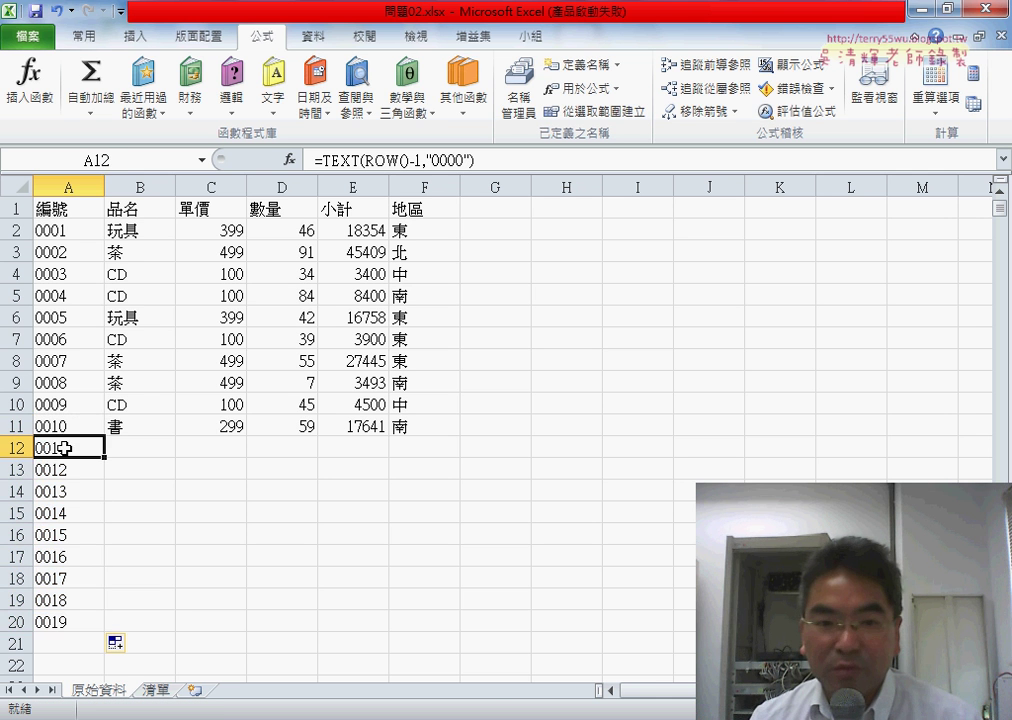
{"action": "left_click_drag", "start_coordinate": [472, 162], "coordinate": [322, 162]}
Step: Cut A12's TEXT formula and choose IF from the 邏輯 category of Insert Function
{"action": "right_click", "coordinate": [338, 162]}
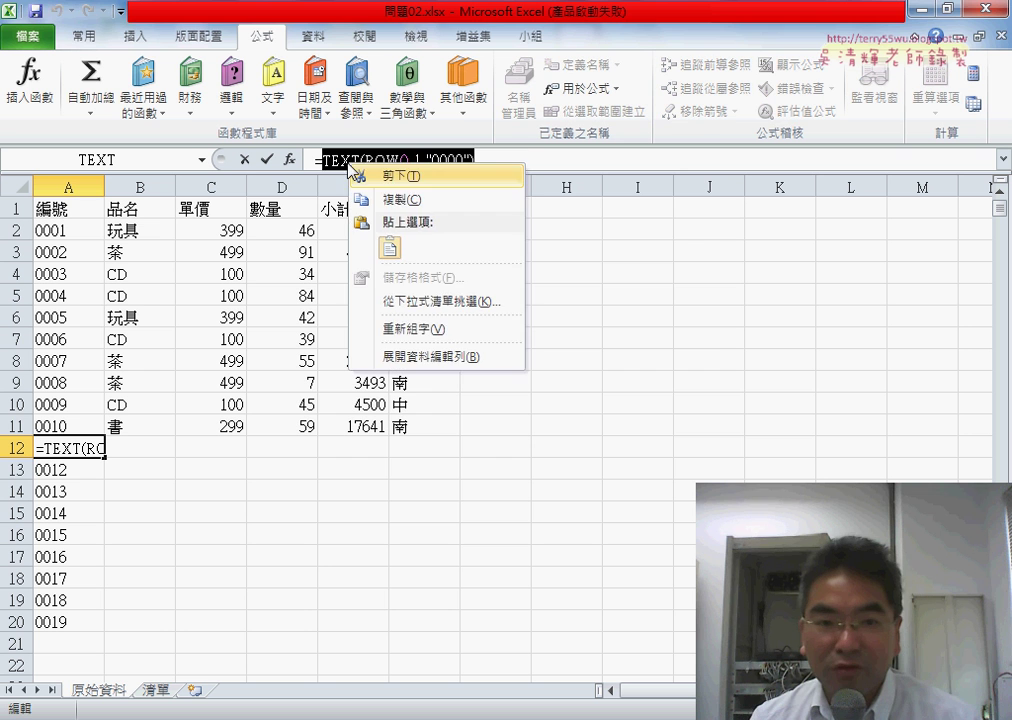
{"action": "key", "text": "t"}
{"action": "left_click", "coordinate": [289, 159]}
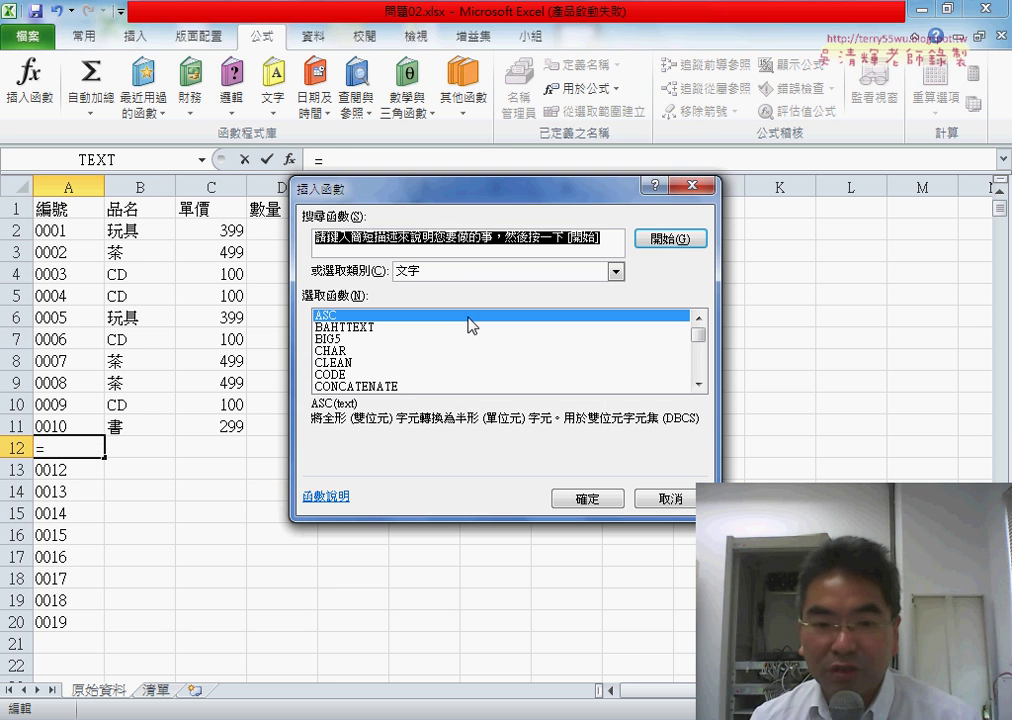
{"action": "left_click", "coordinate": [463, 271]}
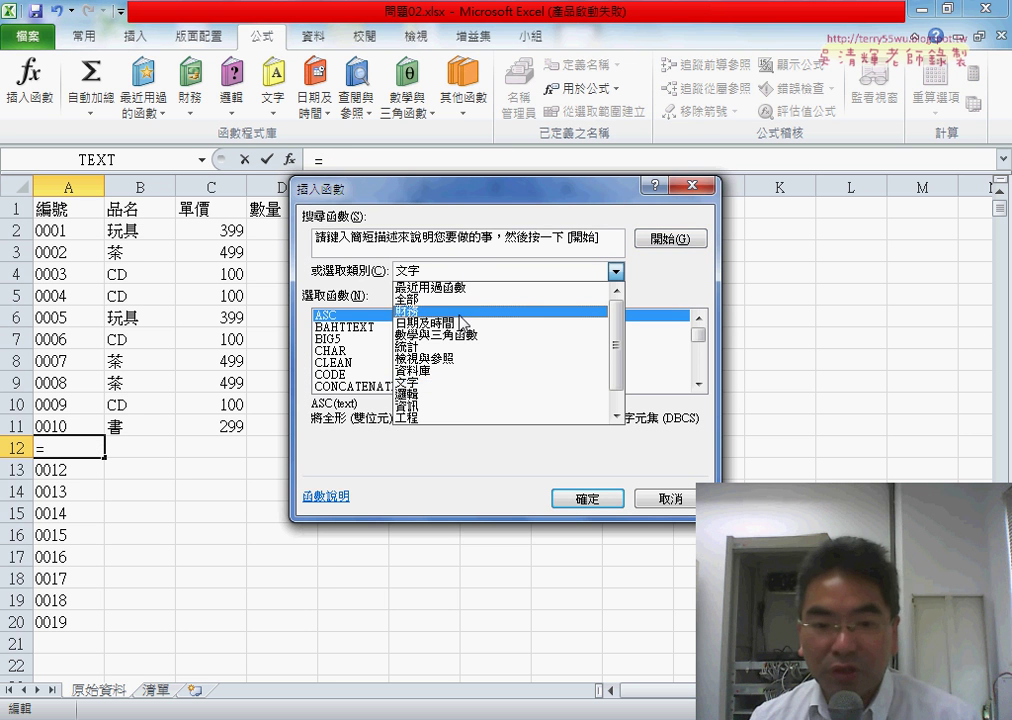
{"action": "left_click", "coordinate": [458, 395]}
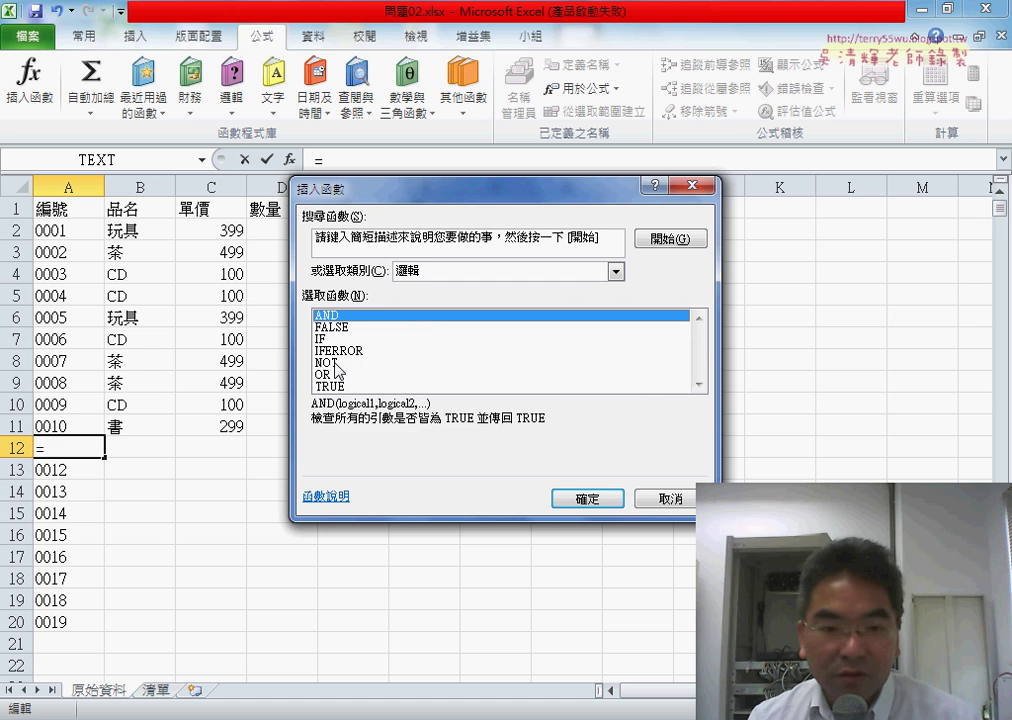
{"action": "left_click", "coordinate": [329, 340]}
{"action": "double_click", "coordinate": [329, 340]}
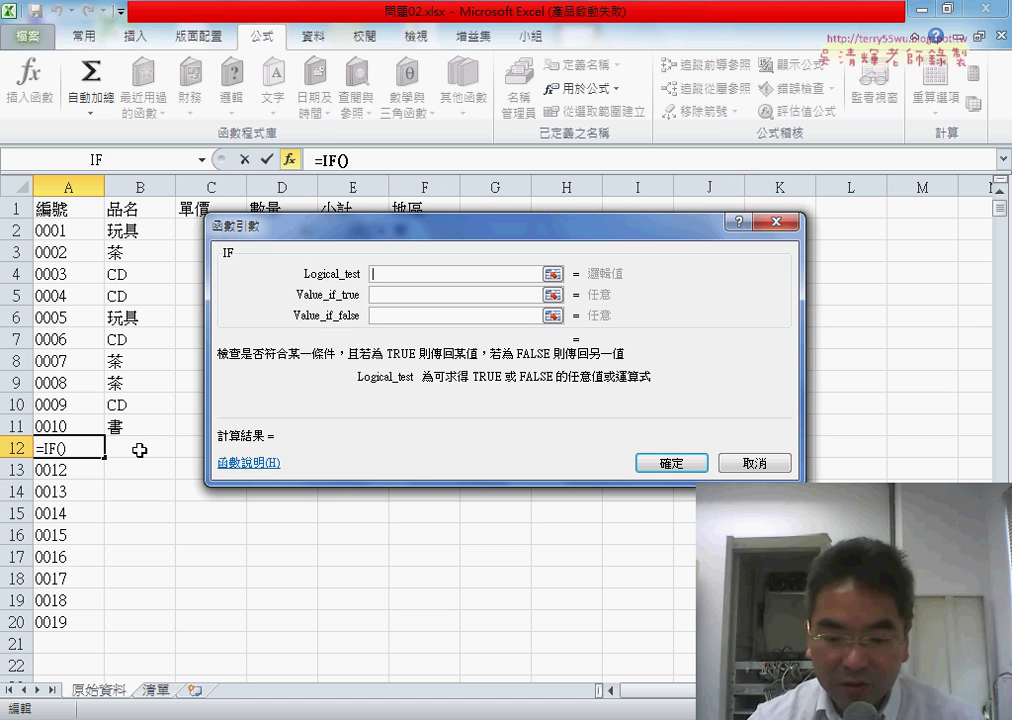
Step: Complete A12 as =IF(B12="","",TEXT(ROW()-1,"0000")) using the pasted TEXT formula
{"action": "left_click", "coordinate": [166, 447]}
{"action": "type", "text": "="}
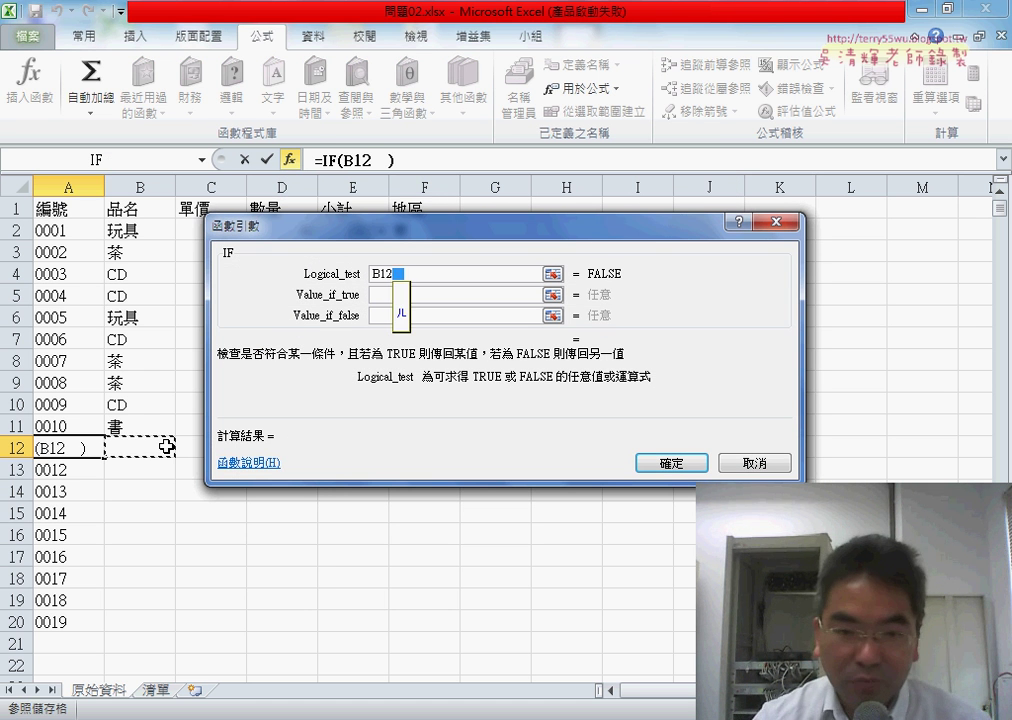
{"action": "type", "text": "\"\""}
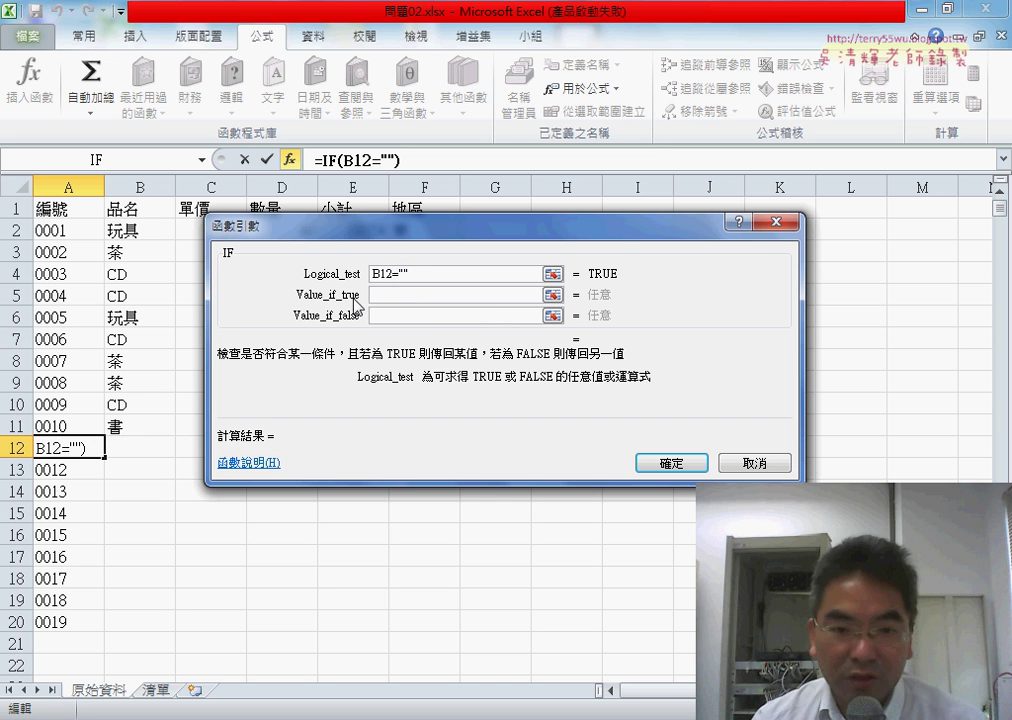
{"action": "left_click", "coordinate": [394, 293]}
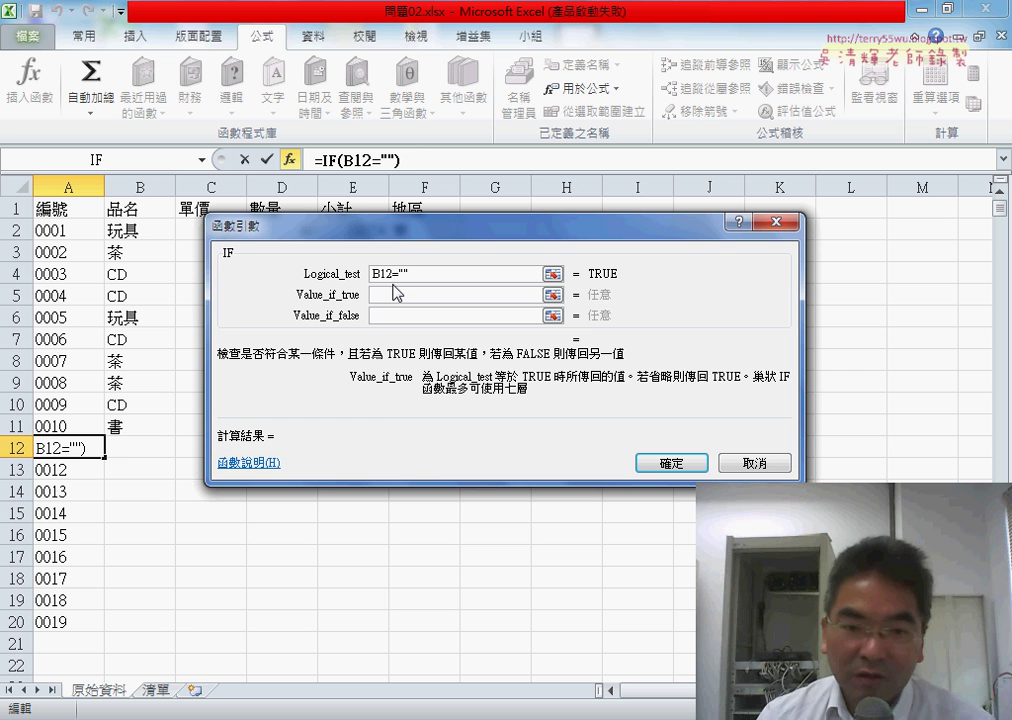
{"action": "type", "text": "\"\""}
{"action": "right_click", "coordinate": [401, 318]}
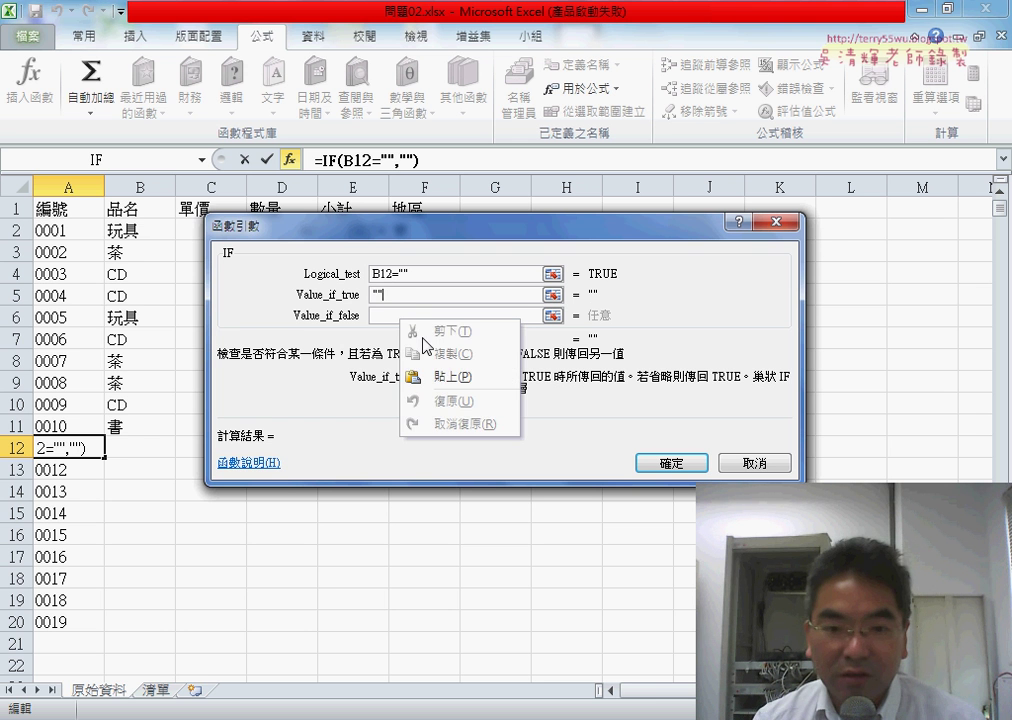
{"action": "left_click", "coordinate": [441, 378]}
{"action": "left_click", "coordinate": [671, 463]}
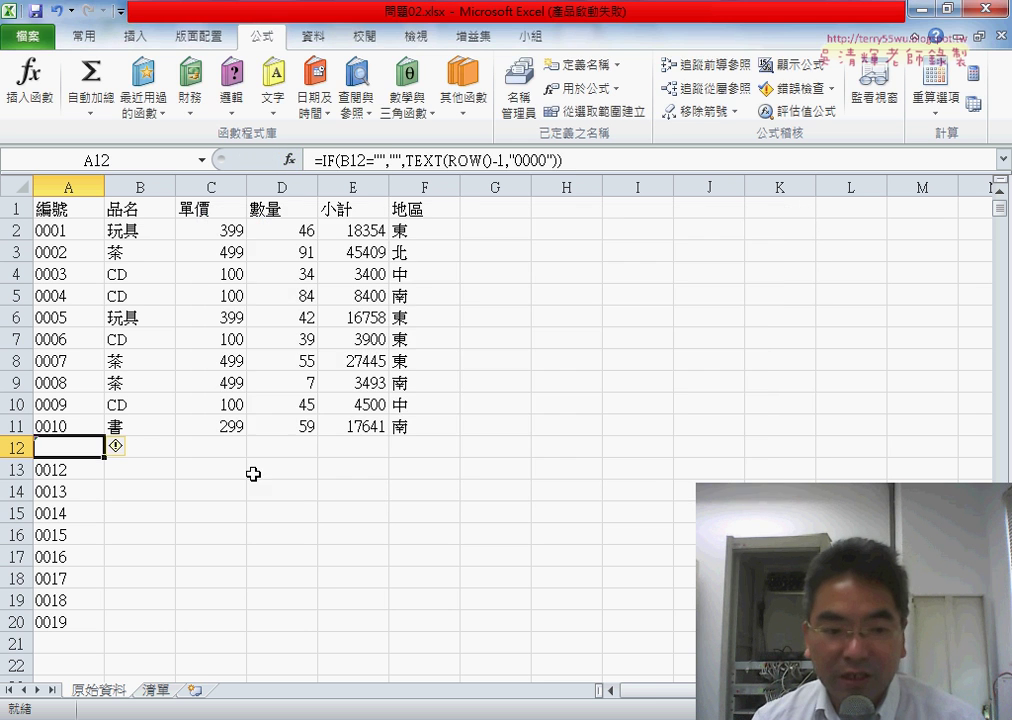
Step: Fill the IF numbering formula down to A20 and pick 茶, CD, CD in B12:B14
{"action": "left_click_drag", "start_coordinate": [104, 458], "coordinate": [100, 625]}
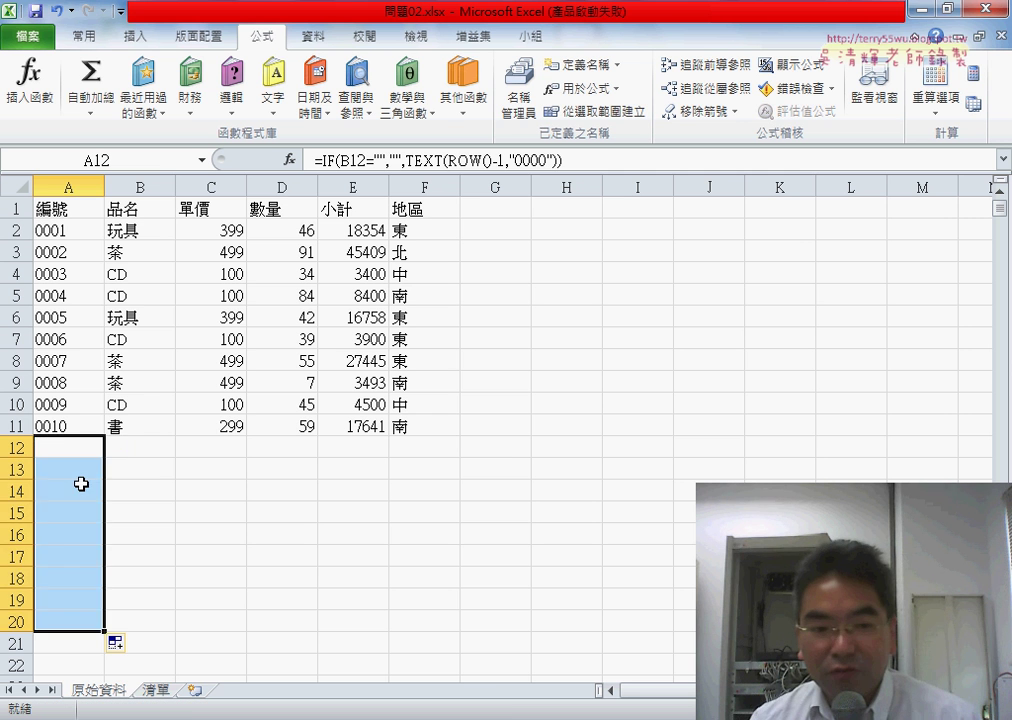
{"action": "left_click", "coordinate": [133, 447]}
{"action": "left_click", "coordinate": [184, 448]}
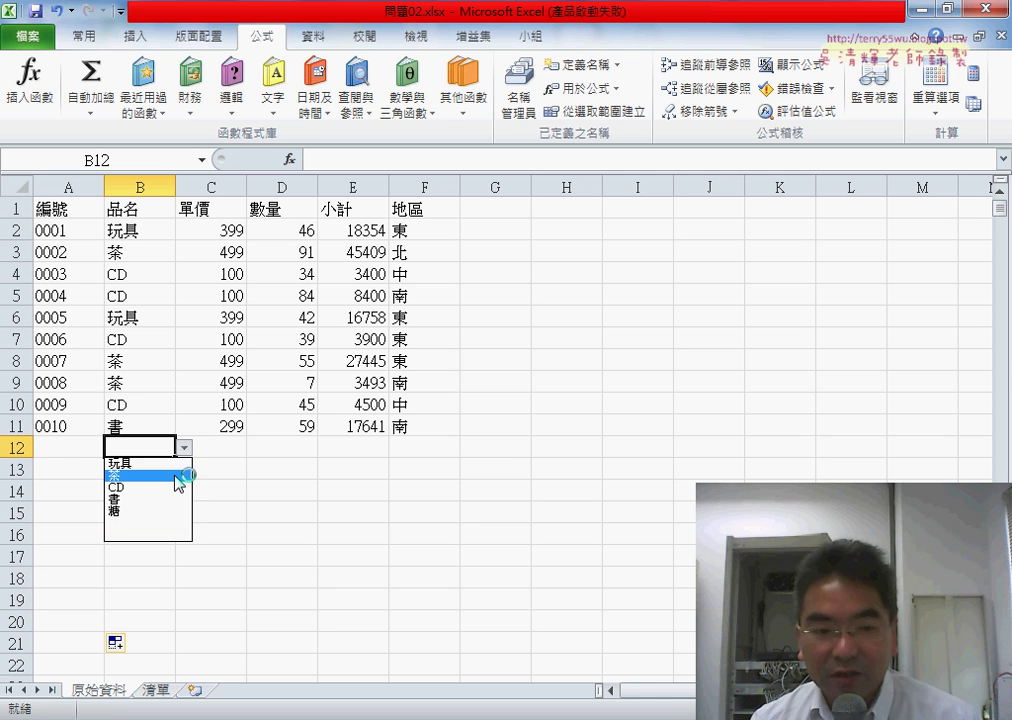
{"action": "left_click", "coordinate": [176, 477]}
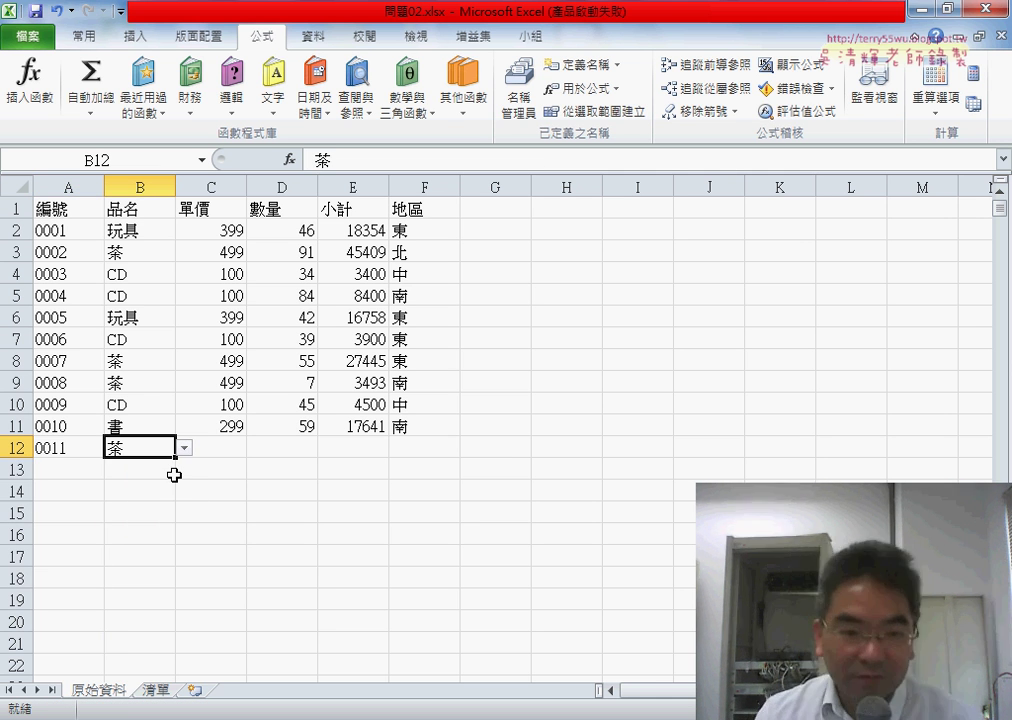
{"action": "left_click", "coordinate": [150, 469]}
{"action": "left_click", "coordinate": [185, 469]}
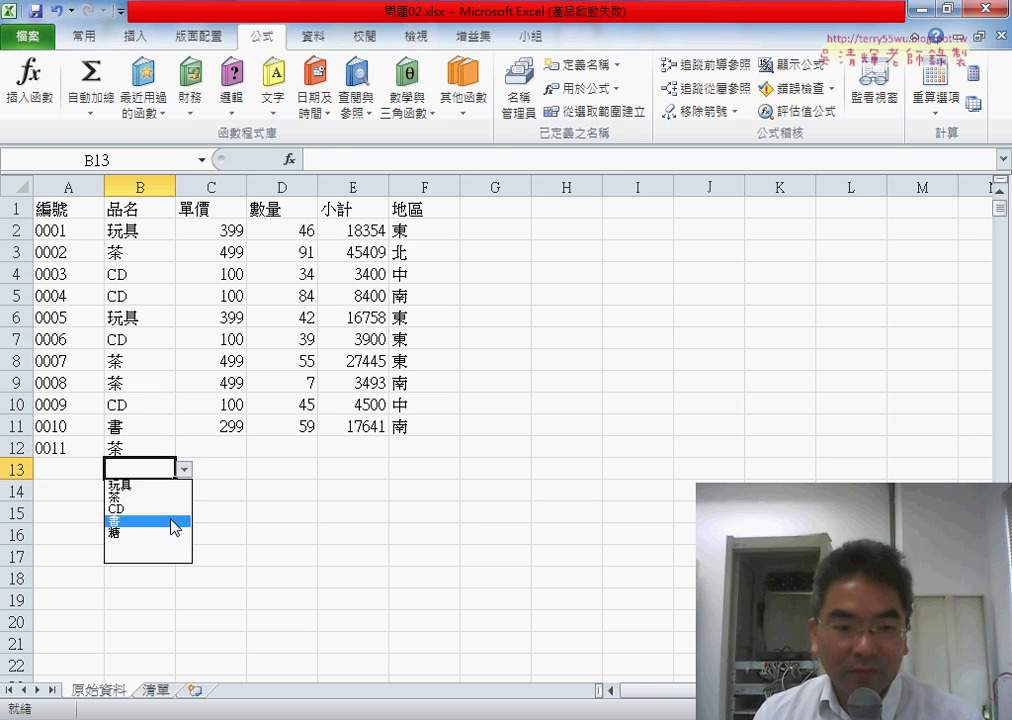
{"action": "left_click", "coordinate": [188, 510]}
{"action": "left_click", "coordinate": [155, 497]}
{"action": "left_click", "coordinate": [185, 491]}
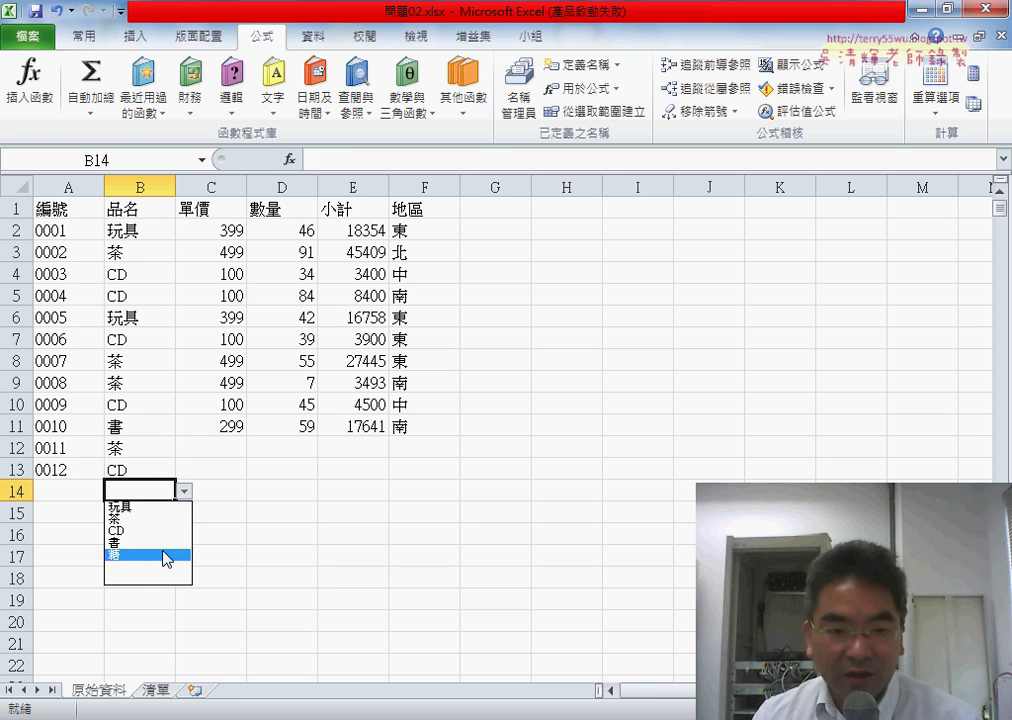
{"action": "left_click", "coordinate": [163, 530]}
Step: Pick CD in B21's dropdown and fill A15's numbering formula down the rows below
{"action": "left_click", "coordinate": [162, 515]}
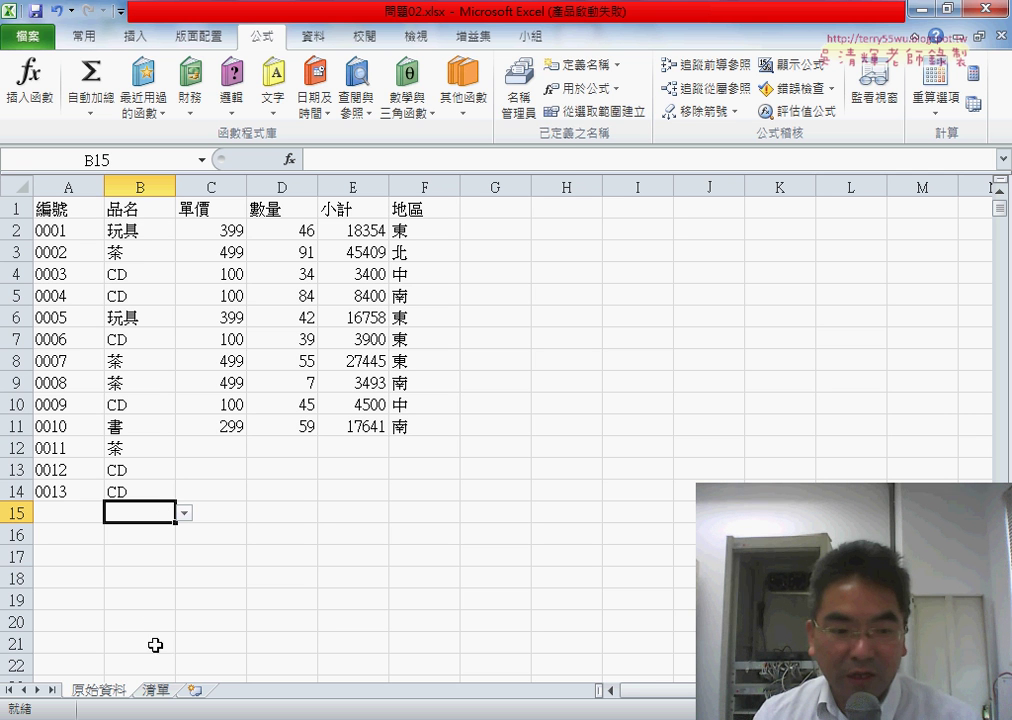
{"action": "left_click", "coordinate": [70, 622]}
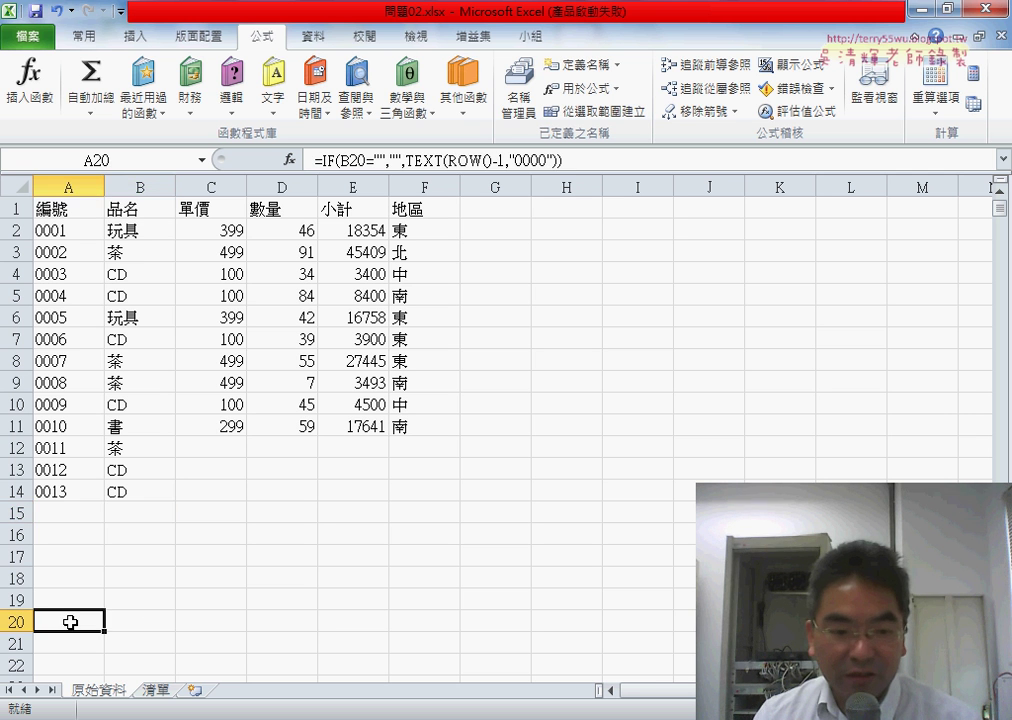
{"action": "left_click", "coordinate": [153, 641]}
{"action": "left_click", "coordinate": [185, 645]}
{"action": "left_click", "coordinate": [149, 578]}
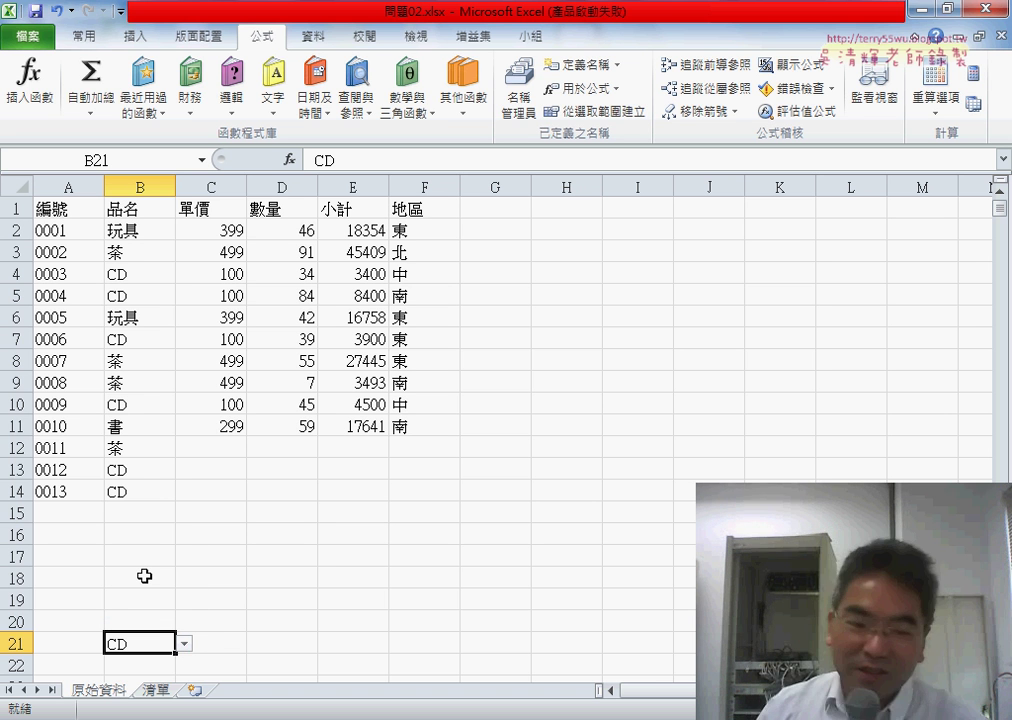
{"action": "left_click", "coordinate": [80, 512]}
{"action": "mouse_move", "coordinate": [104, 522]}
{"action": "left_mouse_down"}
{"action": "mouse_move", "coordinate": [97, 712]}
{"action": "mouse_move", "coordinate": [80, 4]}
{"action": "mouse_move", "coordinate": [108, 4]}
{"action": "mouse_move", "coordinate": [96, 652]}
{"action": "mouse_move", "coordinate": [82, 632]}
{"action": "left_mouse_up"}
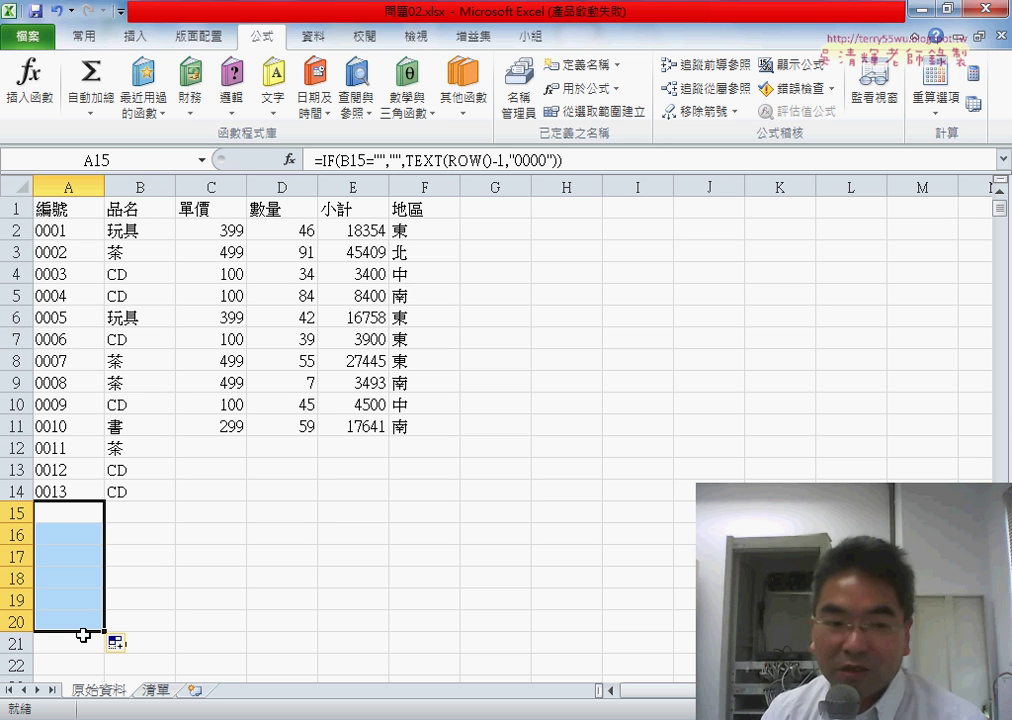
{"action": "left_click", "coordinate": [86, 506]}
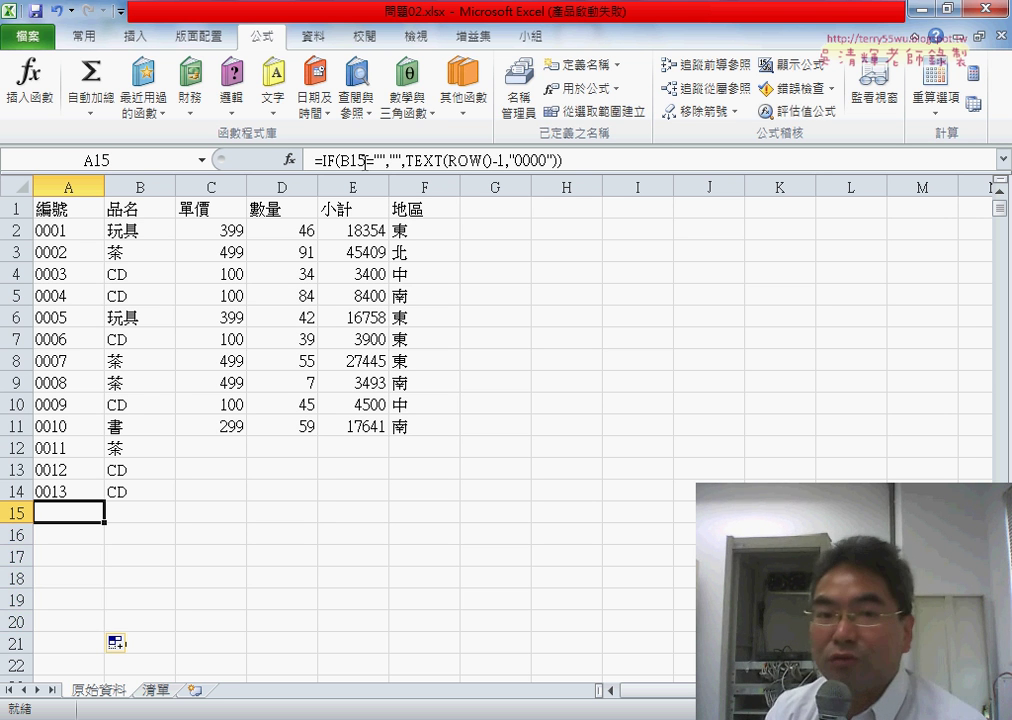
{"action": "left_click_drag", "start_coordinate": [340, 161], "coordinate": [386, 161]}
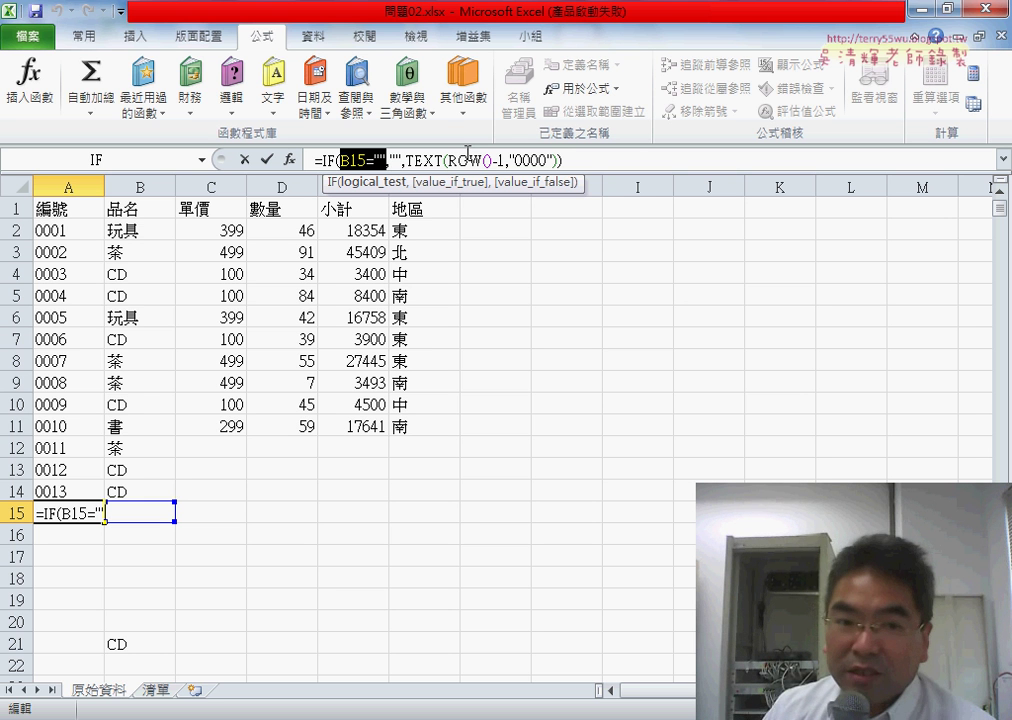
Step: Clear the contents of A12:B14 after checking A12's formula
{"action": "left_click", "coordinate": [267, 159]}
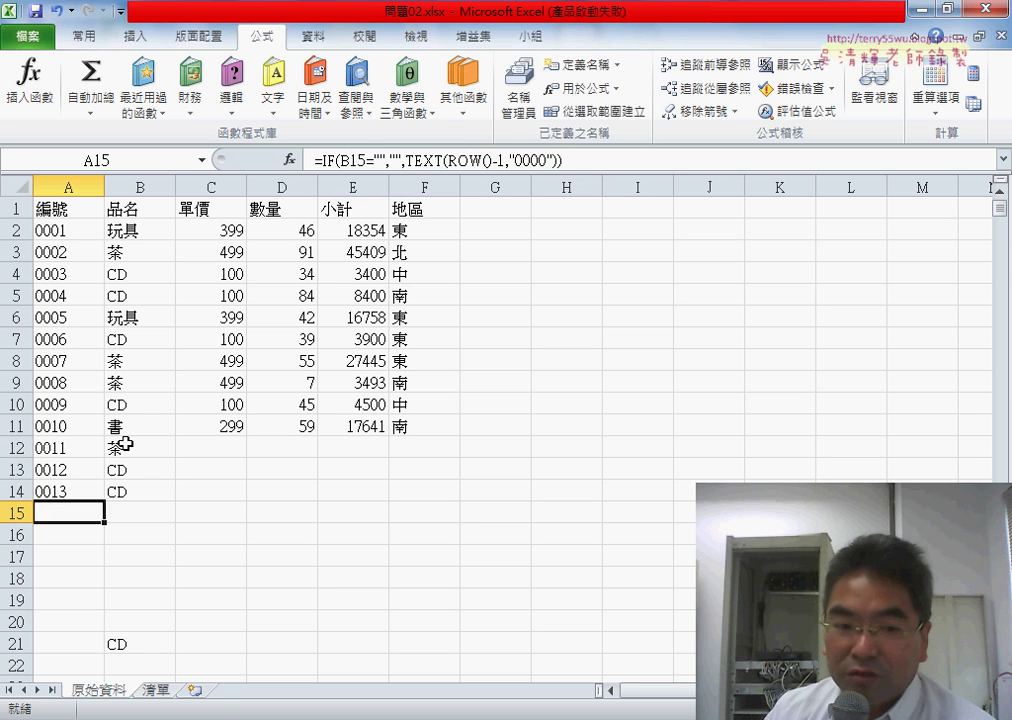
{"action": "left_click", "coordinate": [62, 452]}
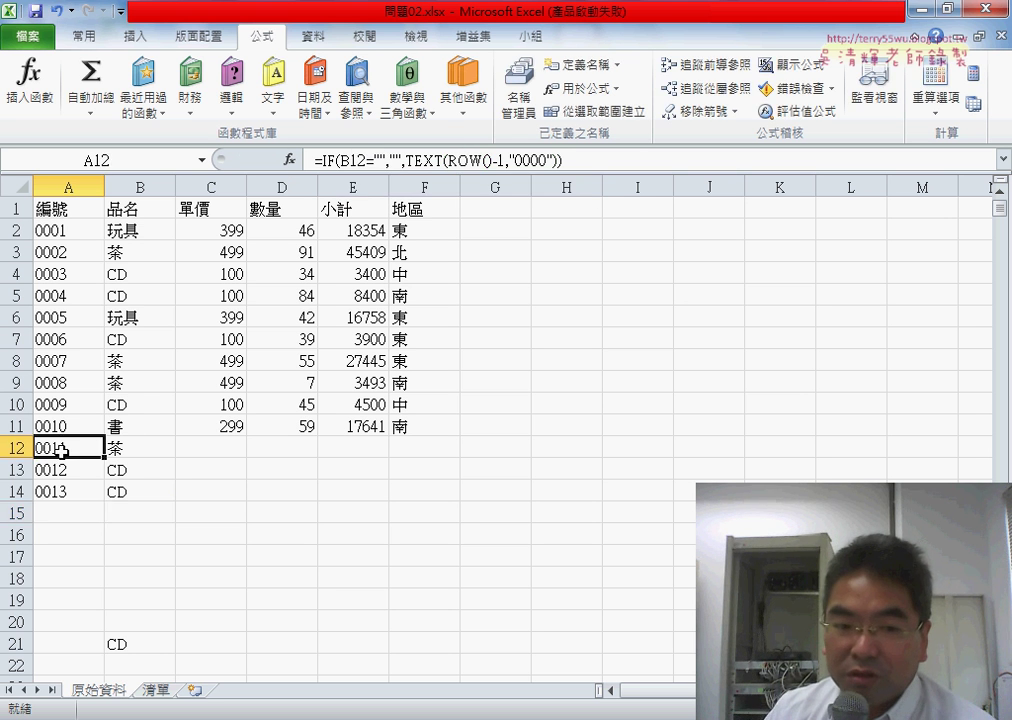
{"action": "left_click", "coordinate": [225, 449]}
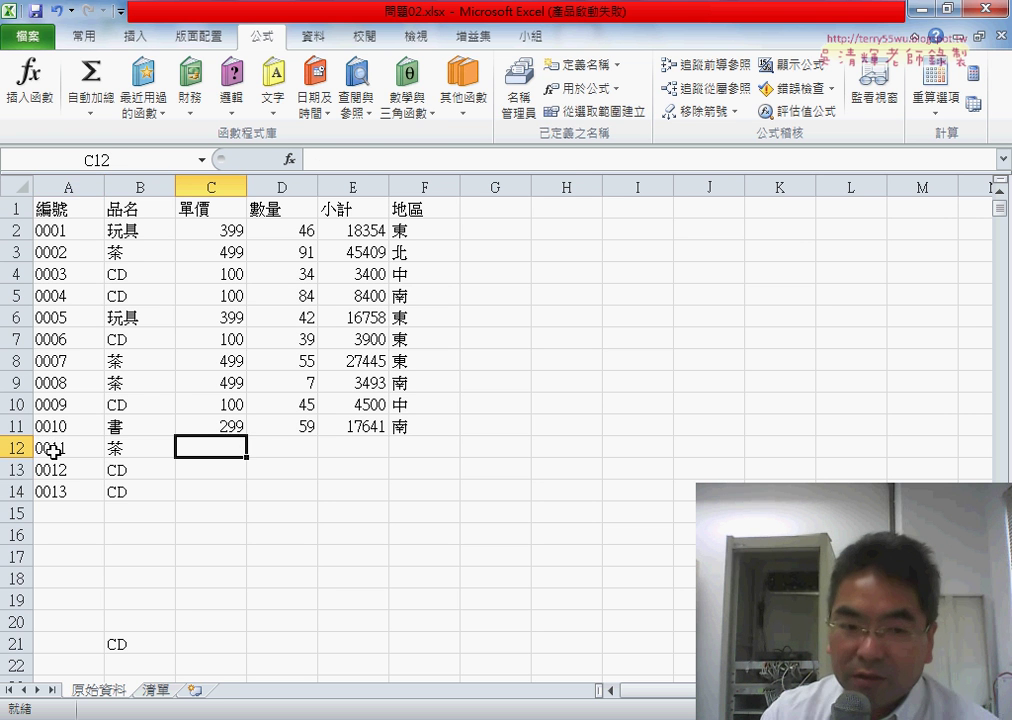
{"action": "left_click_drag", "start_coordinate": [50, 448], "coordinate": [143, 497]}
{"action": "key", "text": "Delete"}
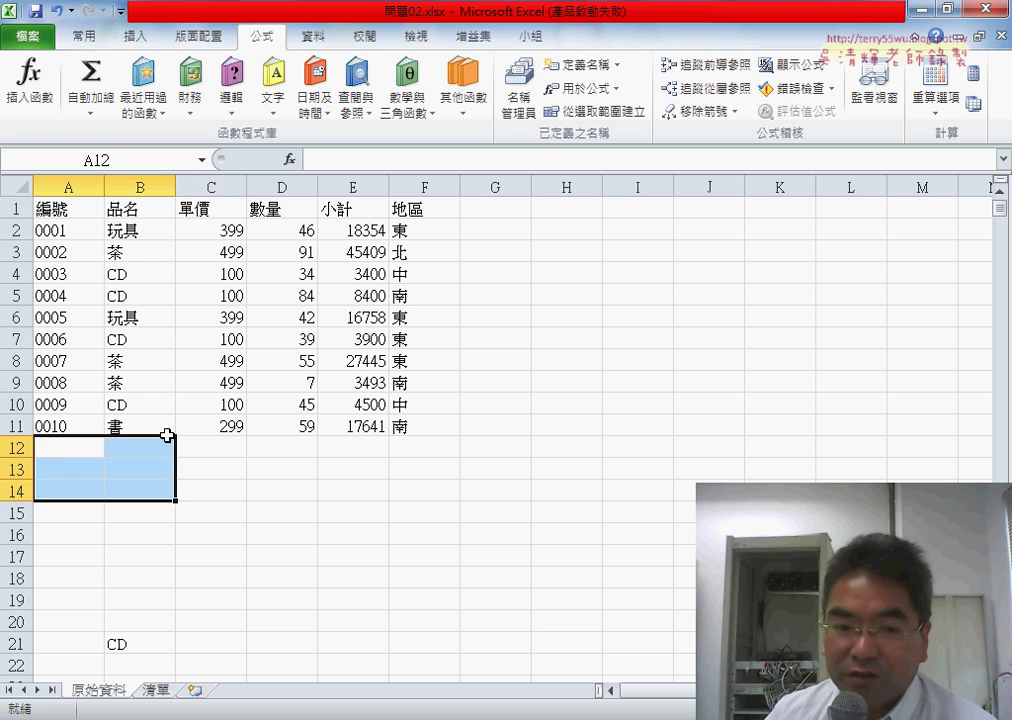
Step: Re-enter 茶 in B12 from its dropdown and check whether A12 shows a number
{"action": "left_click", "coordinate": [167, 450]}
{"action": "left_click", "coordinate": [183, 449]}
{"action": "left_click", "coordinate": [150, 473]}
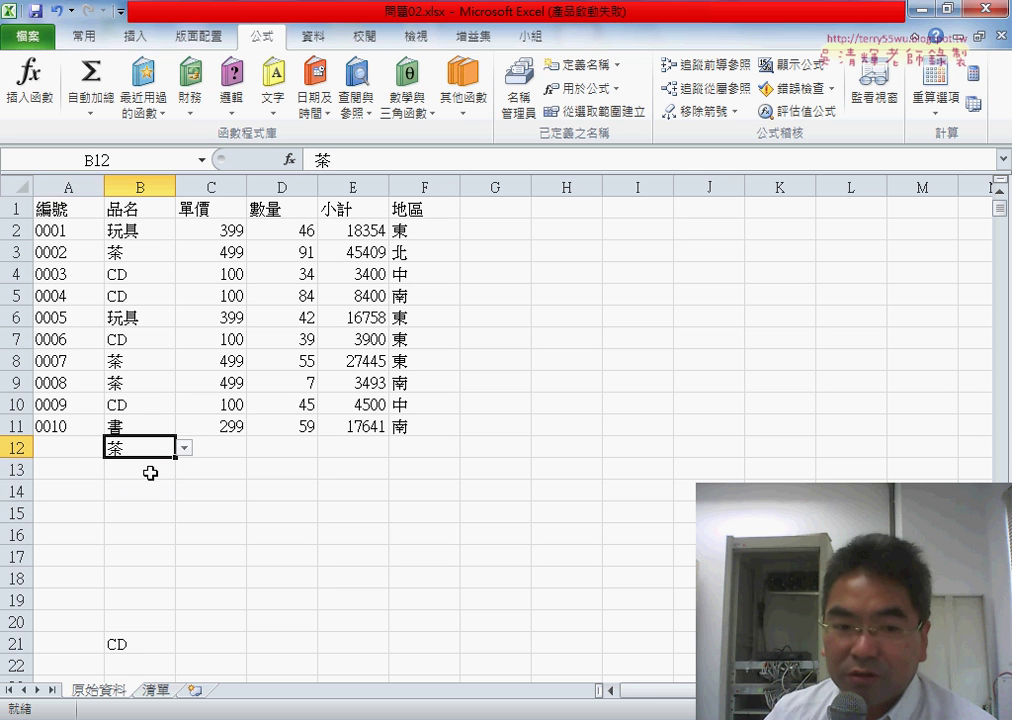
{"action": "left_click", "coordinate": [72, 450]}
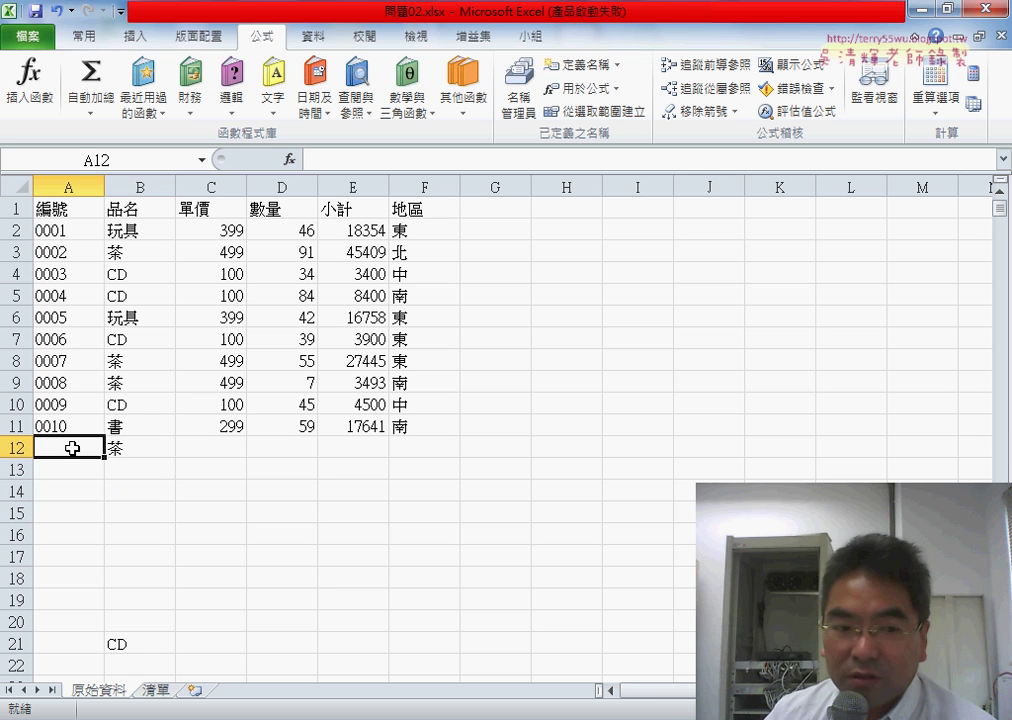
Step: Undo the clearing, delete only B12:B14, and pick 茶 again in B12 so A12 shows 0011
{"action": "left_click", "coordinate": [72, 428]}
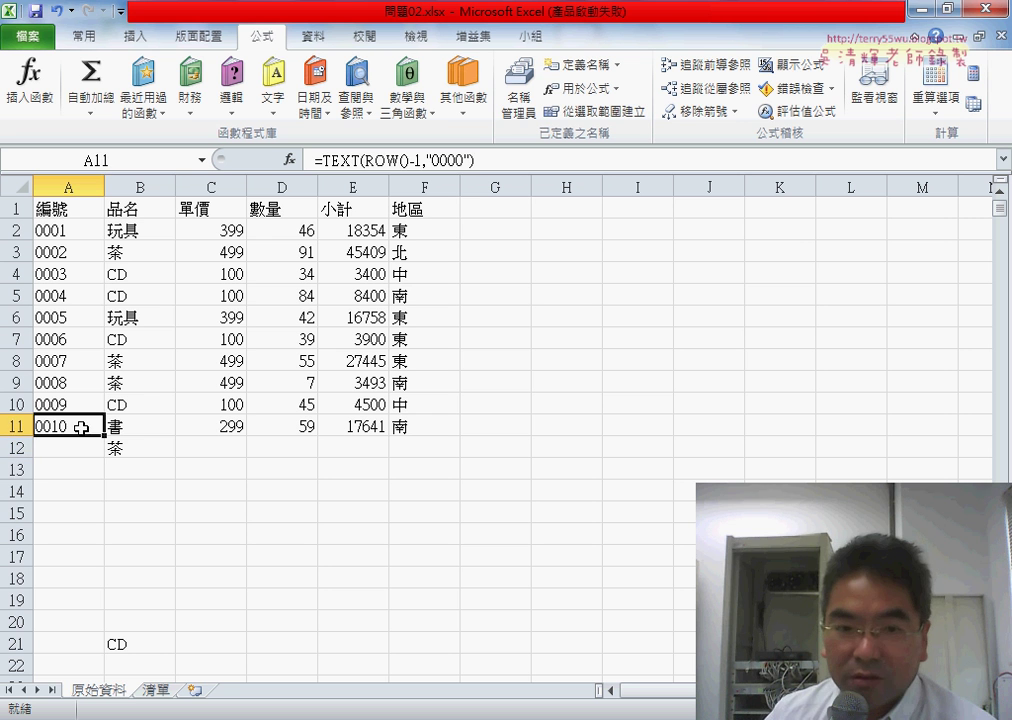
{"action": "left_click", "coordinate": [89, 447]}
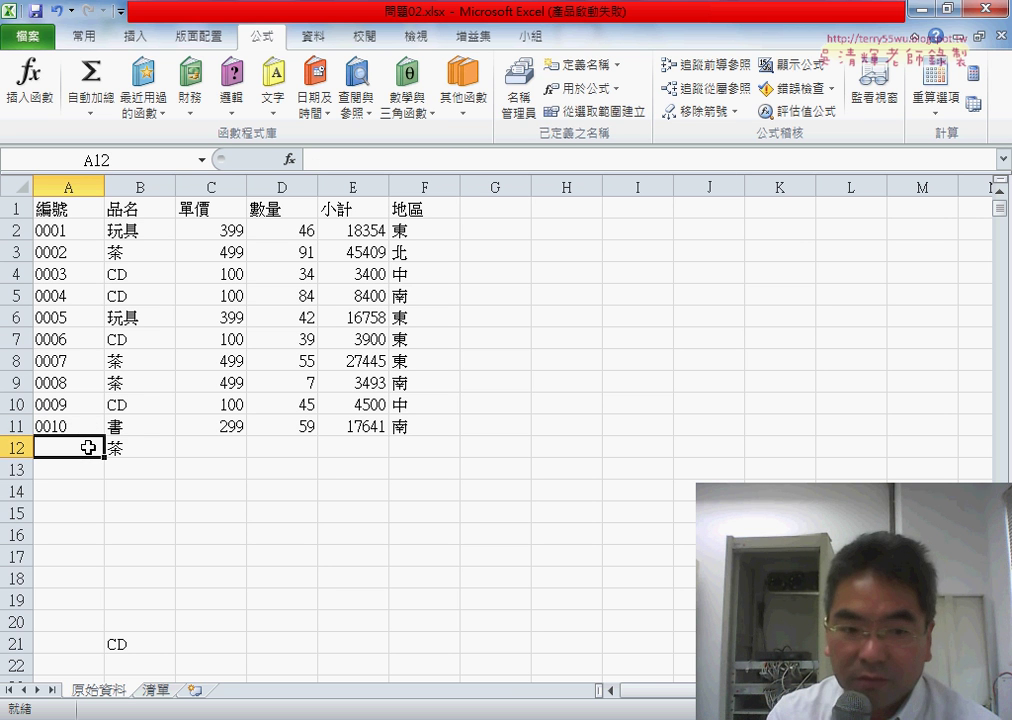
{"action": "key", "text": "ctrl+z"}
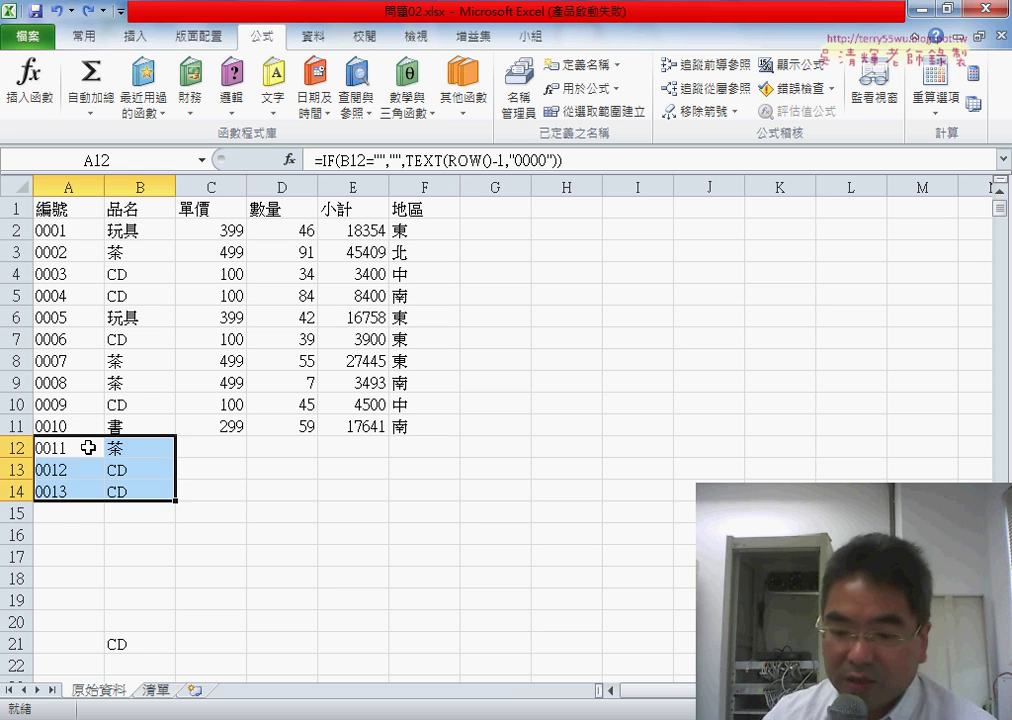
{"action": "left_click_drag", "start_coordinate": [139, 449], "coordinate": [140, 485]}
{"action": "key", "text": "Delete"}
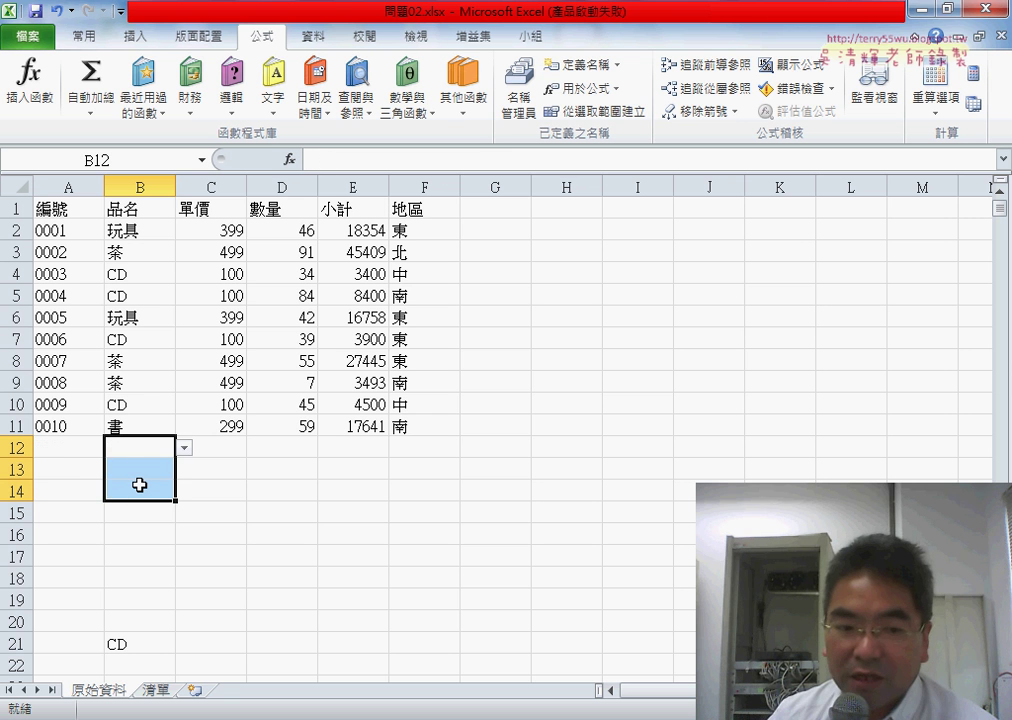
{"action": "left_click", "coordinate": [184, 447]}
{"action": "left_click", "coordinate": [125, 475]}
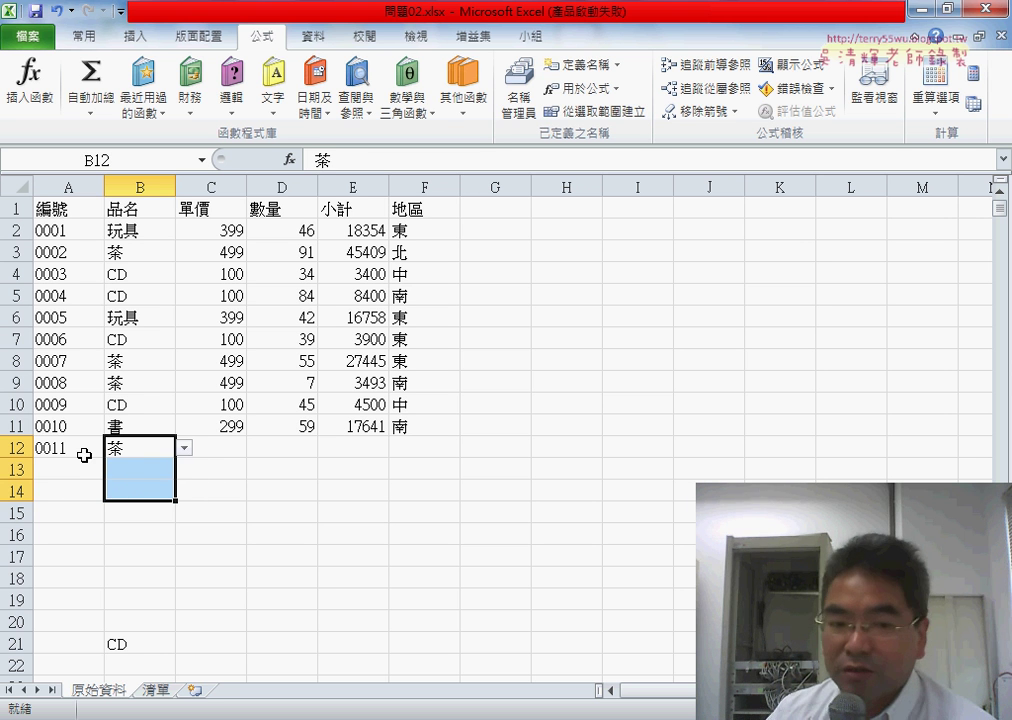
{"action": "left_click", "coordinate": [218, 447]}
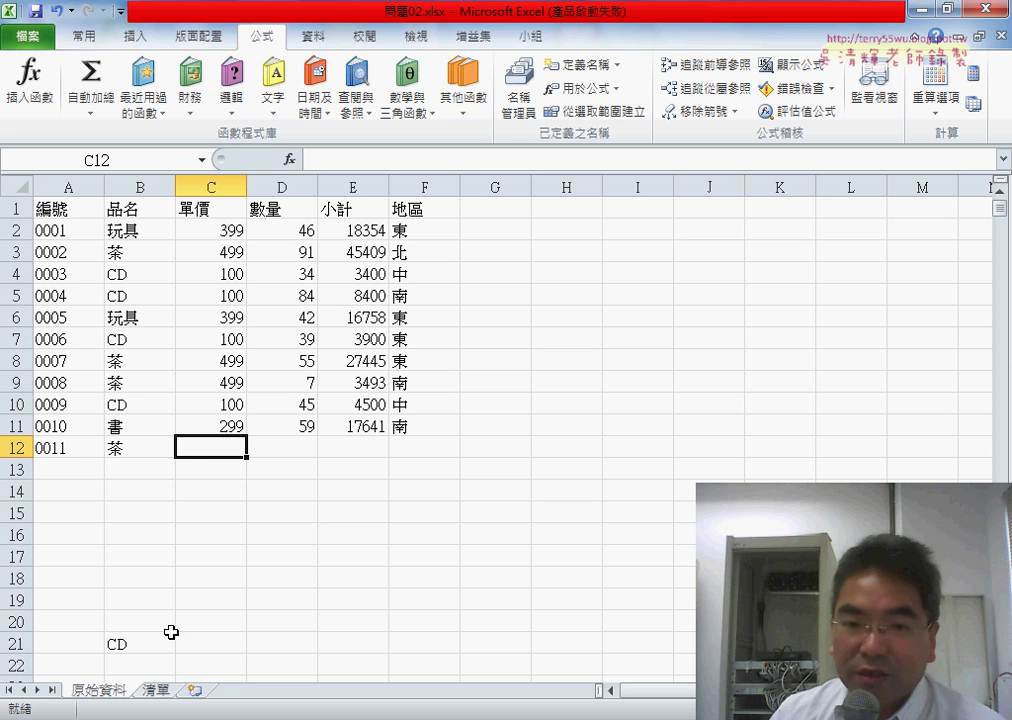
Step: Insert the VLOOKUP function from the 檢視與參照 category into C12
{"action": "left_click", "coordinate": [289, 159]}
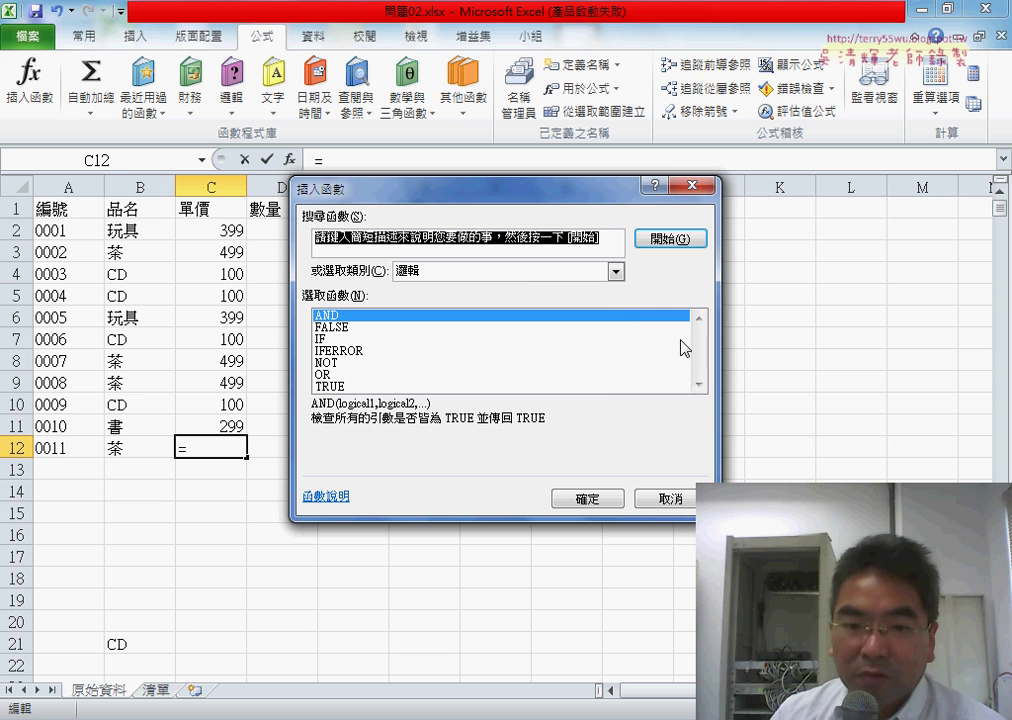
{"action": "left_click", "coordinate": [513, 272]}
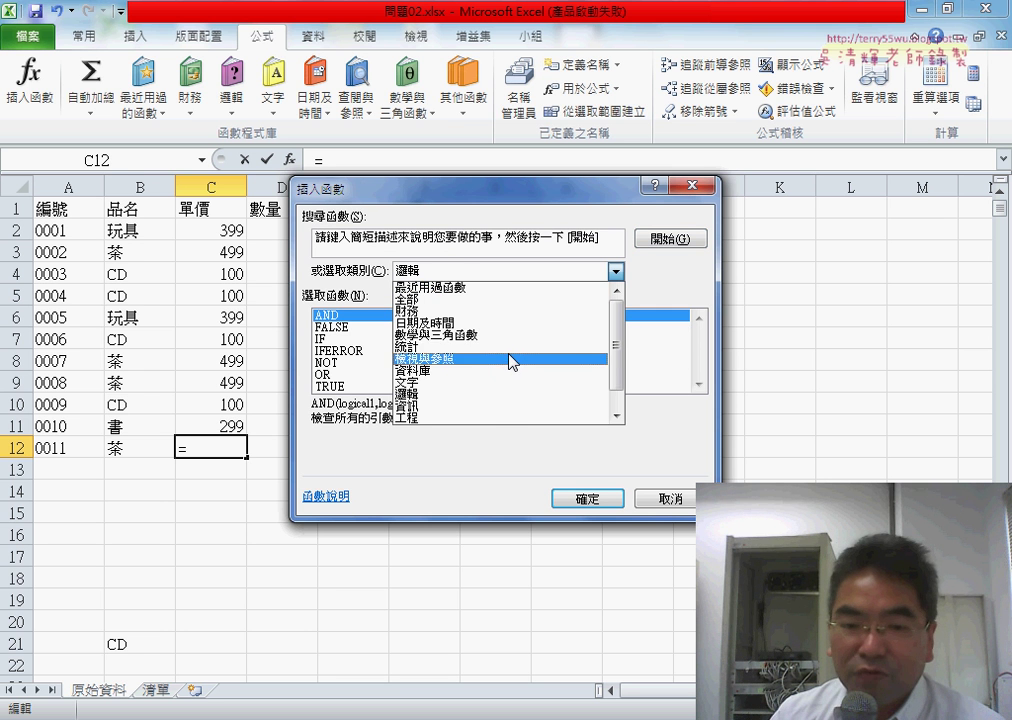
{"action": "left_click", "coordinate": [514, 359]}
{"action": "scroll", "coordinate": [698, 336], "scroll_direction": "down", "scroll_amount": 4}
{"action": "left_click", "coordinate": [463, 386]}
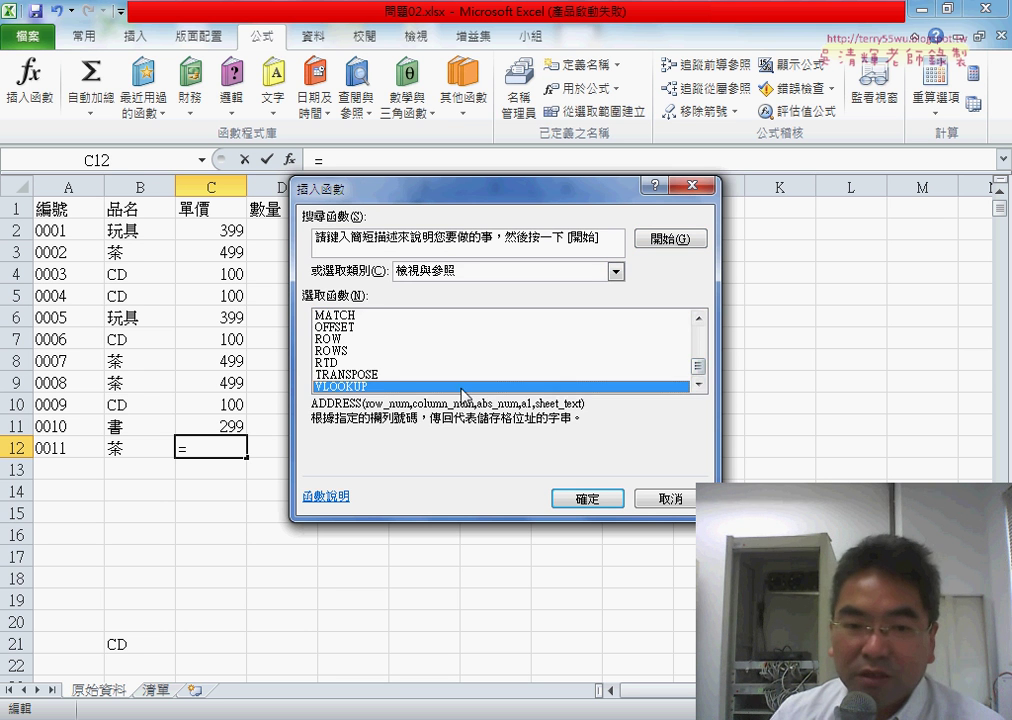
{"action": "left_click", "coordinate": [584, 499]}
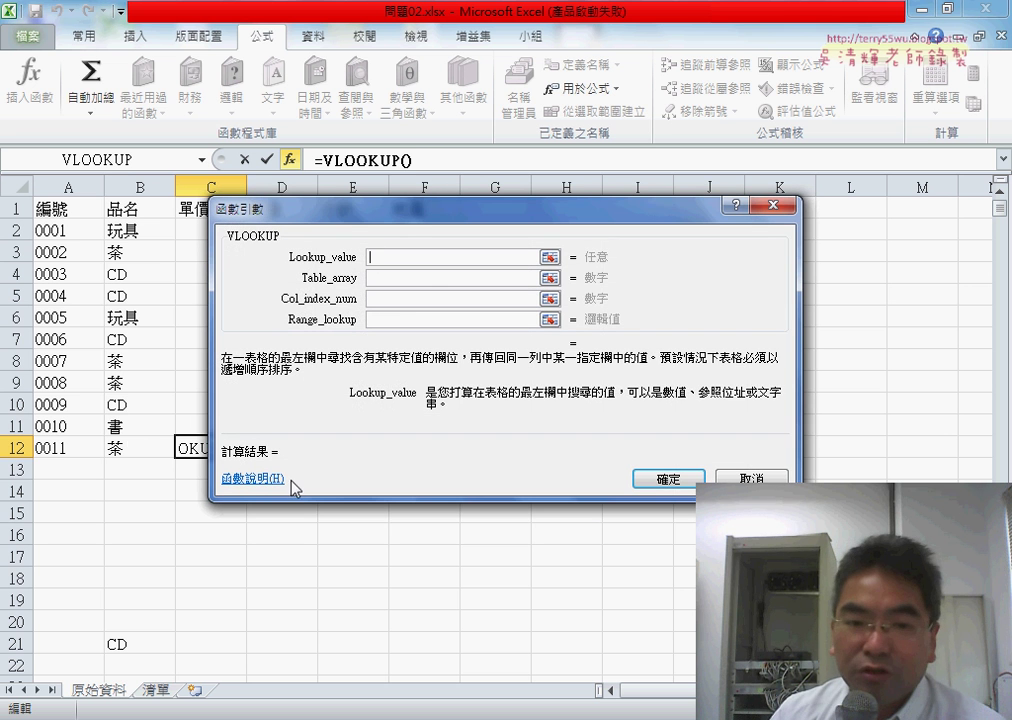
Step: Set VLOOKUP arguments B12, 清單!A2:B6, 2 and 0 so C12 shows 499
{"action": "left_click", "coordinate": [140, 448]}
{"action": "key", "text": "Tab"}
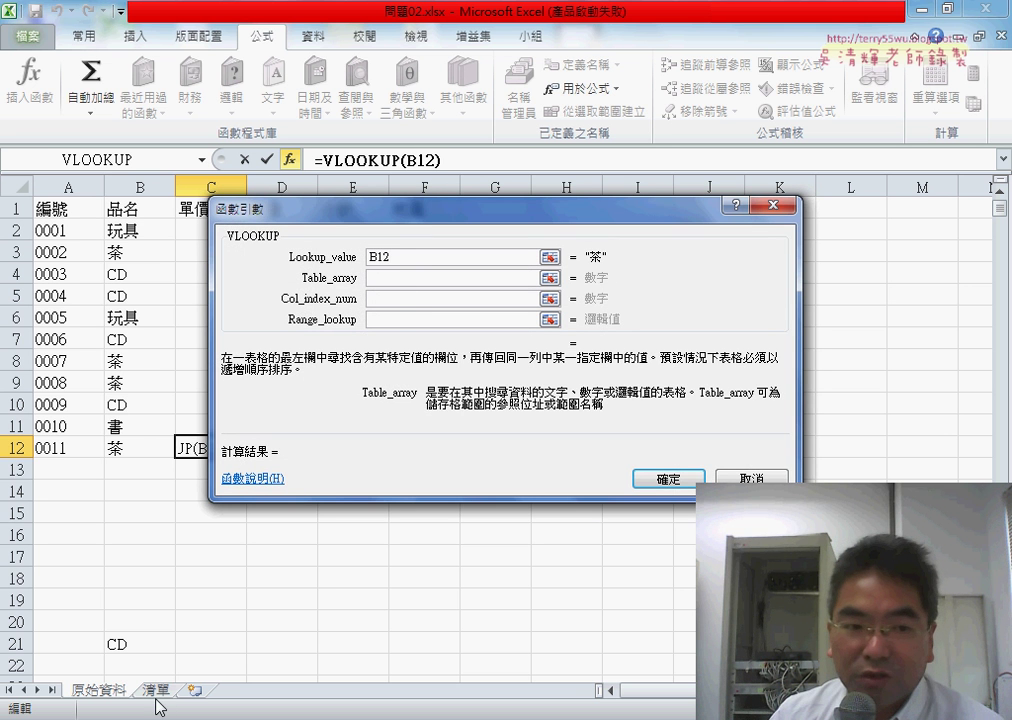
{"action": "left_click", "coordinate": [155, 692]}
{"action": "left_click_drag", "start_coordinate": [68, 232], "coordinate": [140, 318]}
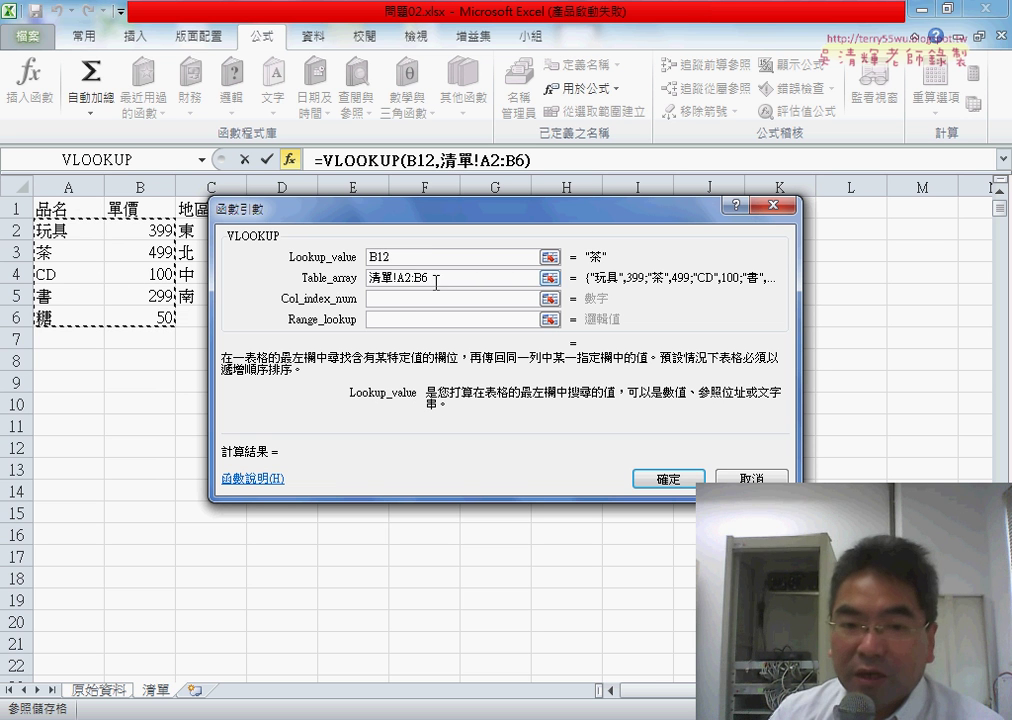
{"action": "left_click", "coordinate": [410, 298]}
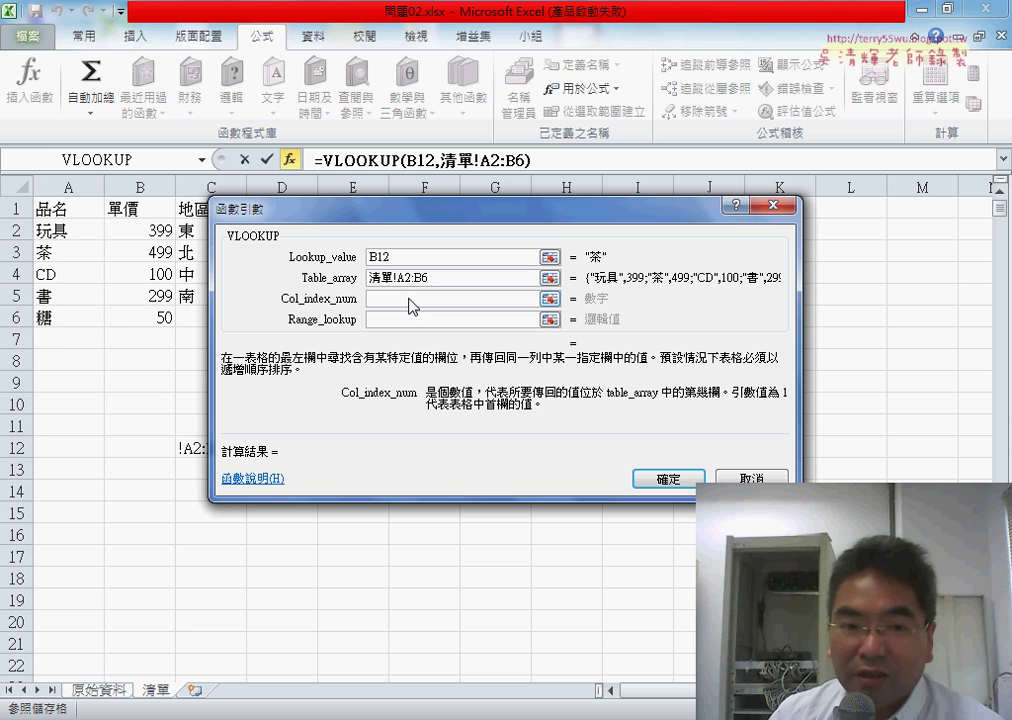
{"action": "left_click", "coordinate": [439, 278]}
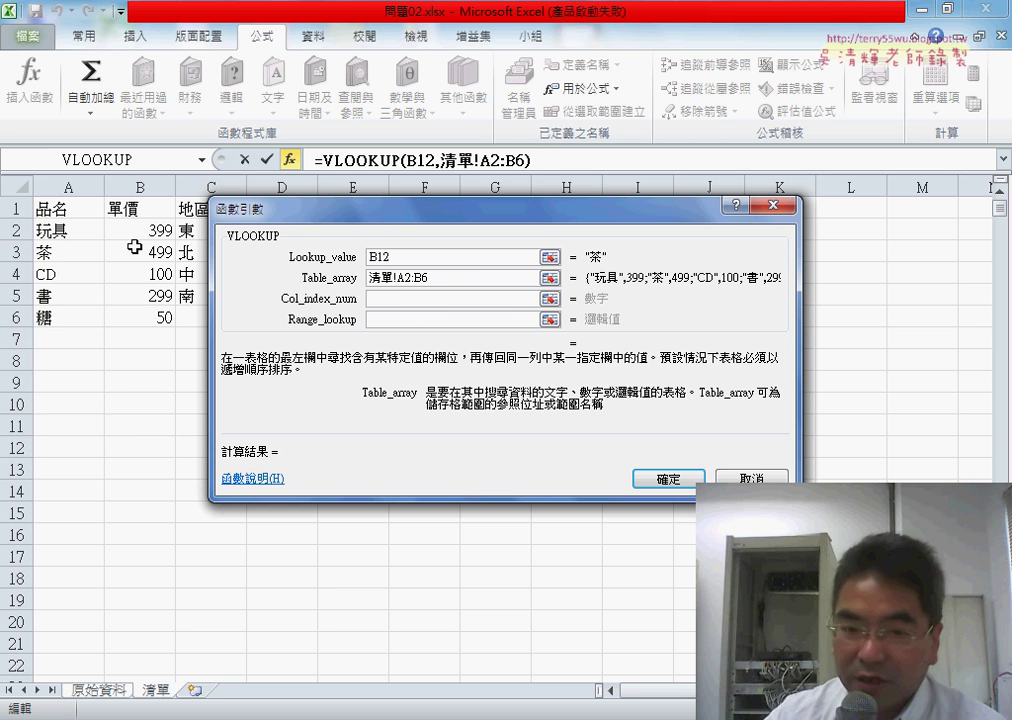
{"action": "left_click", "coordinate": [410, 297]}
{"action": "type", "text": "2"}
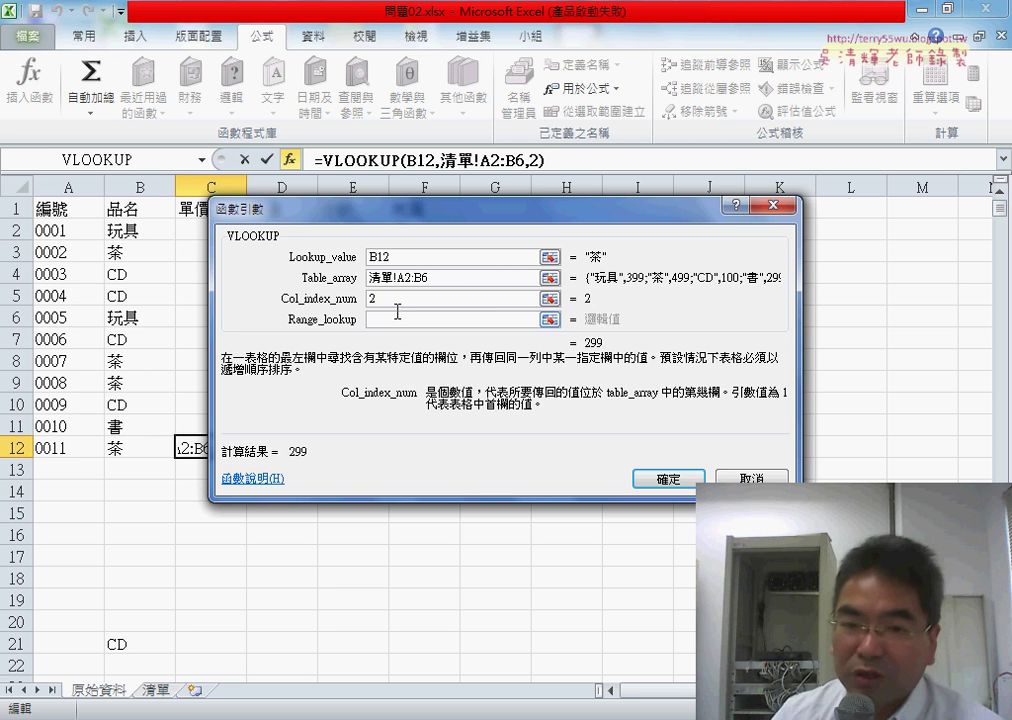
{"action": "left_click", "coordinate": [400, 320]}
{"action": "type", "text": "0"}
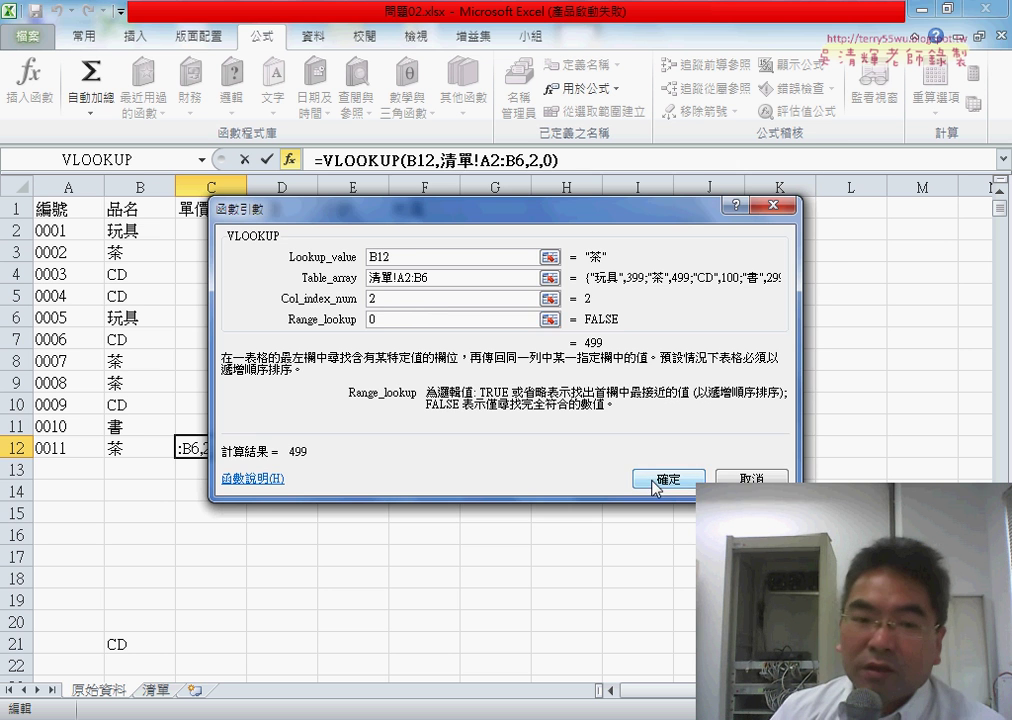
{"action": "left_click", "coordinate": [663, 478]}
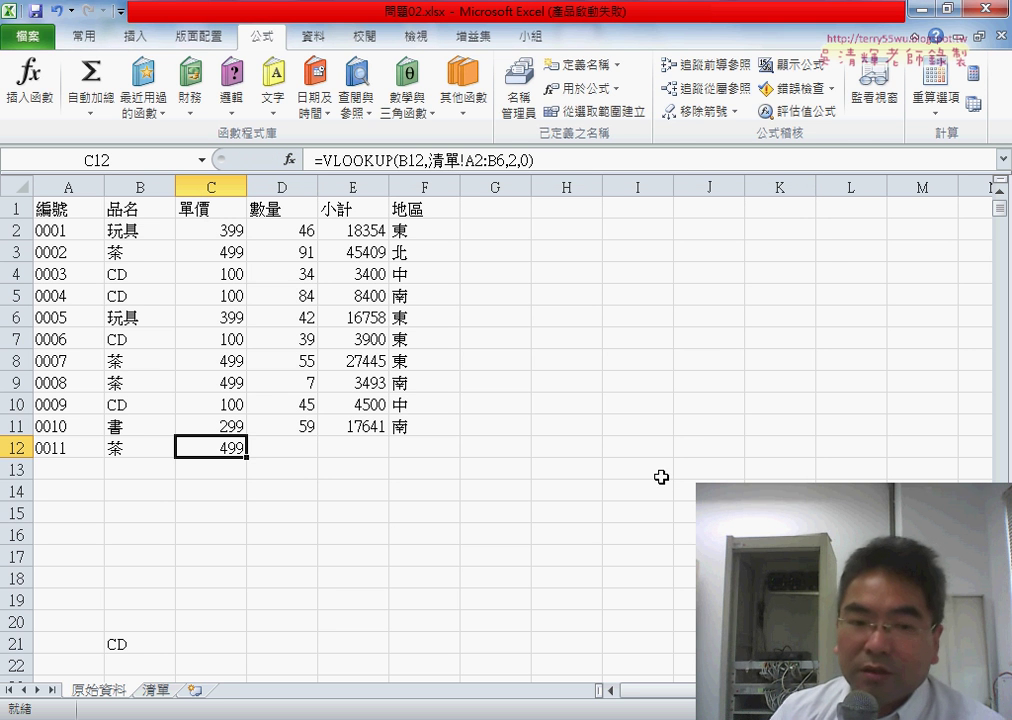
Step: Cut the VLOOKUP expression out of C12's formula
{"action": "left_click", "coordinate": [149, 469]}
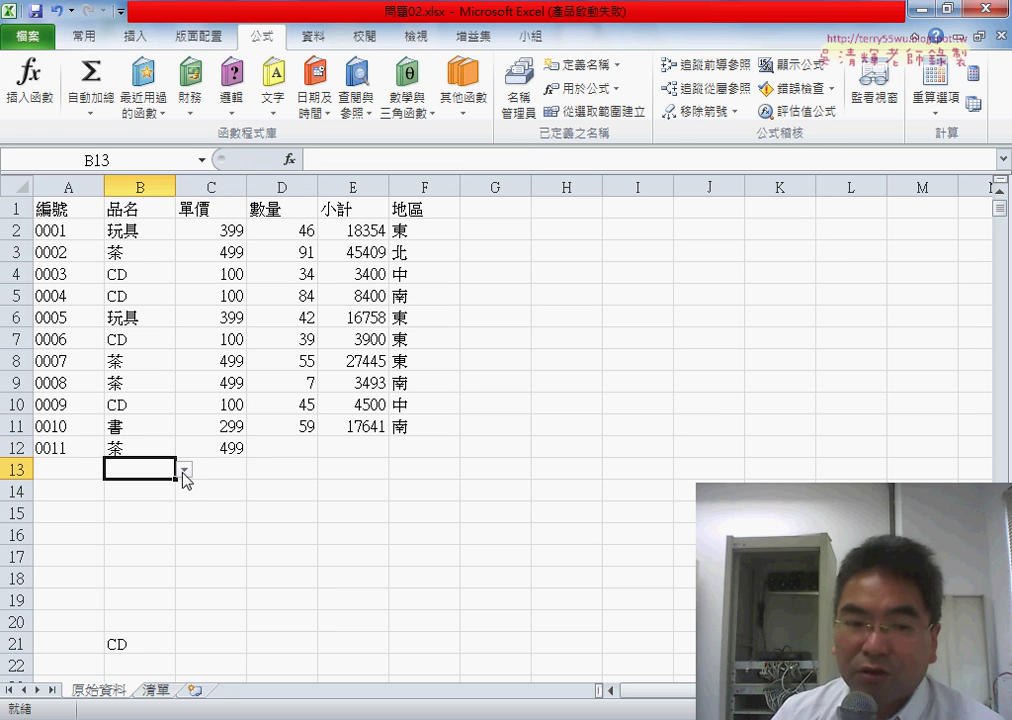
{"action": "left_click", "coordinate": [185, 469]}
{"action": "key", "text": "Escape"}
{"action": "left_click", "coordinate": [222, 446]}
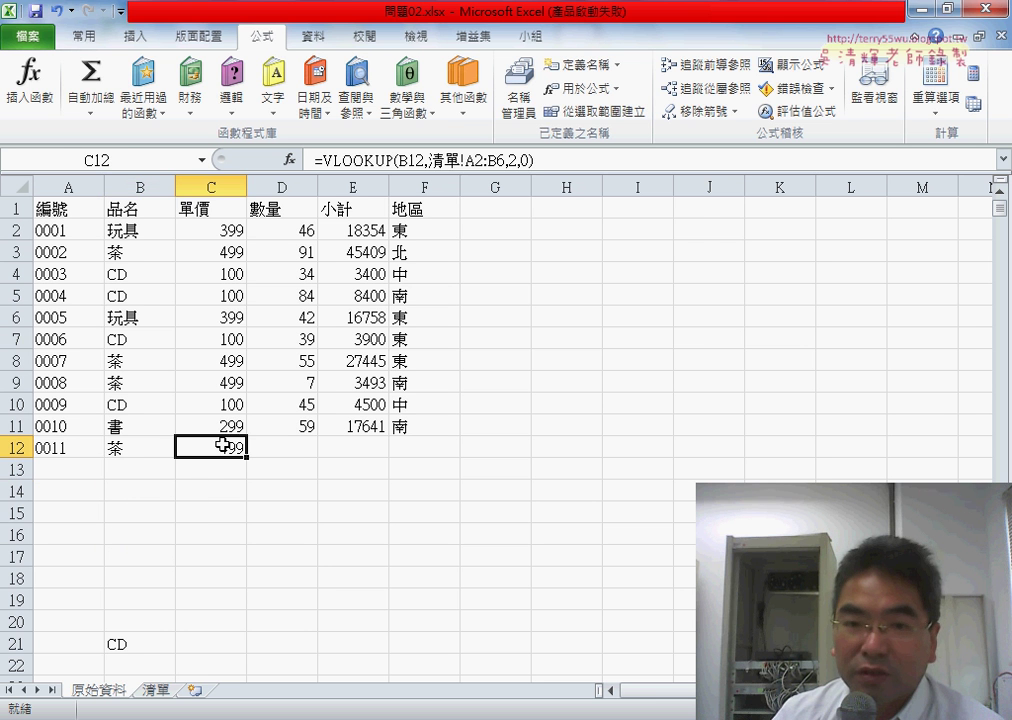
{"action": "left_click_drag", "start_coordinate": [325, 160], "coordinate": [522, 162]}
{"action": "right_click", "coordinate": [522, 162]}
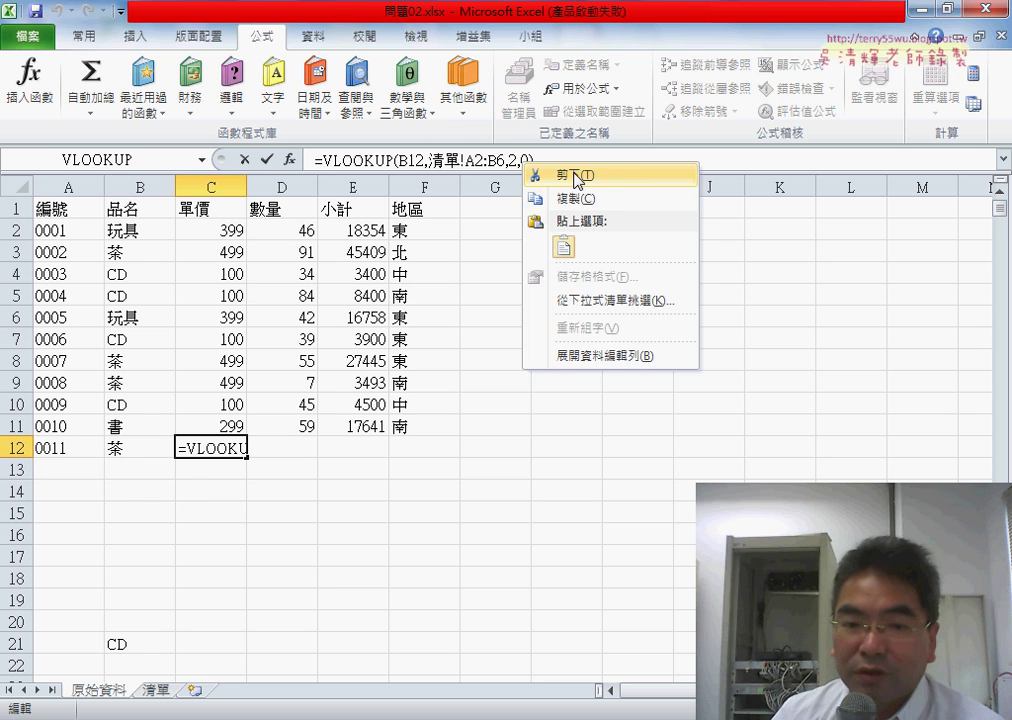
{"action": "left_click", "coordinate": [577, 177]}
Step: Choose the IF function from the recently used list for C12
{"action": "left_click", "coordinate": [290, 160]}
{"action": "left_click", "coordinate": [465, 271]}
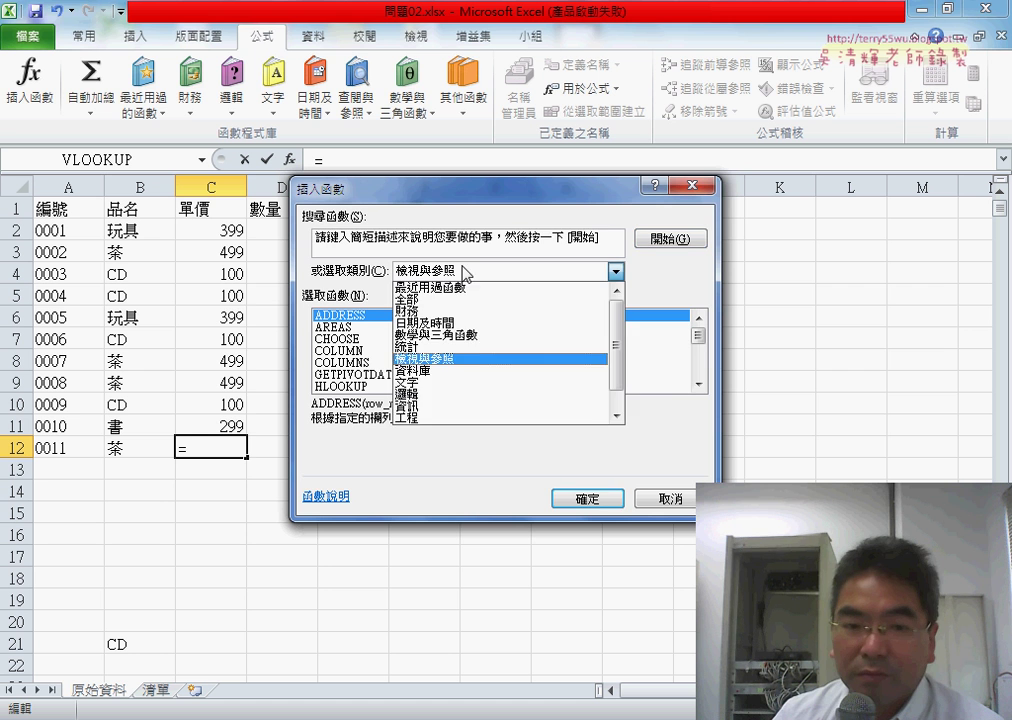
{"action": "left_click", "coordinate": [450, 288]}
{"action": "double_click", "coordinate": [334, 327]}
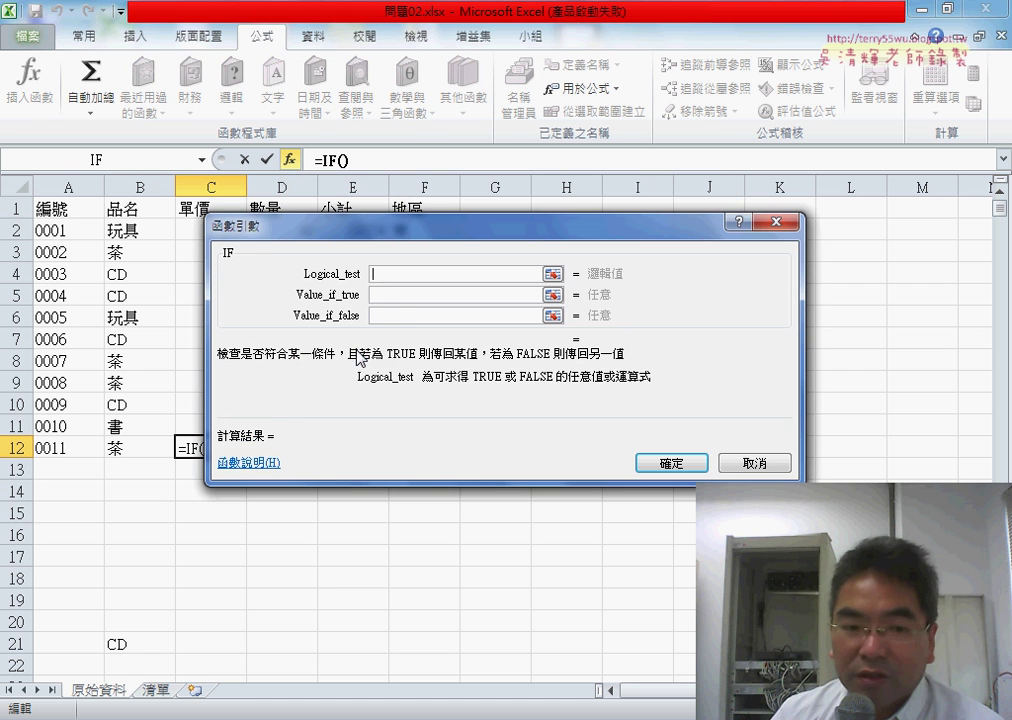
Step: Set IF arguments B12="", "", and the pasted VLOOKUP as the false value
{"action": "left_click", "coordinate": [150, 450]}
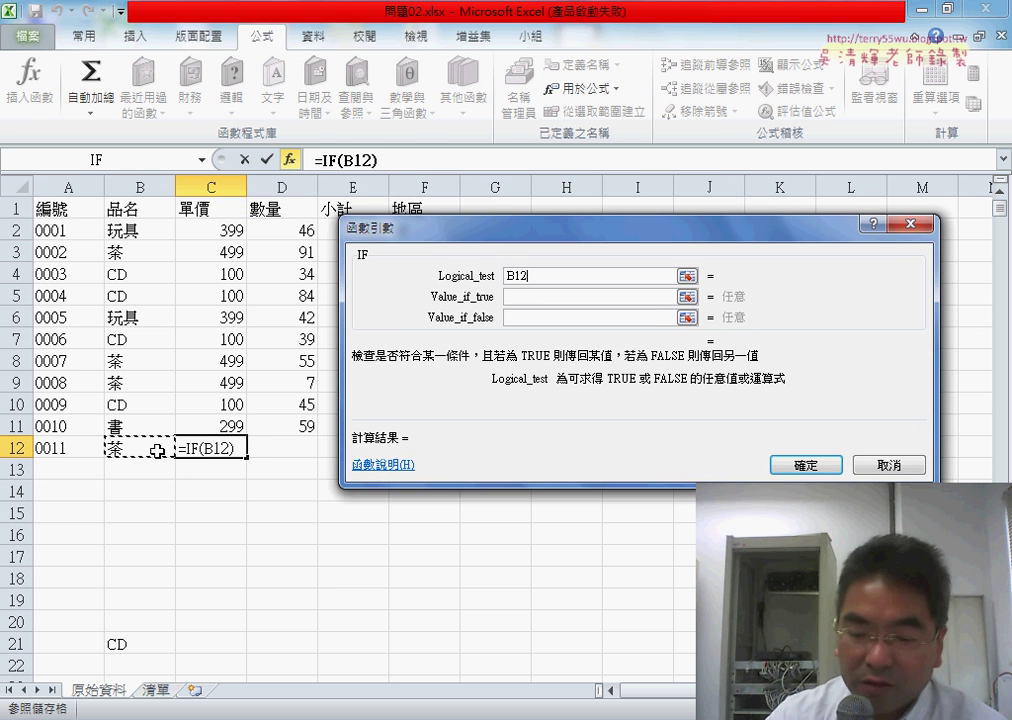
{"action": "type", "text": "="}
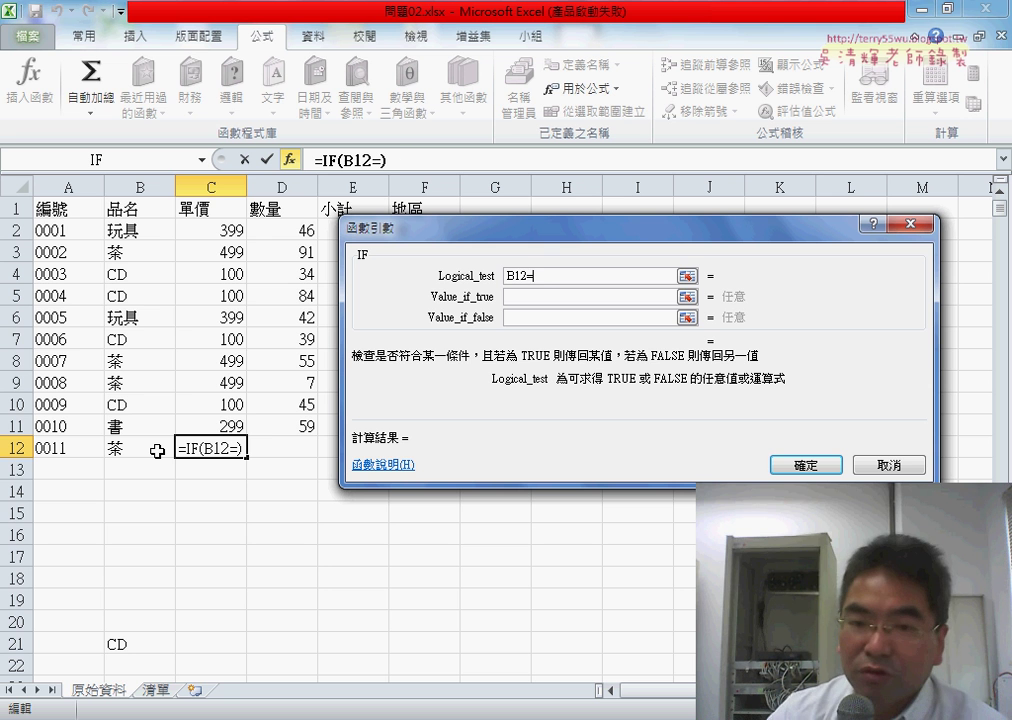
{"action": "type", "text": "\"\""}
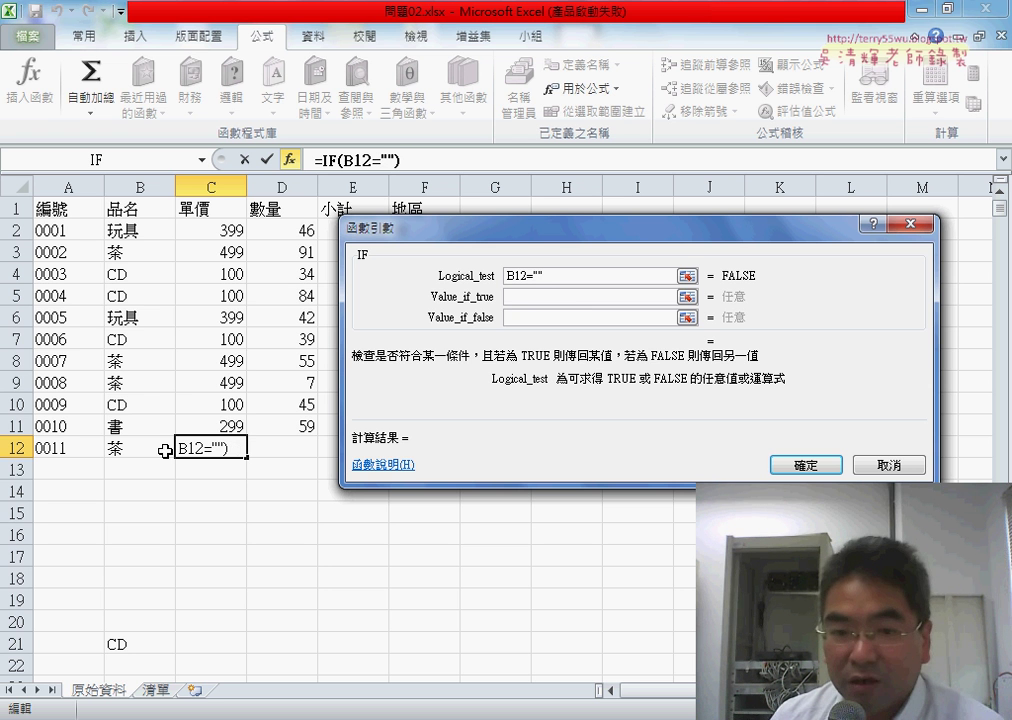
{"action": "left_click", "coordinate": [525, 296]}
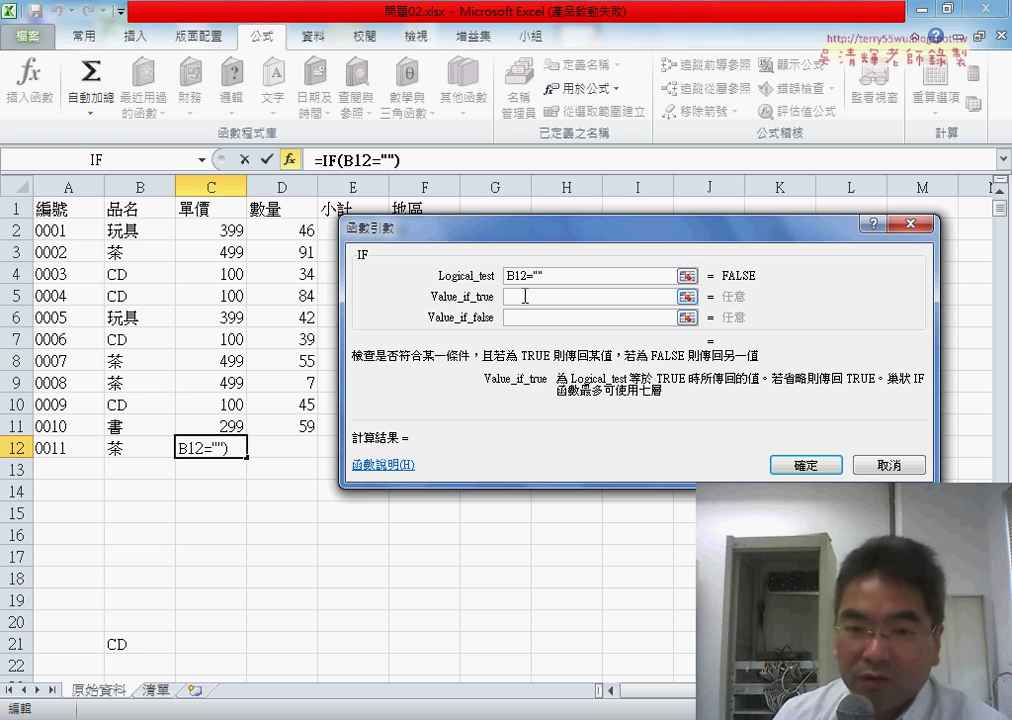
{"action": "type", "text": "\"\""}
{"action": "right_click", "coordinate": [592, 320]}
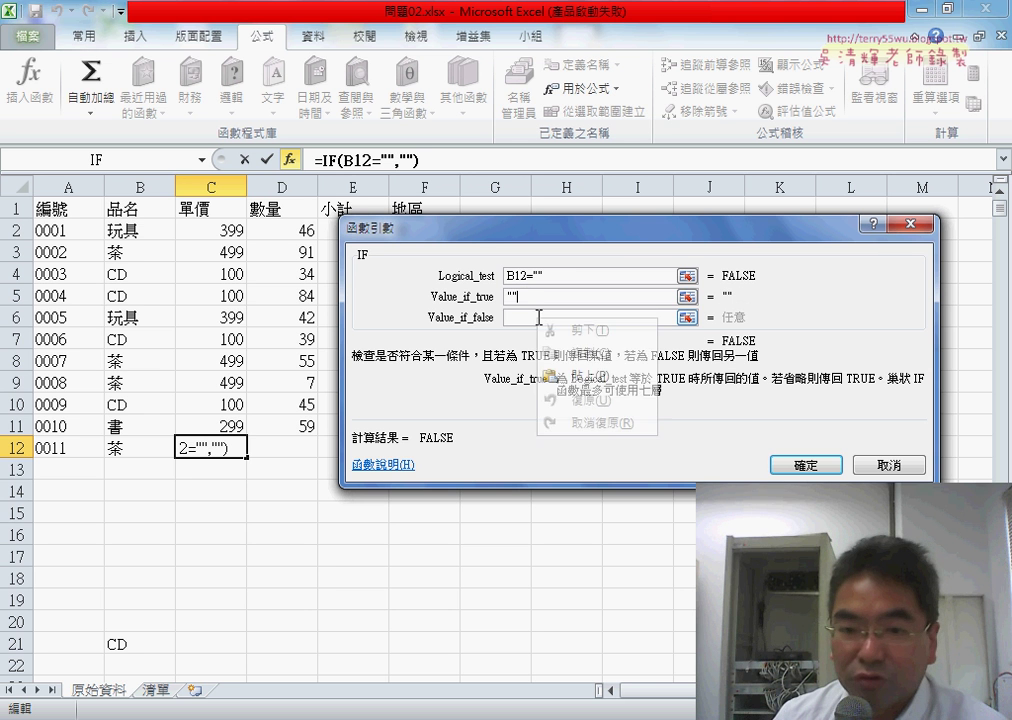
{"action": "left_click", "coordinate": [580, 317]}
{"action": "right_click", "coordinate": [522, 317]}
{"action": "left_click", "coordinate": [570, 372]}
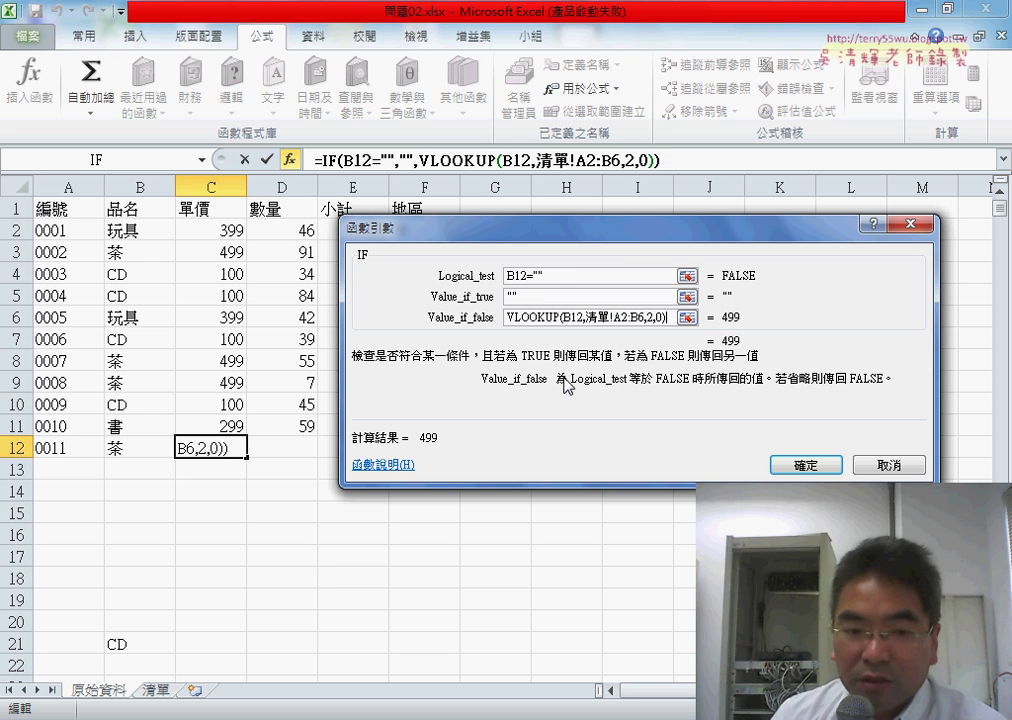
{"action": "left_click", "coordinate": [802, 465]}
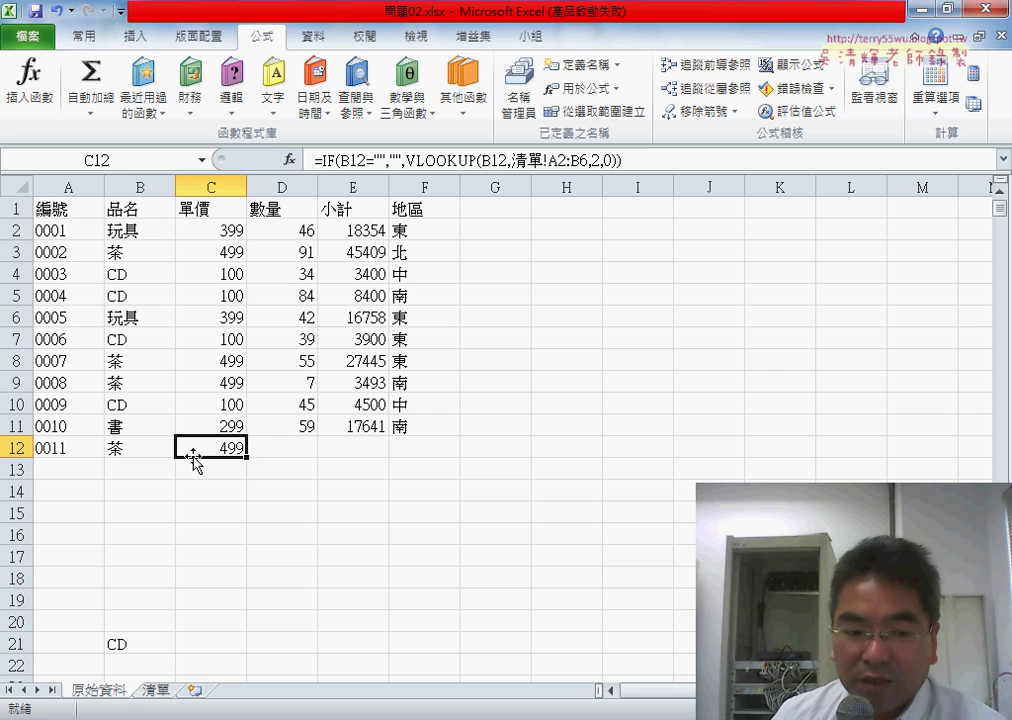
Step: Copy C12's price formula down to C20 and pick 玩具 for row 12
{"action": "left_click_drag", "start_coordinate": [245, 457], "coordinate": [245, 632]}
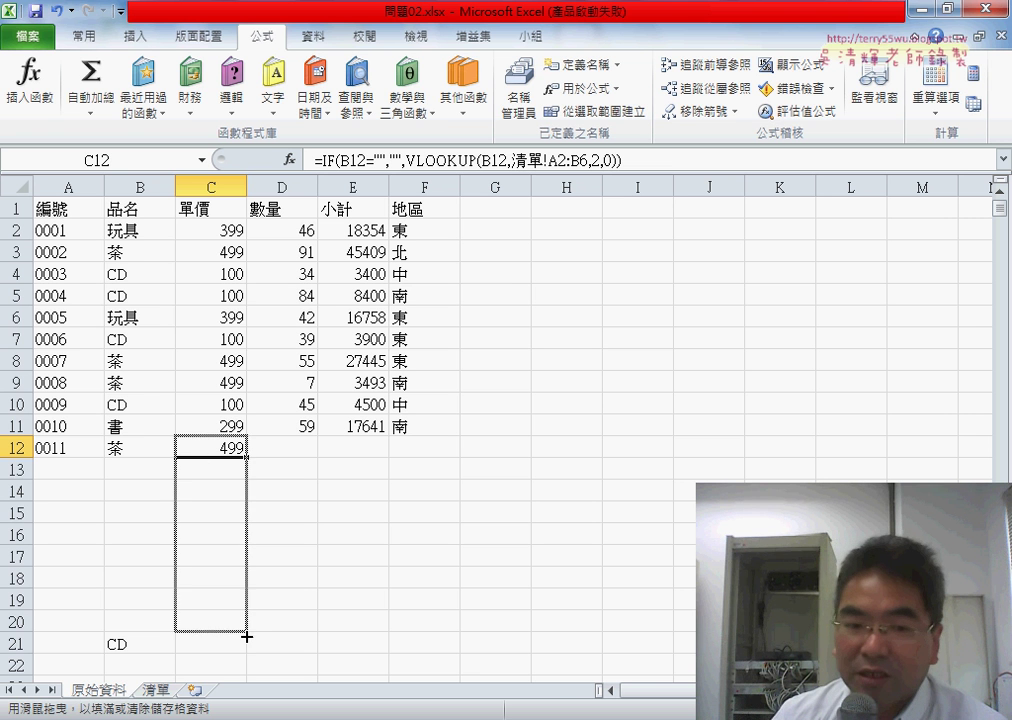
{"action": "left_click", "coordinate": [140, 452]}
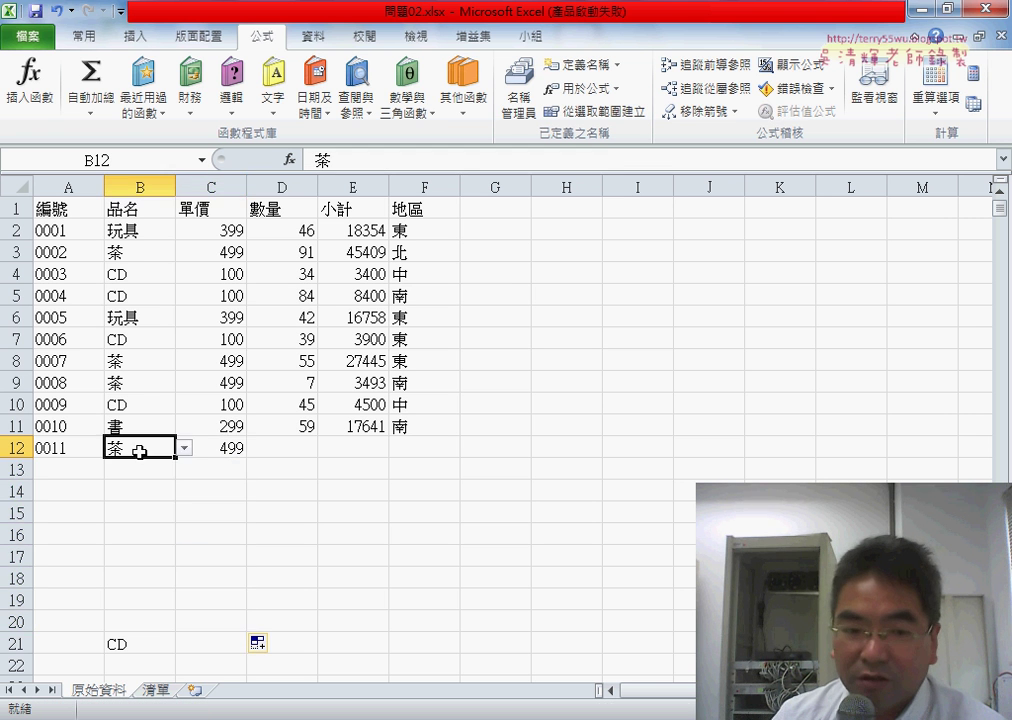
{"action": "left_click", "coordinate": [184, 448]}
{"action": "left_click", "coordinate": [164, 464]}
Step: Pick CD in B13 and B14, then check the A12 and C12 formulas
{"action": "left_click", "coordinate": [164, 464]}
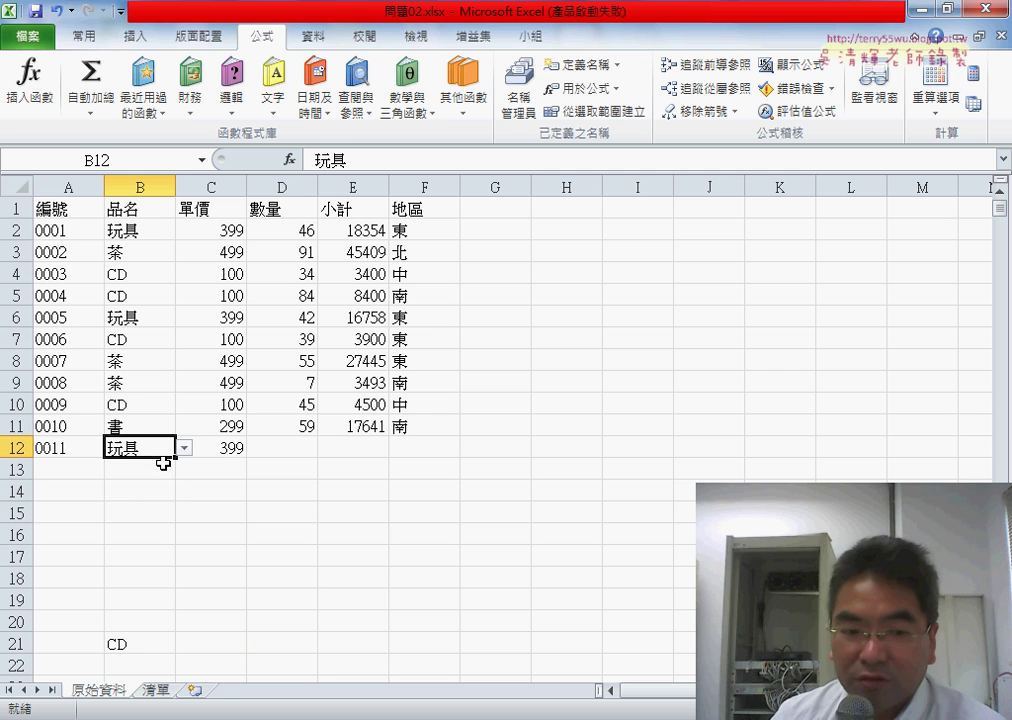
{"action": "left_click", "coordinate": [175, 467]}
{"action": "left_click", "coordinate": [184, 469]}
{"action": "left_click", "coordinate": [167, 512]}
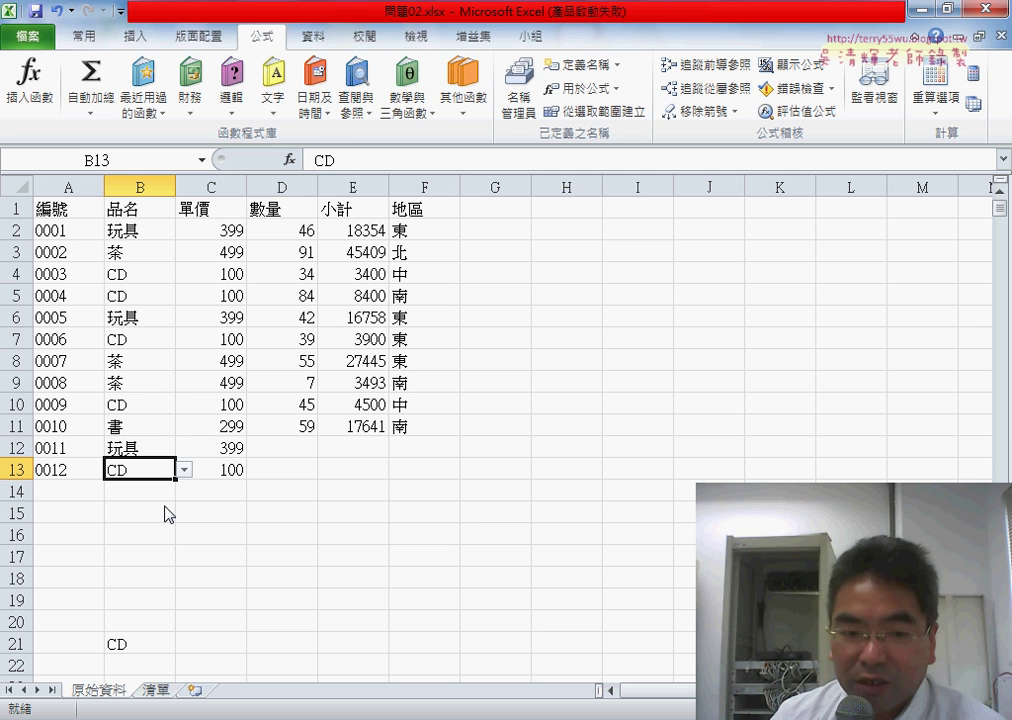
{"action": "left_click", "coordinate": [163, 492]}
{"action": "left_click", "coordinate": [184, 492]}
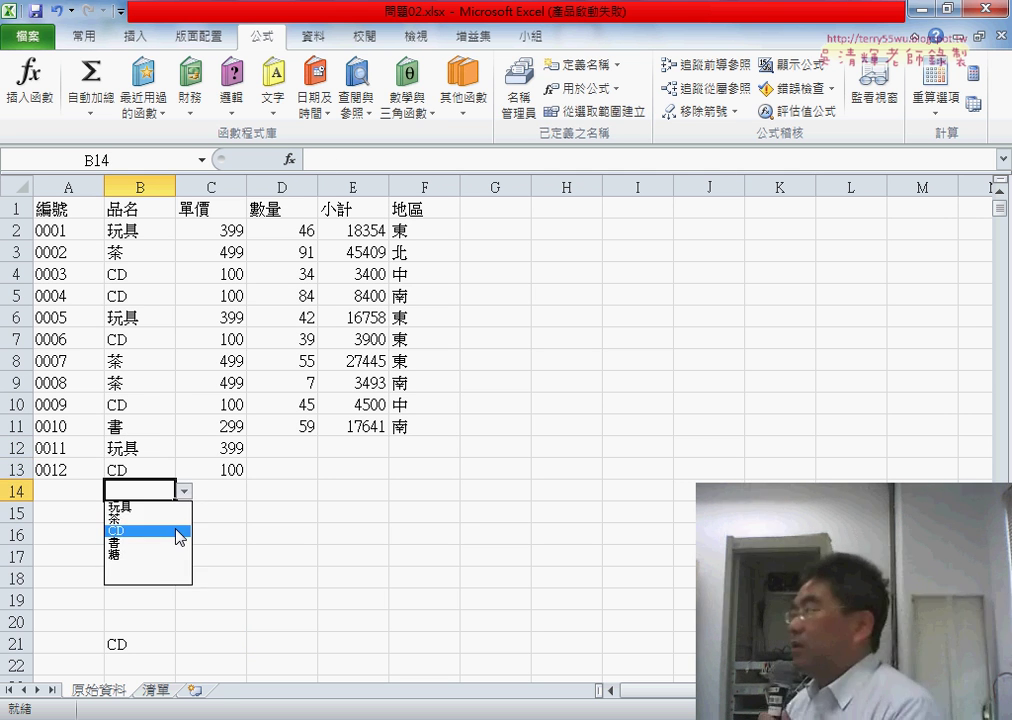
{"action": "left_click", "coordinate": [176, 527]}
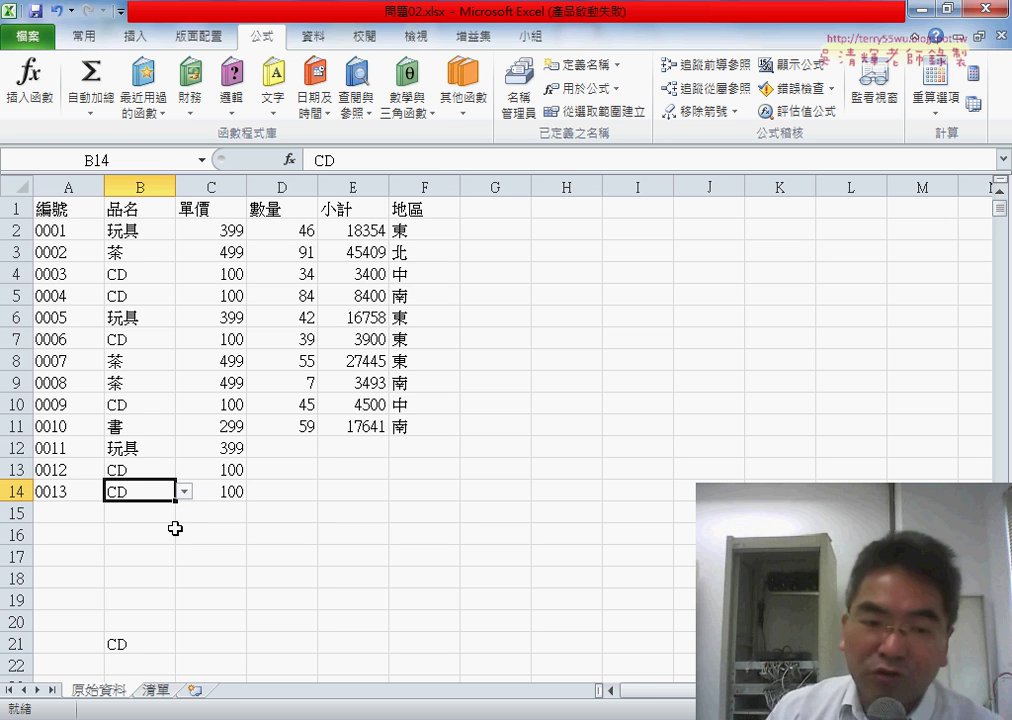
{"action": "left_click", "coordinate": [50, 452]}
{"action": "left_click", "coordinate": [220, 449]}
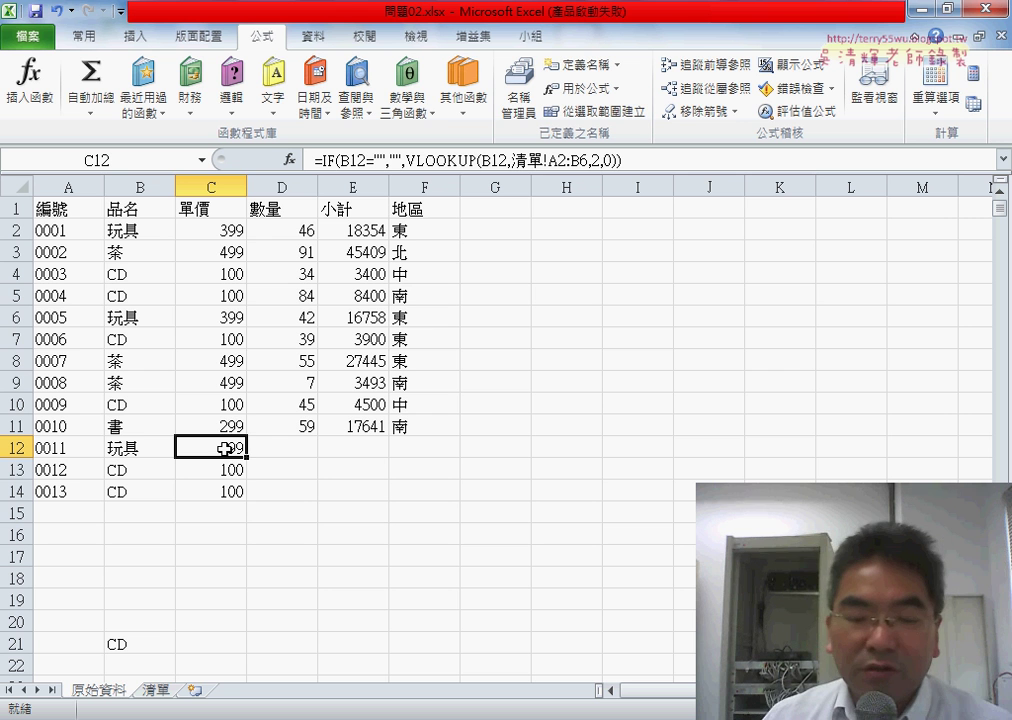
Step: Enter the quantity 50 in D12
{"action": "left_click", "coordinate": [296, 447]}
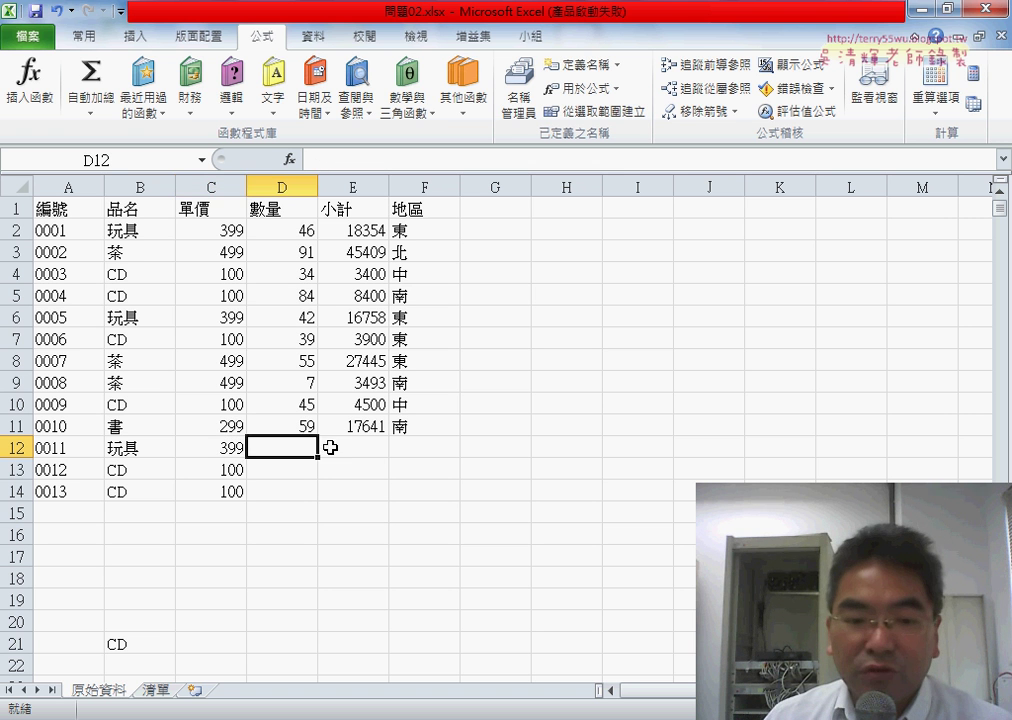
{"action": "left_click", "coordinate": [366, 448]}
{"action": "left_click", "coordinate": [283, 448]}
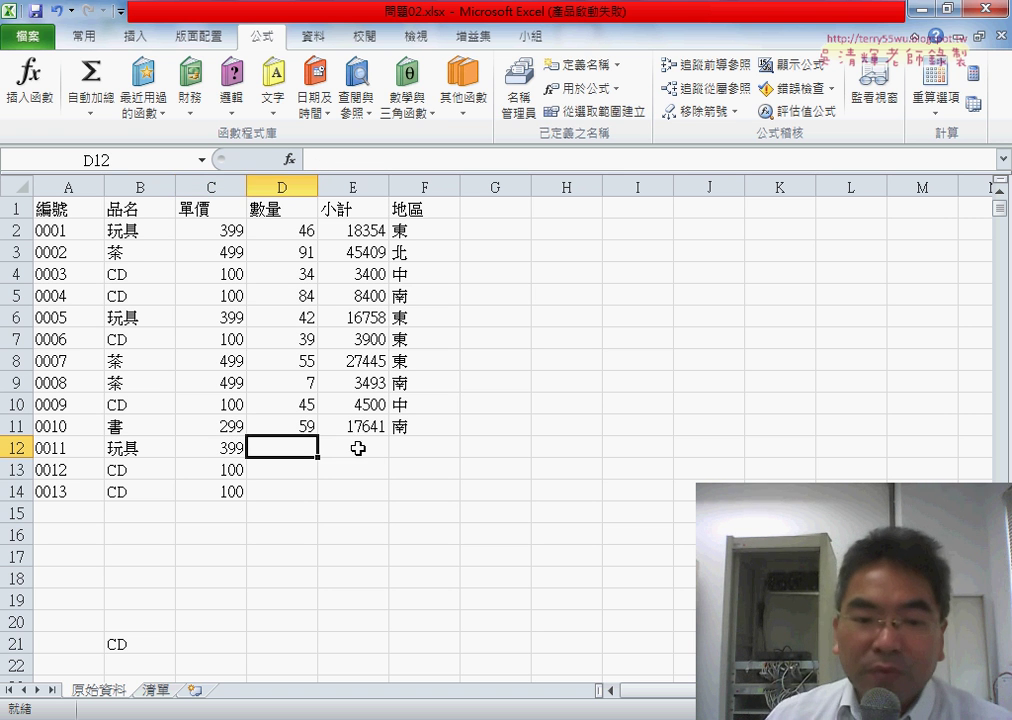
{"action": "left_click", "coordinate": [359, 448]}
{"action": "left_click", "coordinate": [292, 448]}
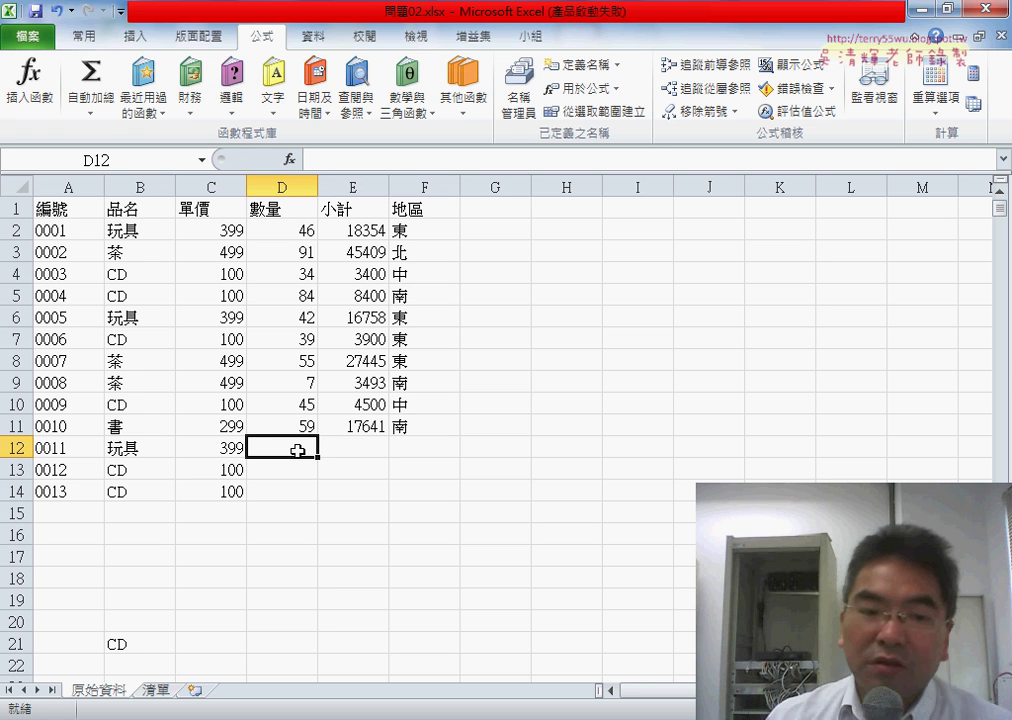
{"action": "type", "text": "50"}
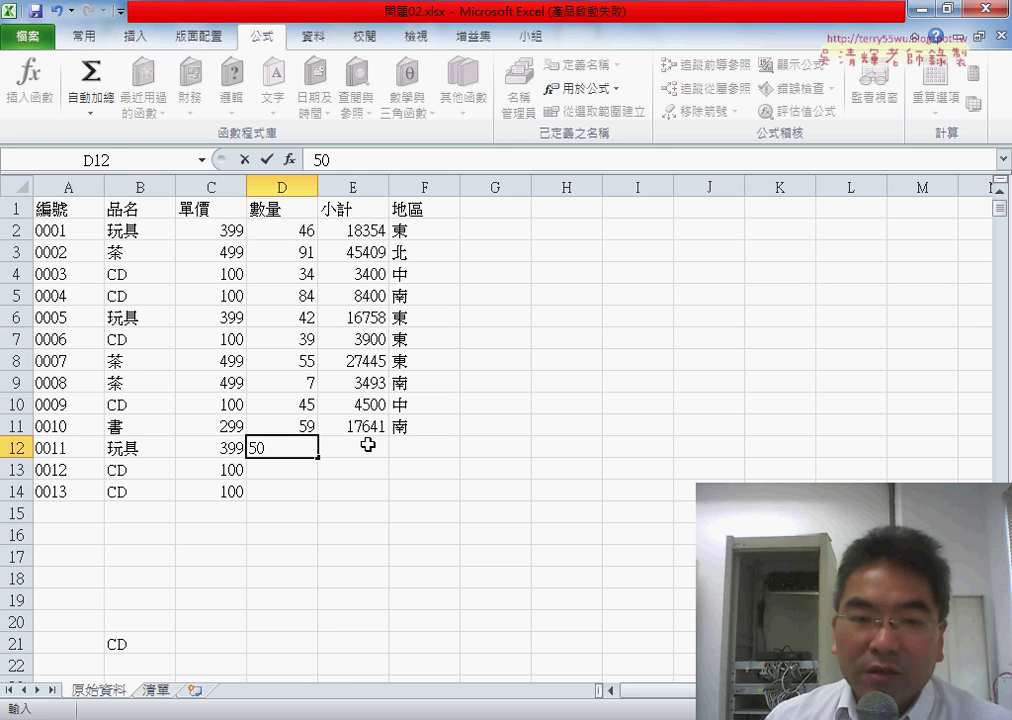
Step: Write =C12*D12 in E12, then cut that expression out of the formula bar
{"action": "left_click", "coordinate": [368, 446]}
{"action": "left_click", "coordinate": [361, 161]}
{"action": "type", "text": "="}
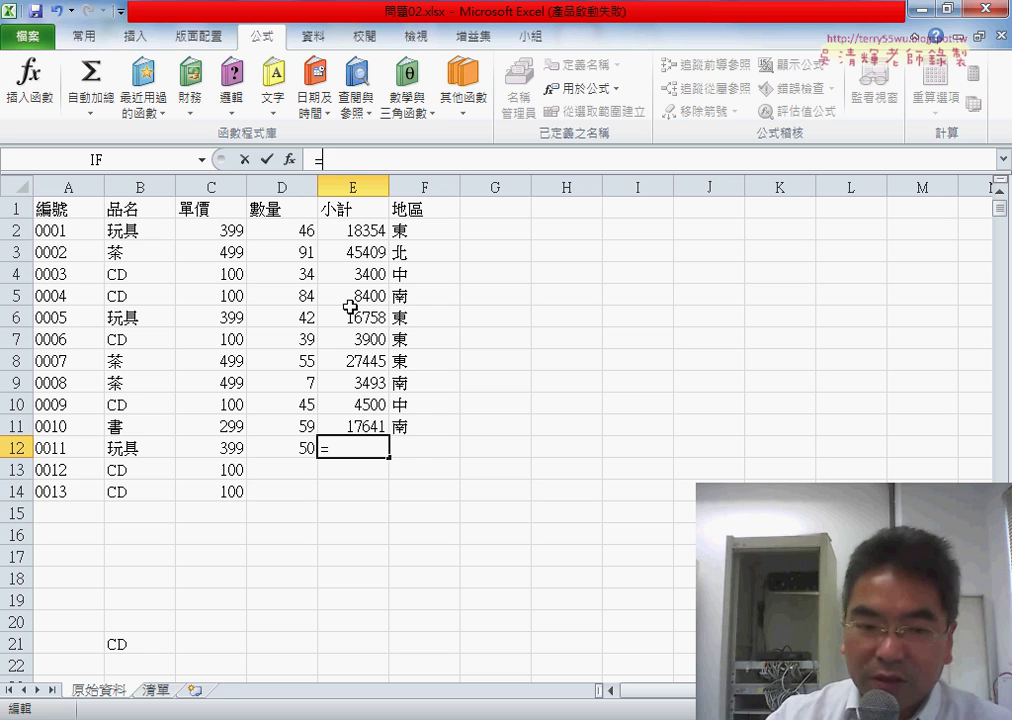
{"action": "left_click", "coordinate": [236, 449]}
{"action": "type", "text": "*"}
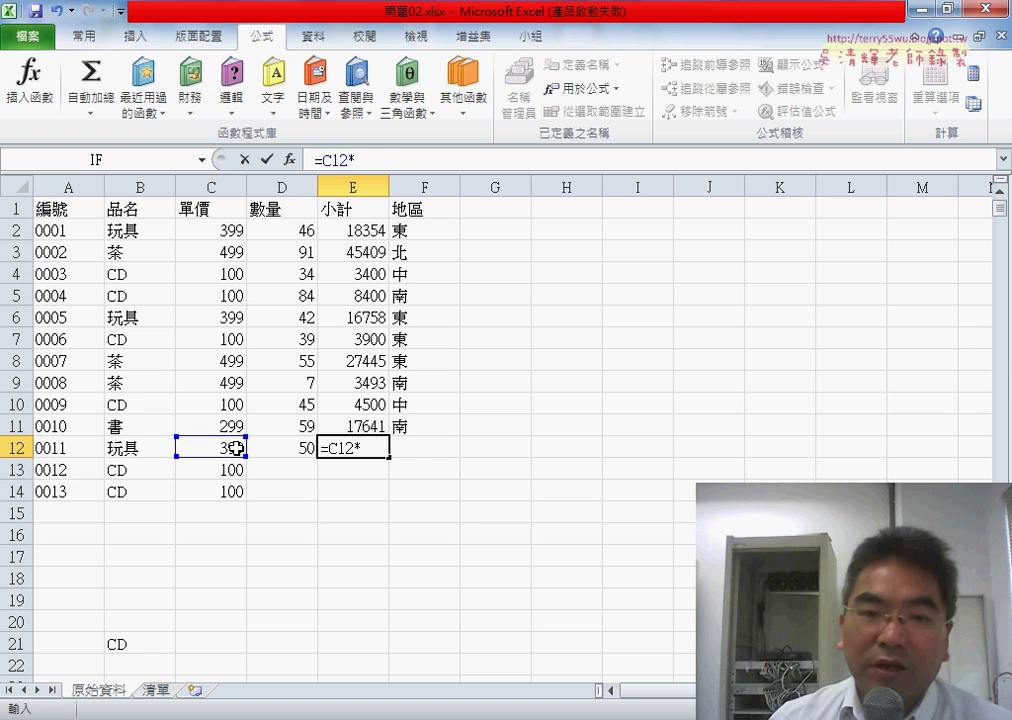
{"action": "left_click", "coordinate": [292, 449]}
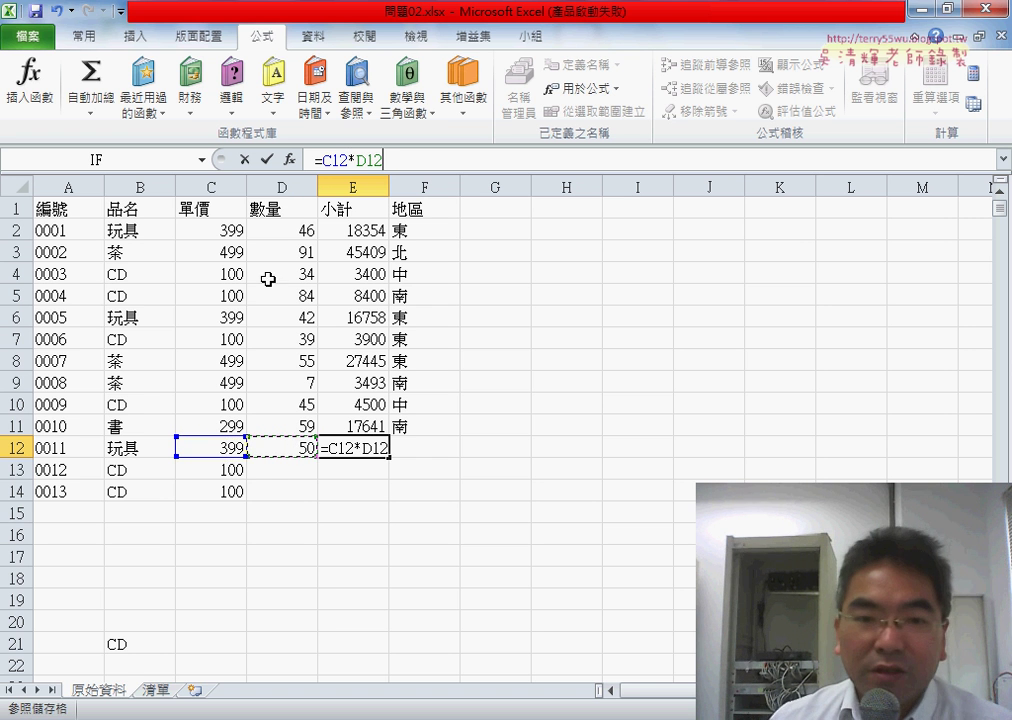
{"action": "left_click", "coordinate": [266, 160]}
{"action": "left_click_drag", "start_coordinate": [382, 160], "coordinate": [318, 161]}
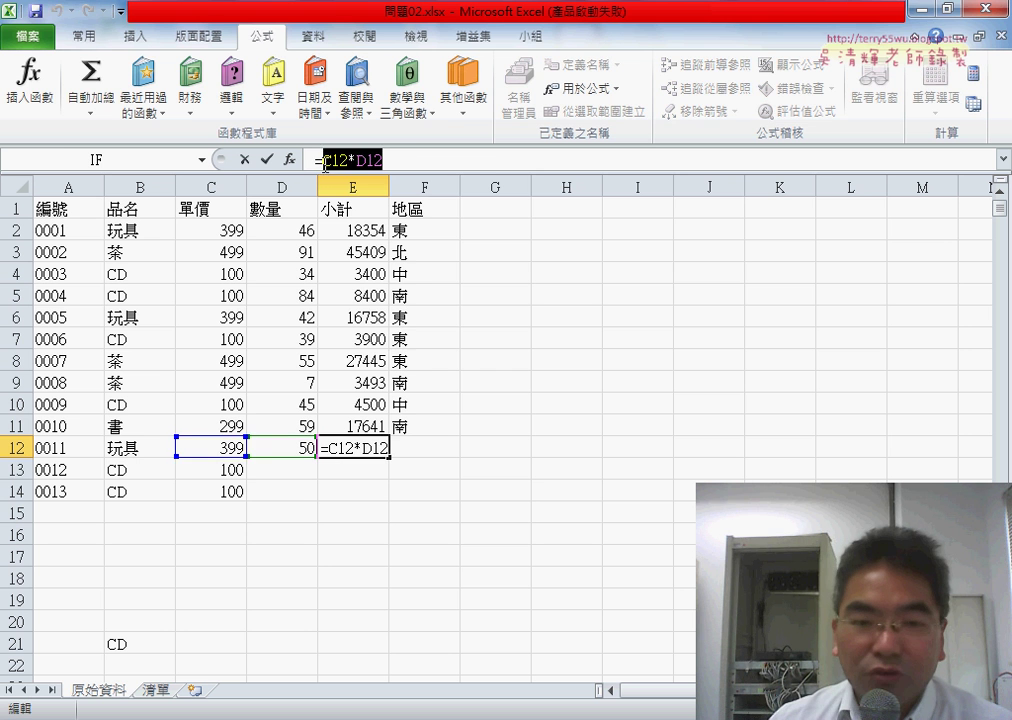
{"action": "right_click", "coordinate": [322, 163]}
{"action": "left_click", "coordinate": [384, 176]}
{"action": "left_click", "coordinate": [289, 159]}
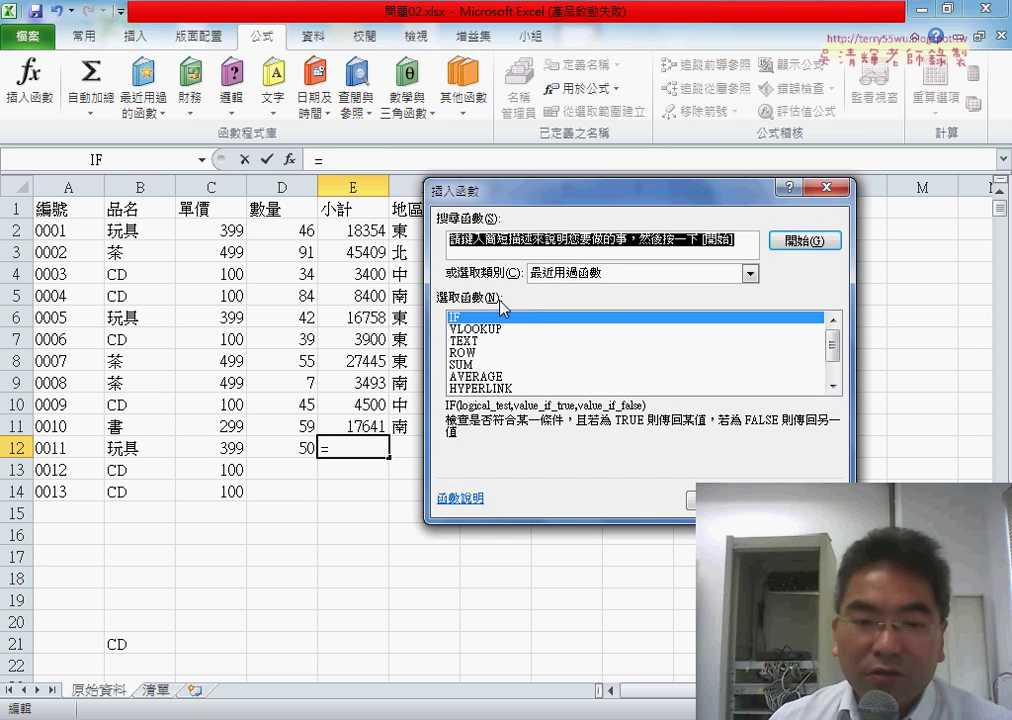
Step: Build IF with D12="", "", and C12*D12 so E12 shows 19950
{"action": "left_click", "coordinate": [720, 500]}
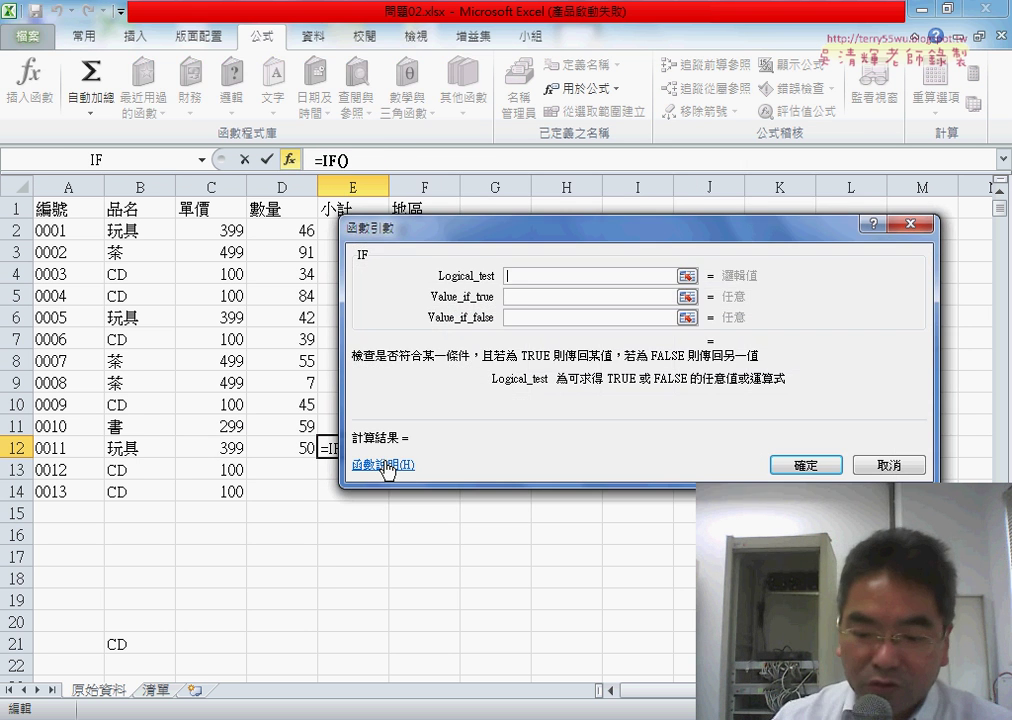
{"action": "left_click", "coordinate": [287, 447]}
{"action": "type", "text": "="}
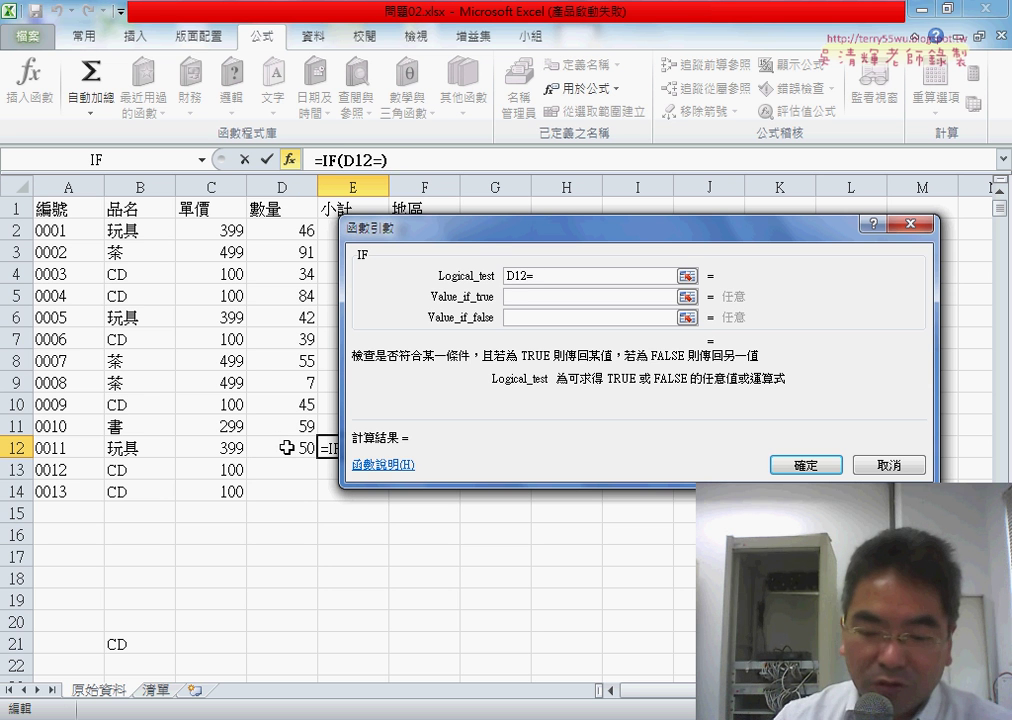
{"action": "key", "text": "Tab"}
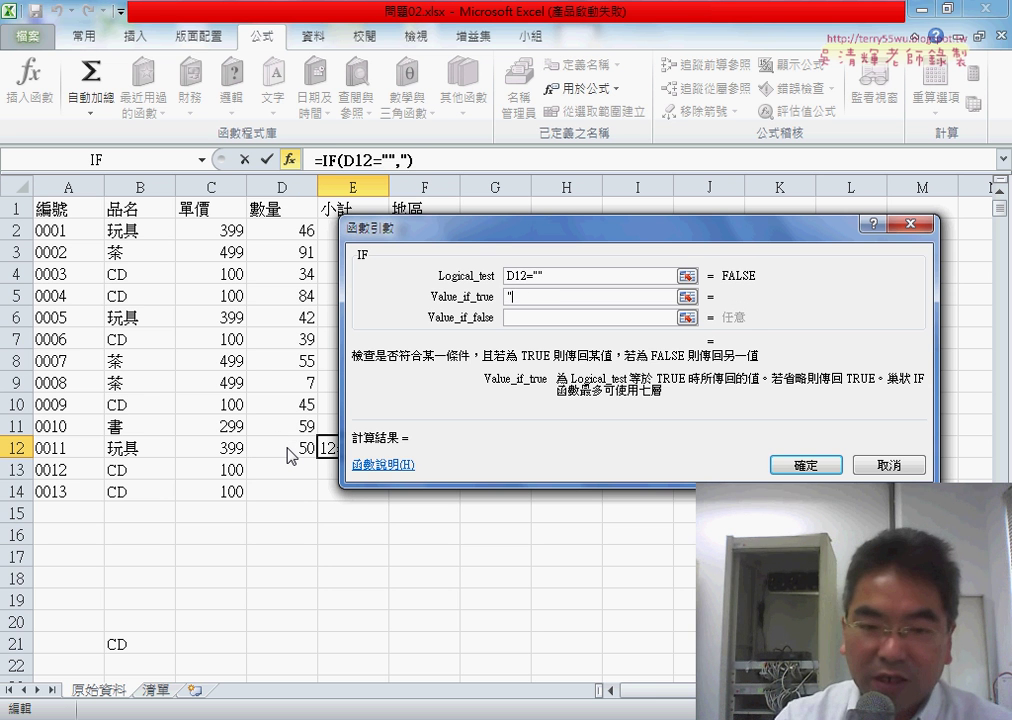
{"action": "type", "text": "\""}
{"action": "key", "text": "Tab"}
{"action": "type", "text": "C12*D12"}
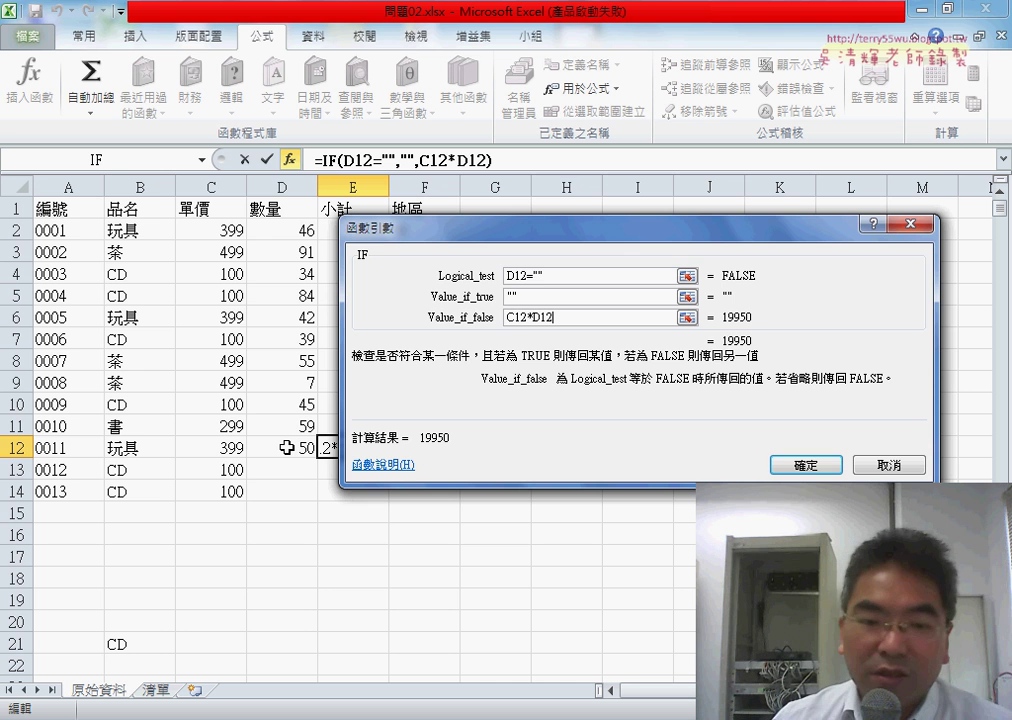
{"action": "left_click", "coordinate": [806, 472]}
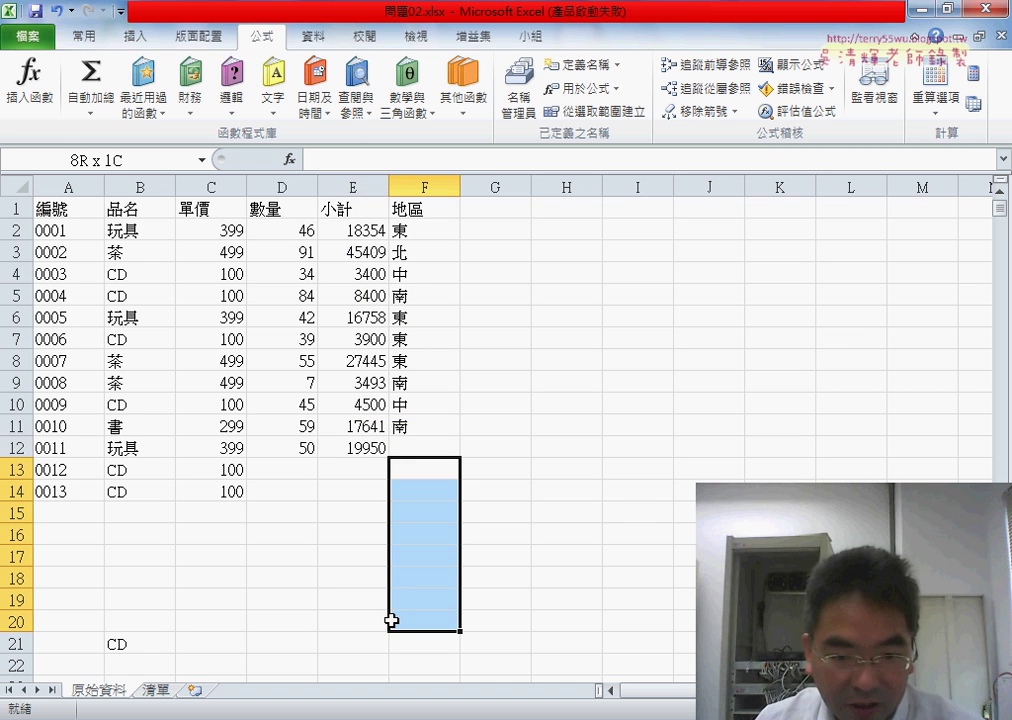
Step: Fill the 小計 formula down to E20 and enter quantities 20 and 30 in D13 and D14
{"action": "mouse_move", "coordinate": [389, 461]}
{"action": "left_mouse_down"}
{"action": "mouse_move", "coordinate": [384, 450]}
{"action": "mouse_move", "coordinate": [367, 637]}
{"action": "left_mouse_up"}
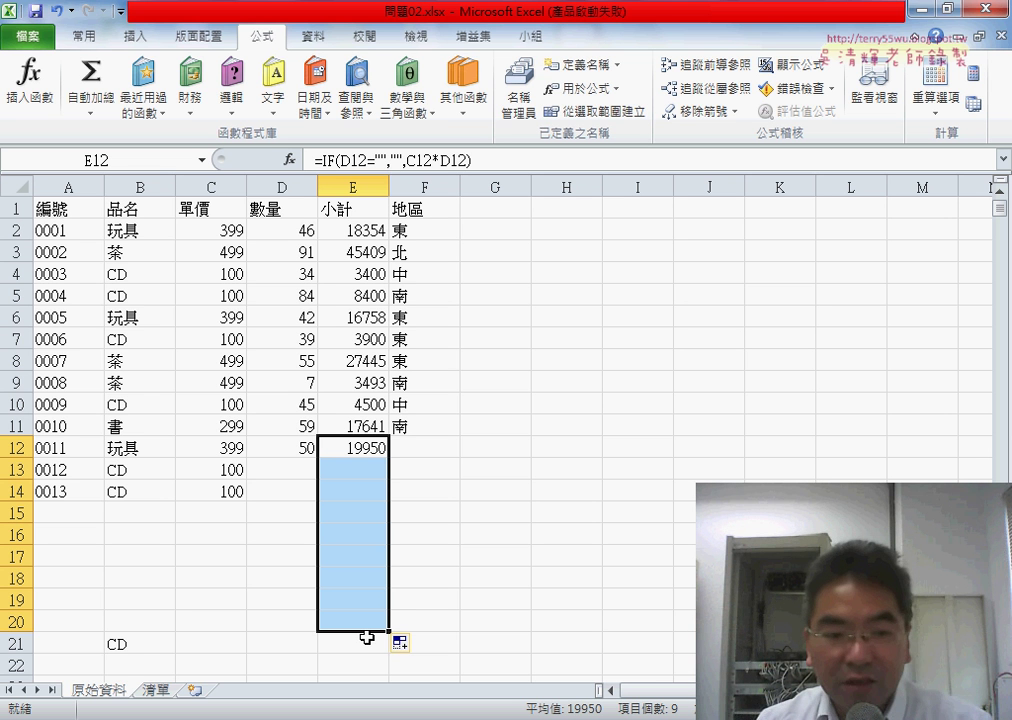
{"action": "left_click", "coordinate": [299, 466]}
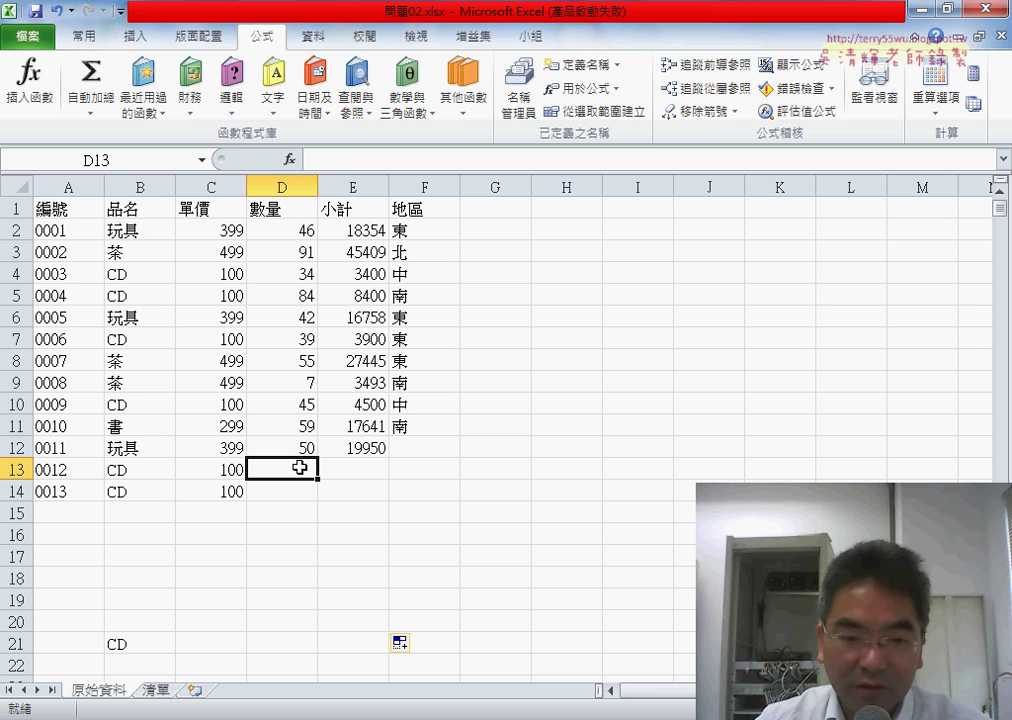
{"action": "type", "text": "20"}
{"action": "key", "text": "Return"}
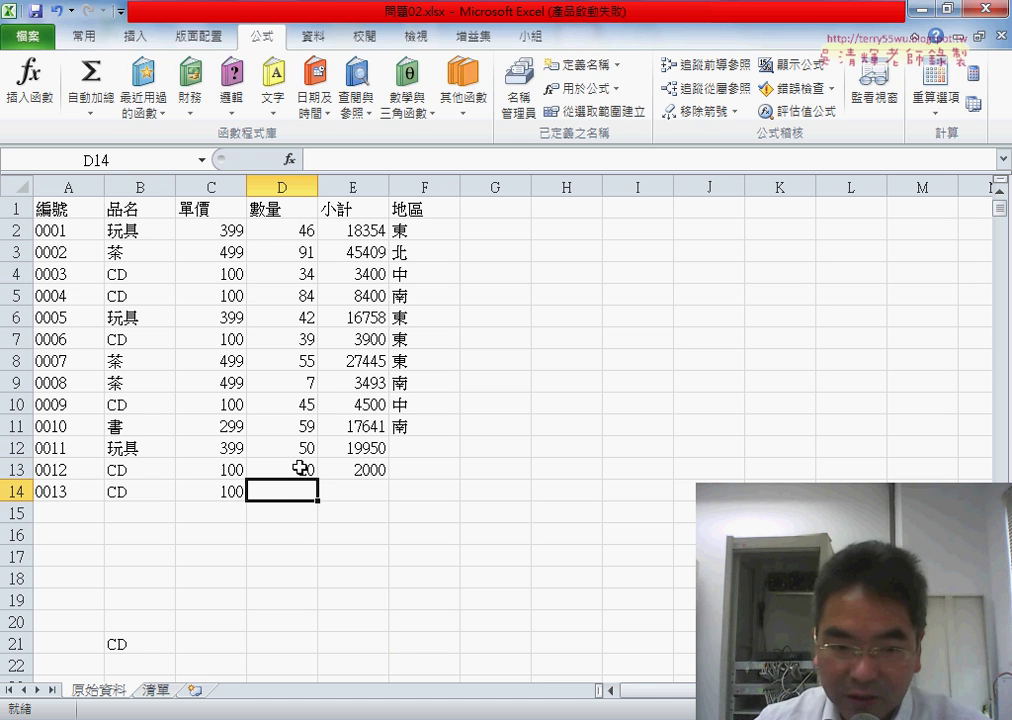
{"action": "type", "text": "30"}
{"action": "key", "text": "Return"}
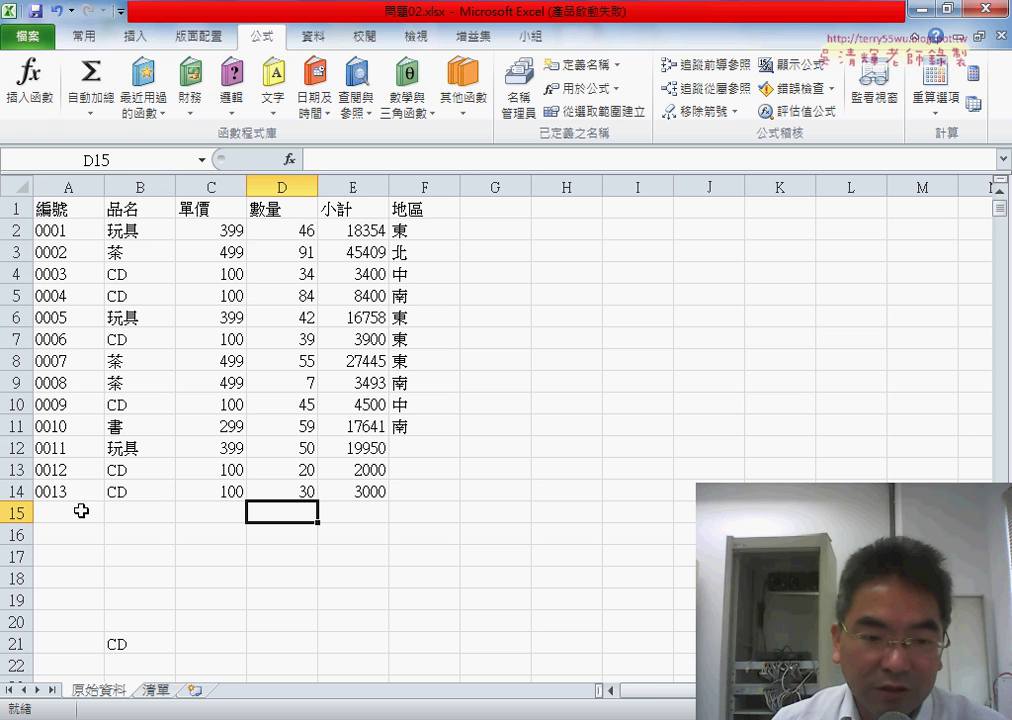
Step: Pick 茶 as row 15's product
{"action": "left_click", "coordinate": [122, 514]}
{"action": "left_click", "coordinate": [184, 513]}
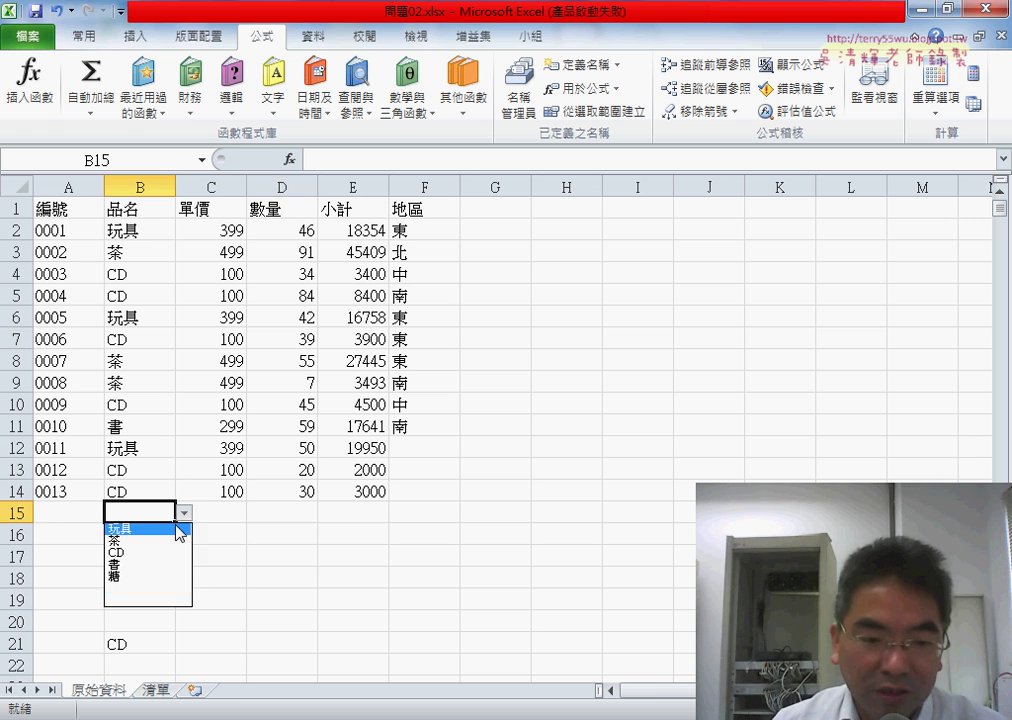
{"action": "left_click", "coordinate": [167, 542]}
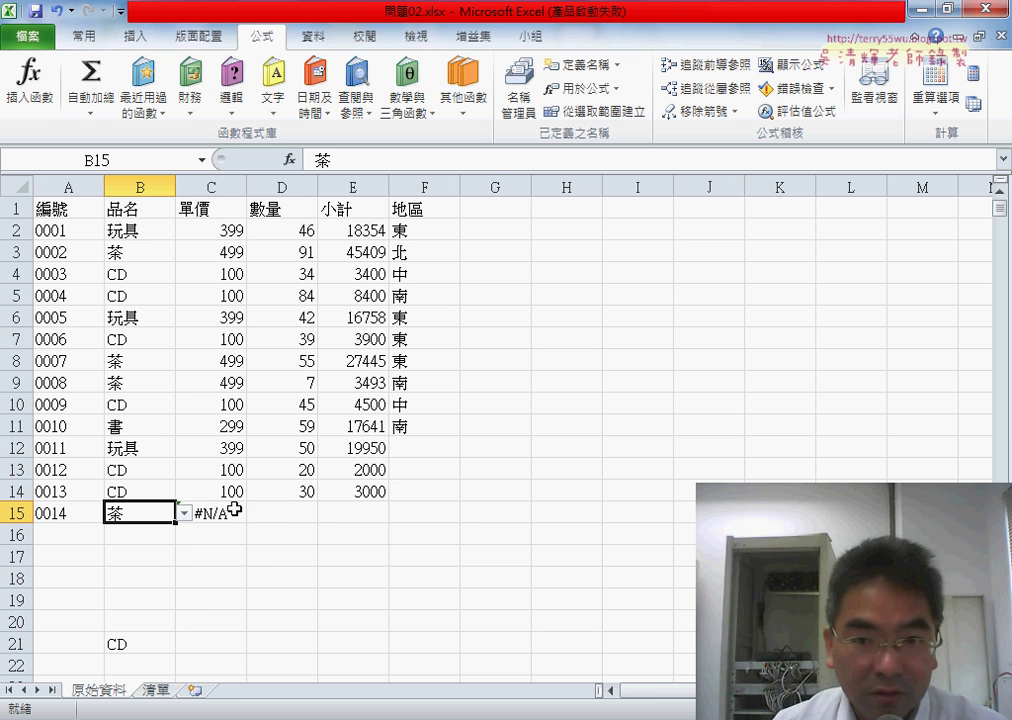
Step: Make C12's lookup range absolute as 清單!$A$2:$B$6 with F4
{"action": "left_click", "coordinate": [230, 511]}
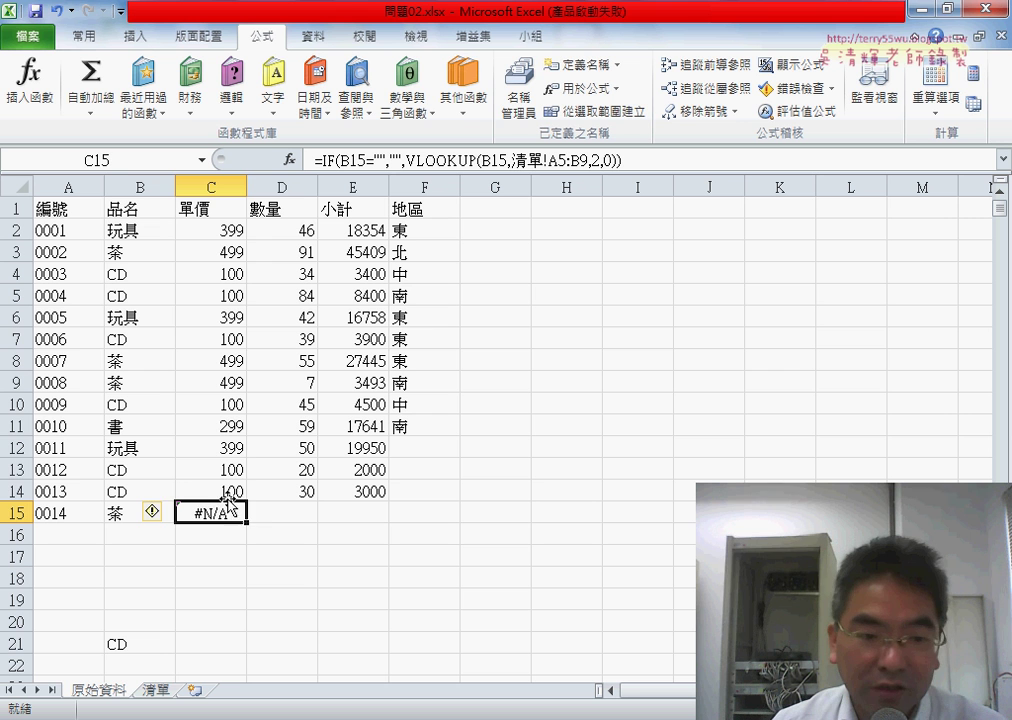
{"action": "left_click", "coordinate": [230, 492]}
{"action": "left_click", "coordinate": [230, 470]}
{"action": "left_click", "coordinate": [230, 449]}
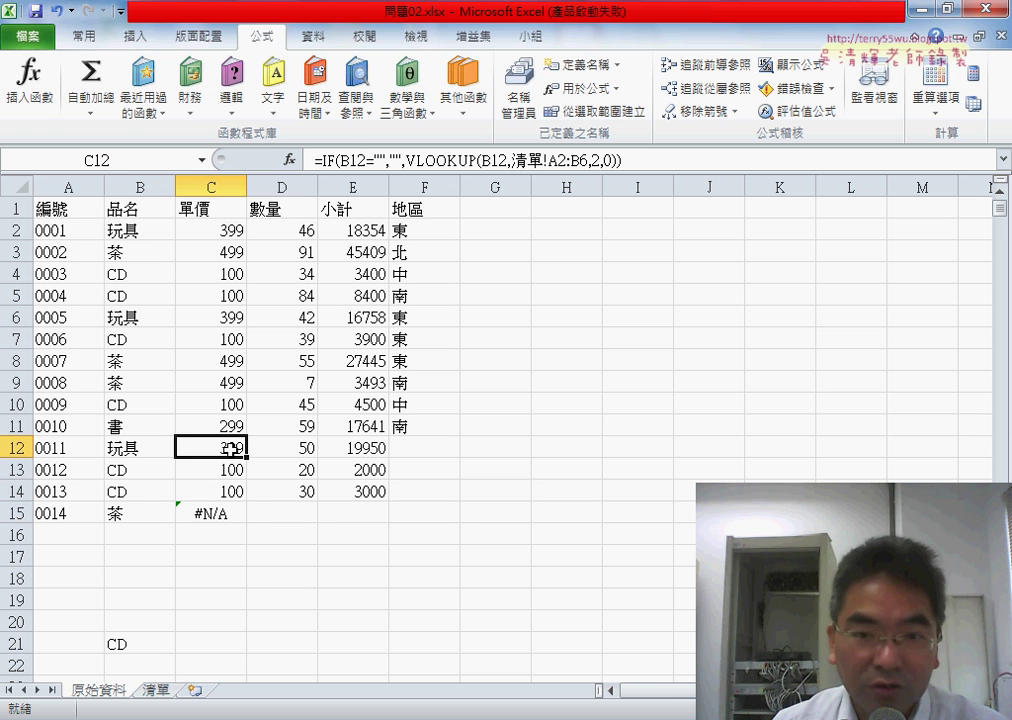
{"action": "left_click", "coordinate": [231, 424]}
{"action": "left_click", "coordinate": [228, 448]}
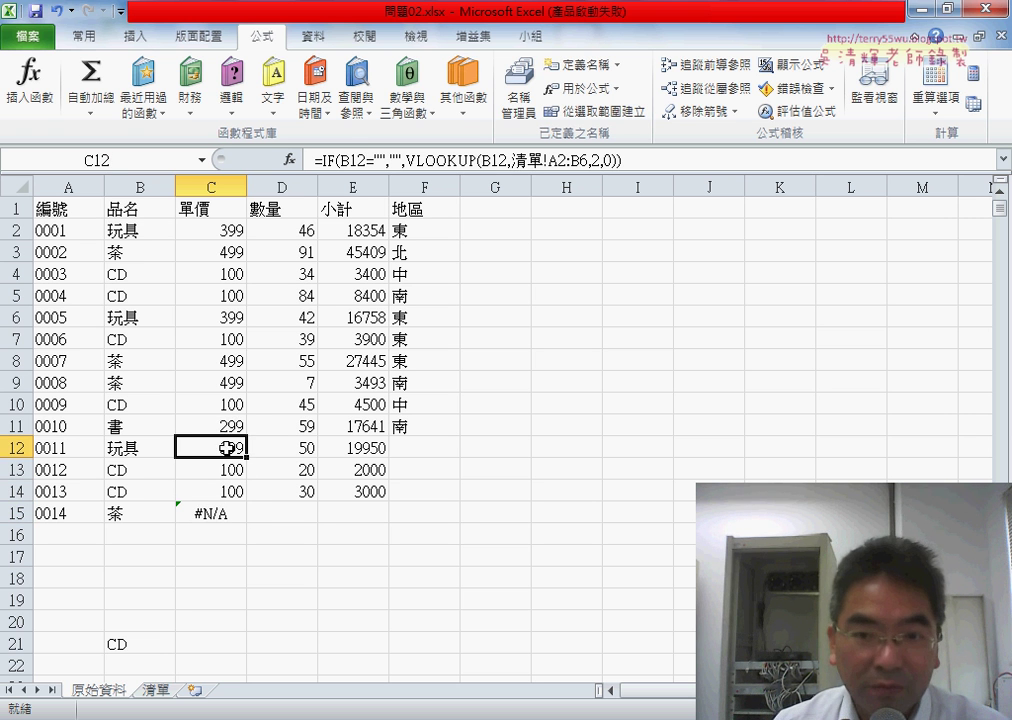
{"action": "left_click_drag", "start_coordinate": [548, 160], "coordinate": [588, 161]}
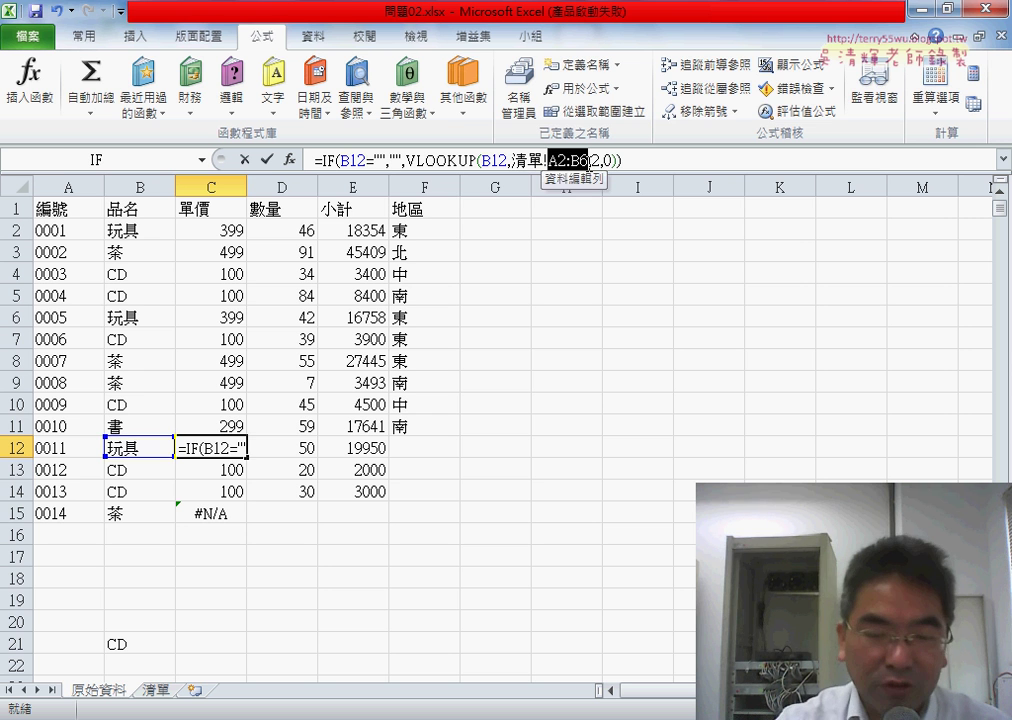
{"action": "key", "text": "F4"}
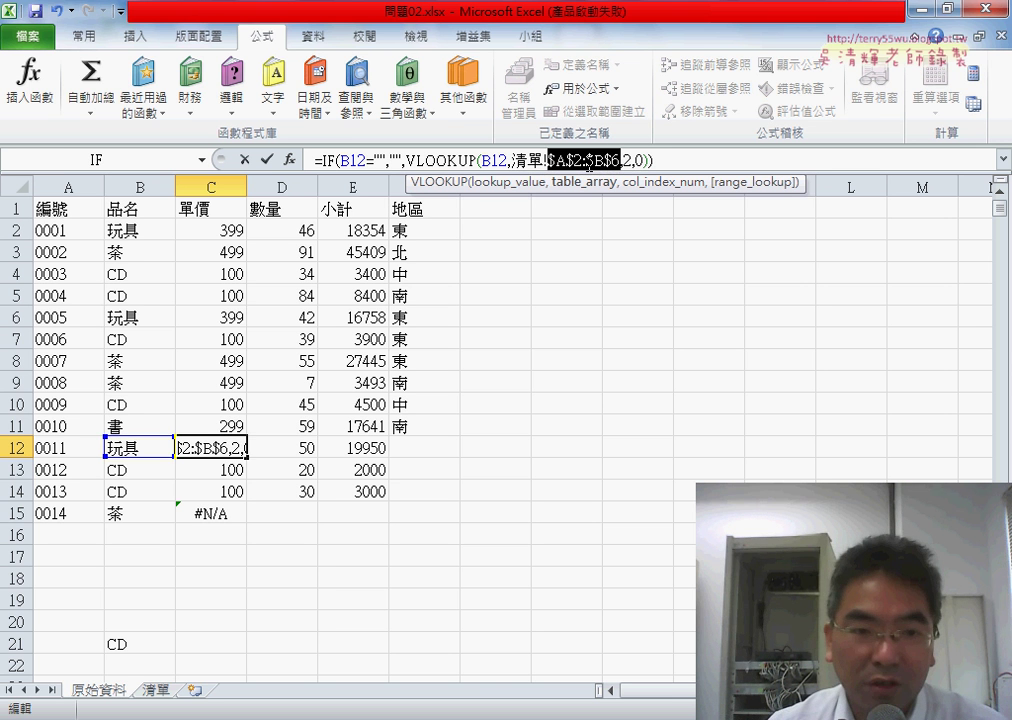
{"action": "left_click", "coordinate": [266, 159]}
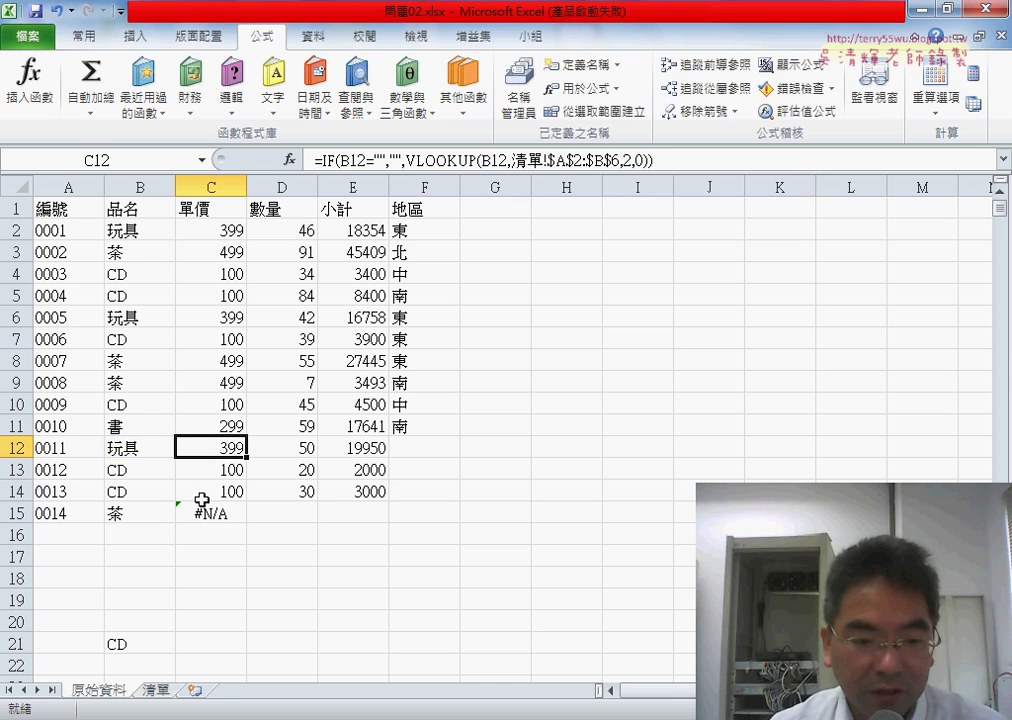
Step: Fill the absolute 單價 lookup down to C20 and set row 15's product to 玩具
{"action": "left_click_drag", "start_coordinate": [248, 457], "coordinate": [245, 621]}
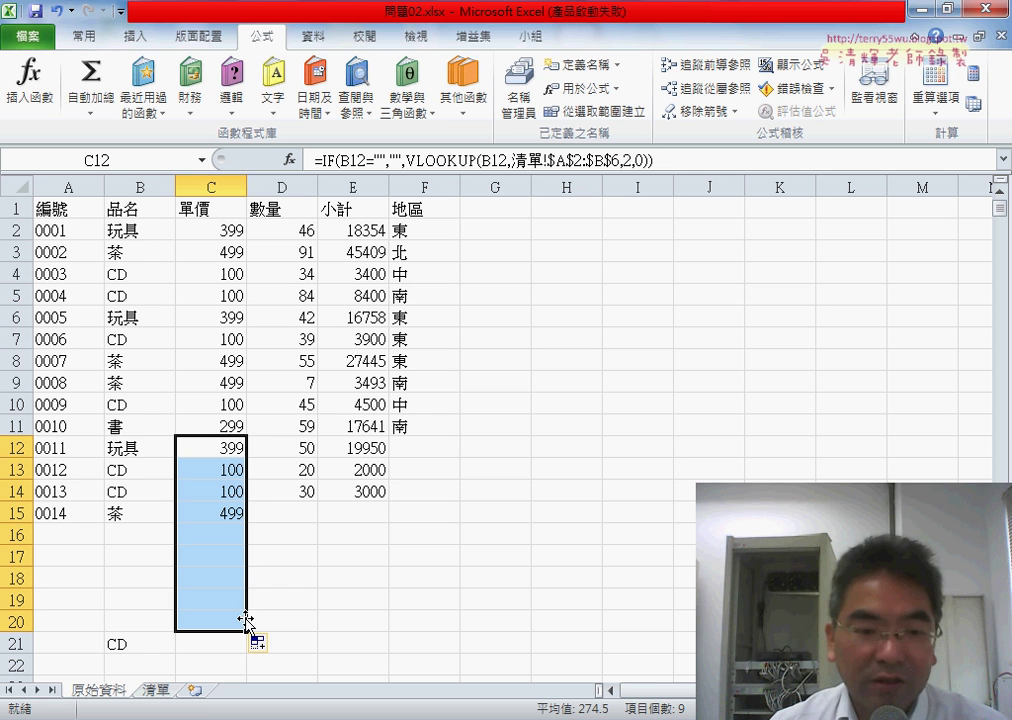
{"action": "left_click", "coordinate": [158, 513]}
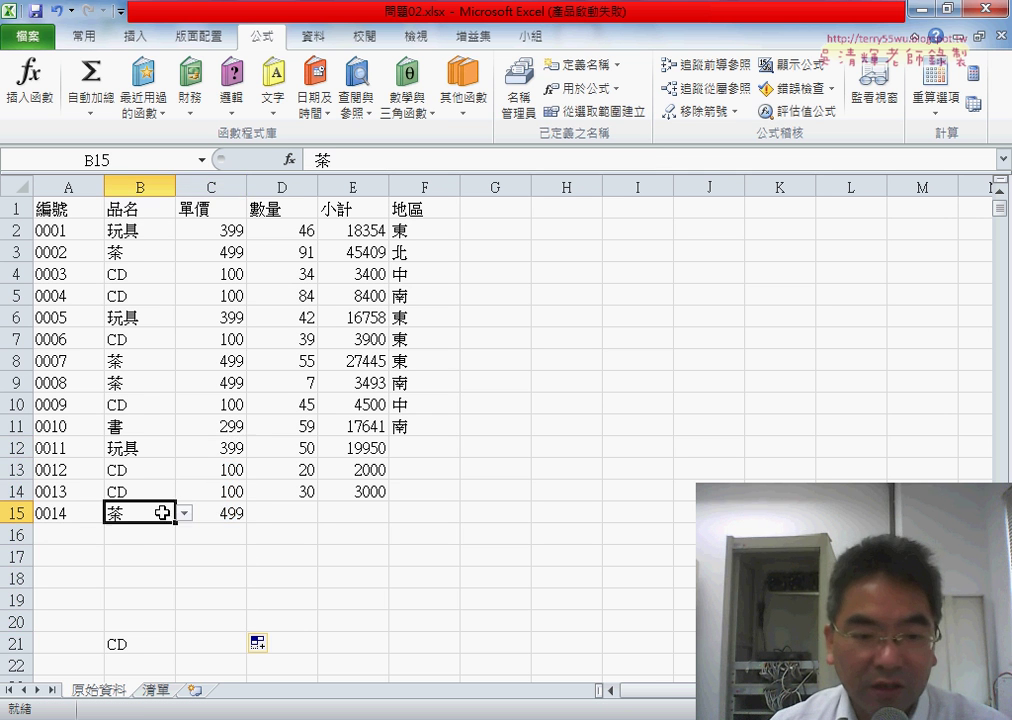
{"action": "left_click", "coordinate": [185, 513]}
{"action": "left_click", "coordinate": [164, 529]}
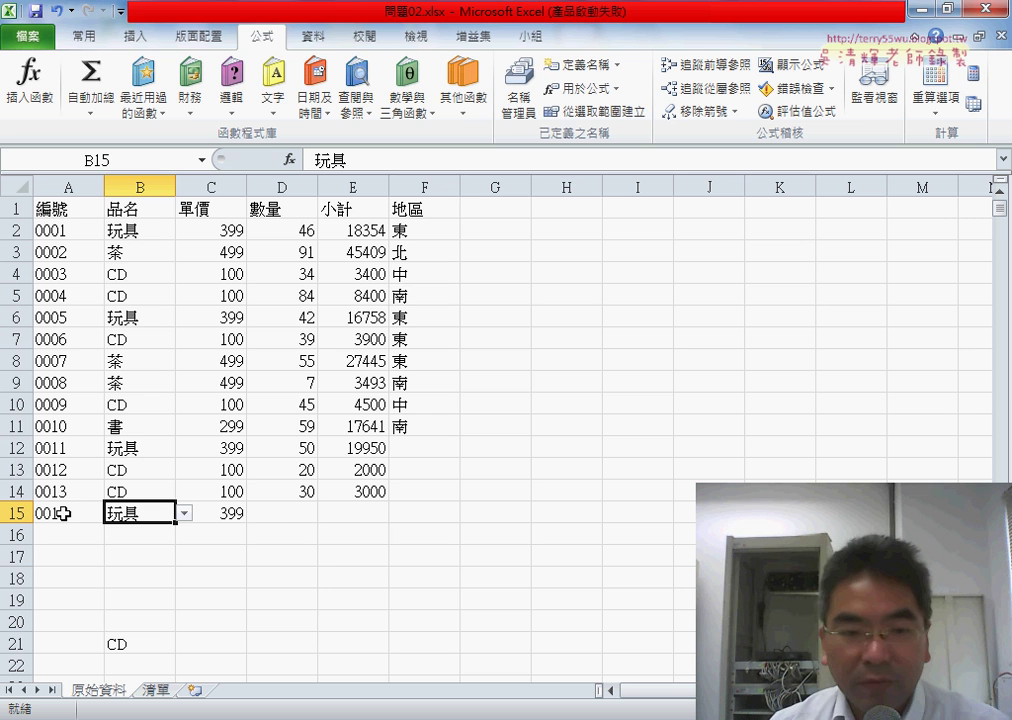
Step: Enter quantity 20 in D15 and check E15's subtotal formula showing 7980
{"action": "left_click", "coordinate": [283, 511]}
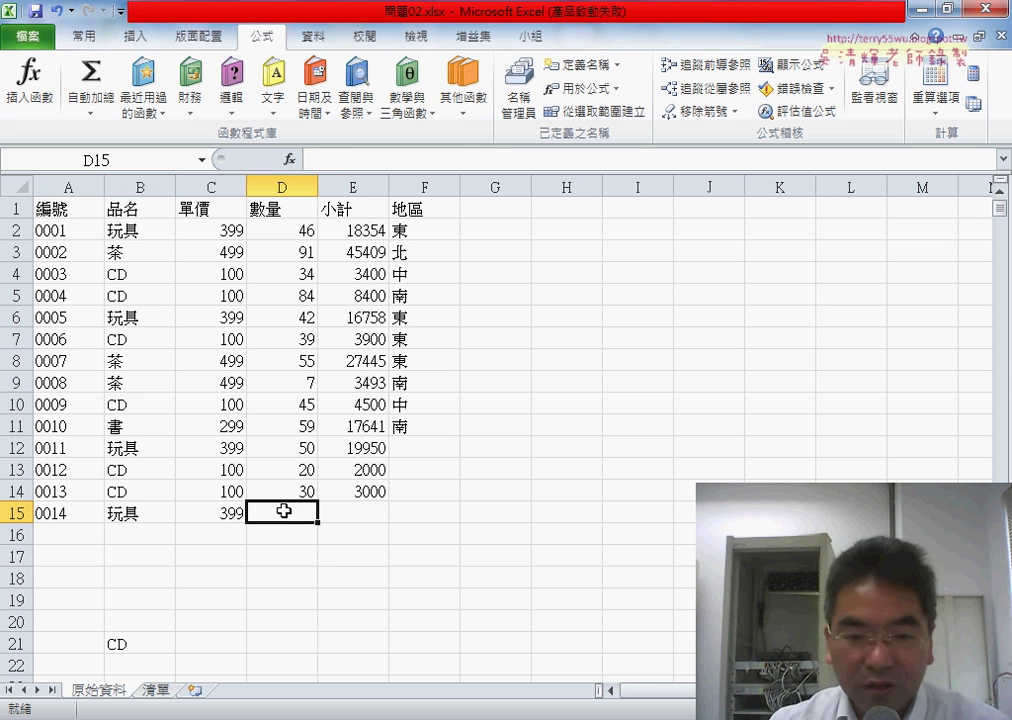
{"action": "type", "text": "20"}
{"action": "key", "text": "Return"}
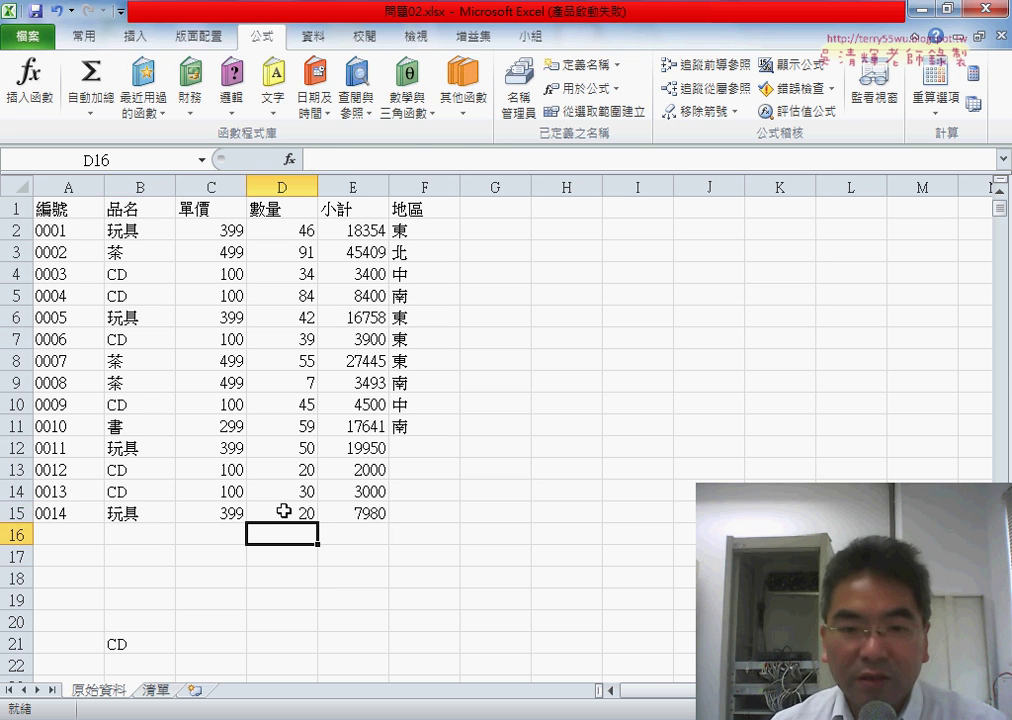
{"action": "left_click", "coordinate": [354, 513]}
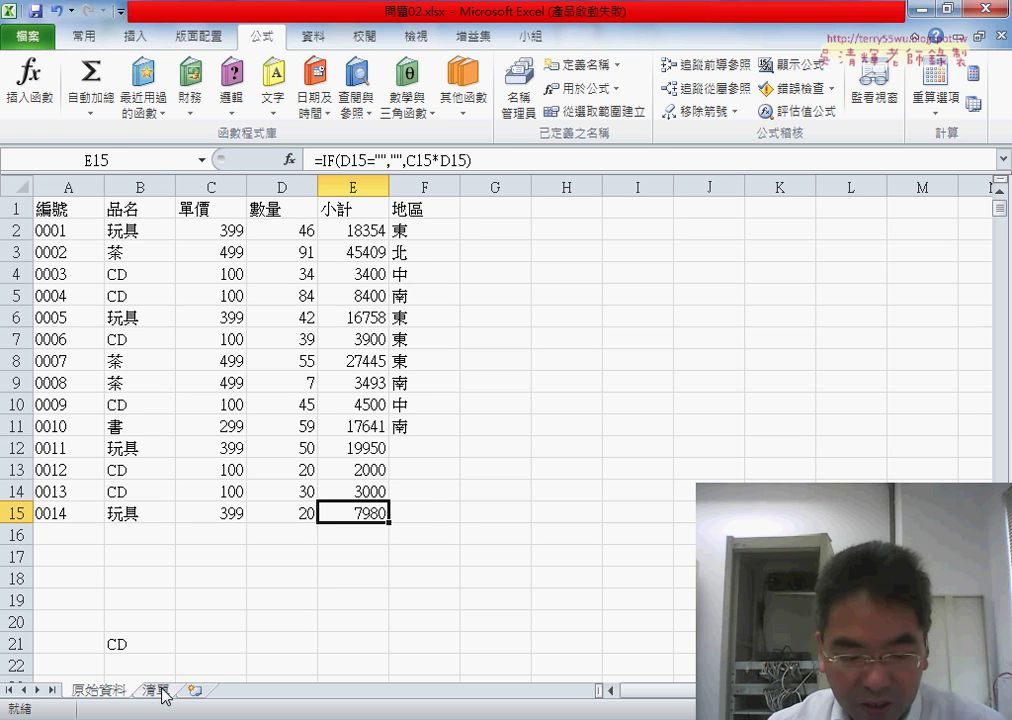
Step: Give F2 down to the end of the 地區 column a List validation whose source is the named range 地區
{"action": "left_click", "coordinate": [421, 227]}
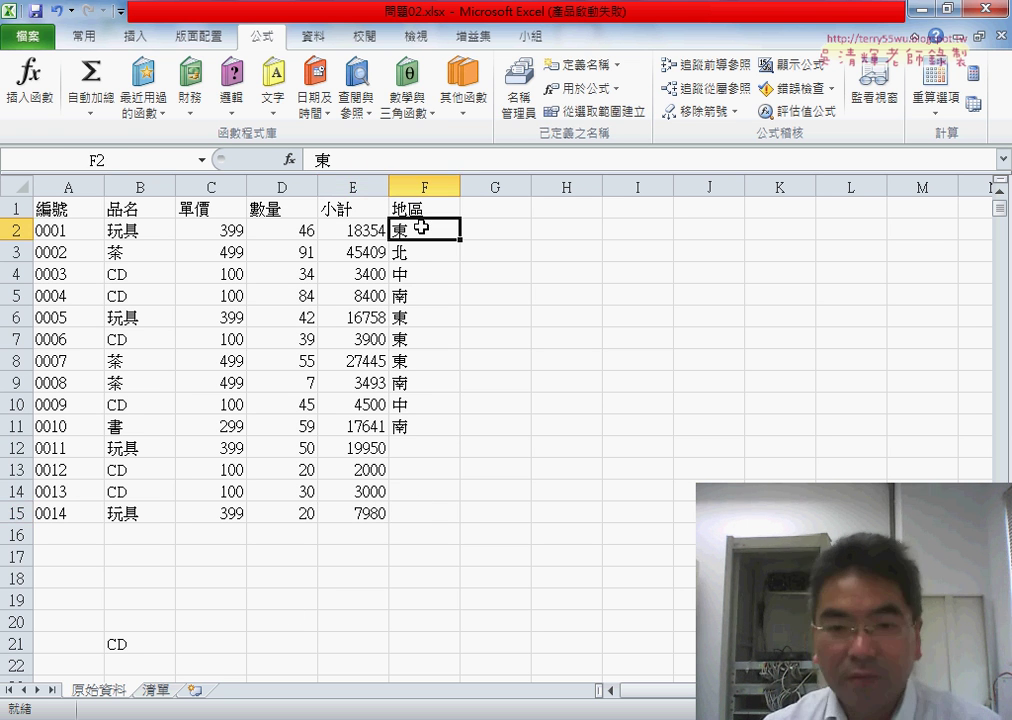
{"action": "key", "text": "ctrl+shift+Down"}
{"action": "key", "text": "ctrl+shift+Down"}
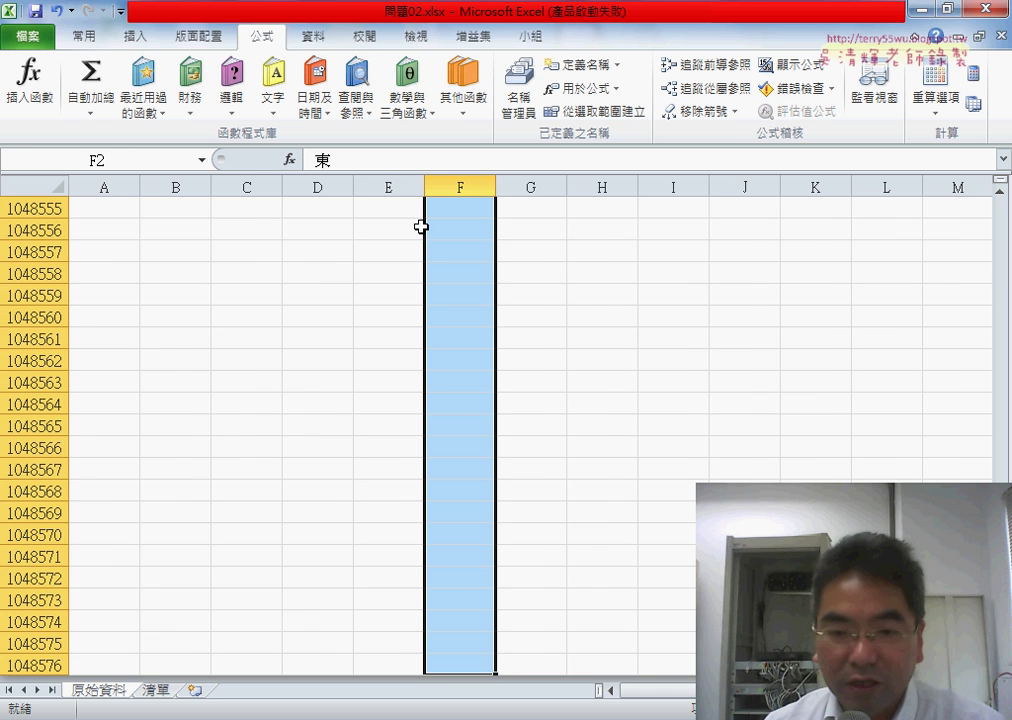
{"action": "key", "text": "ctrl+BackSpace"}
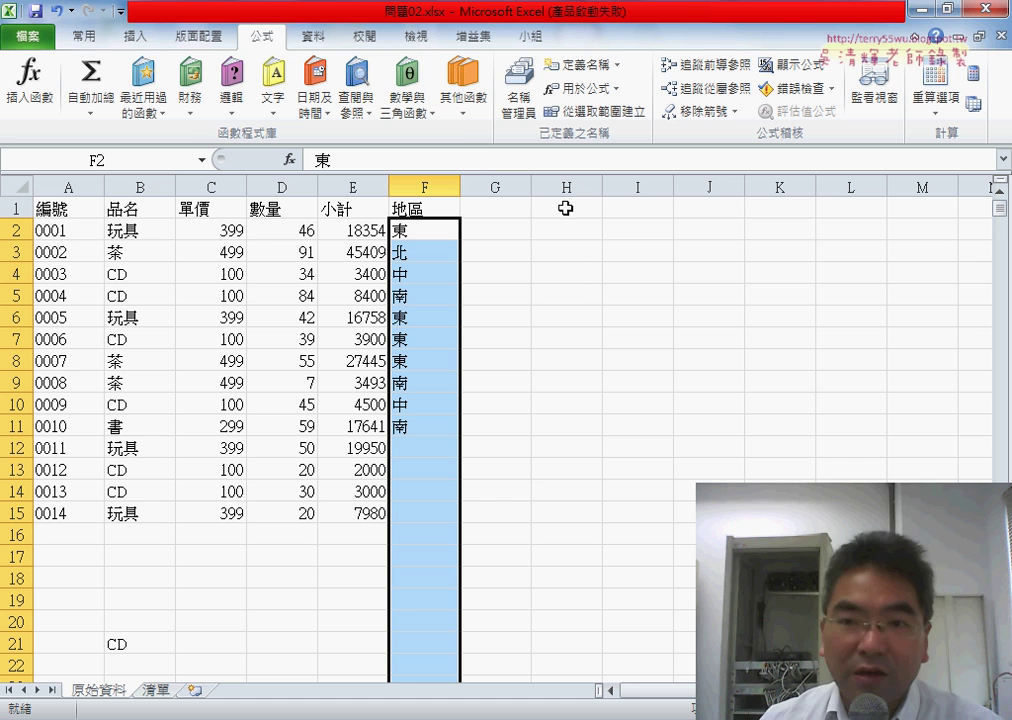
{"action": "left_click", "coordinate": [315, 36]}
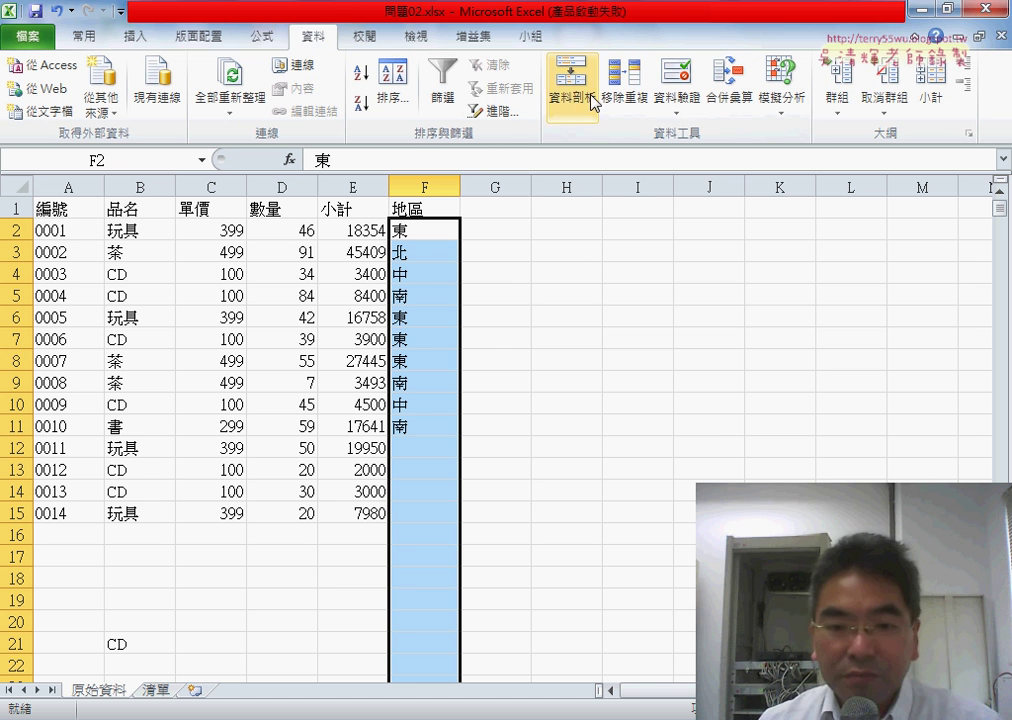
{"action": "left_click", "coordinate": [676, 80]}
{"action": "left_click", "coordinate": [552, 308]}
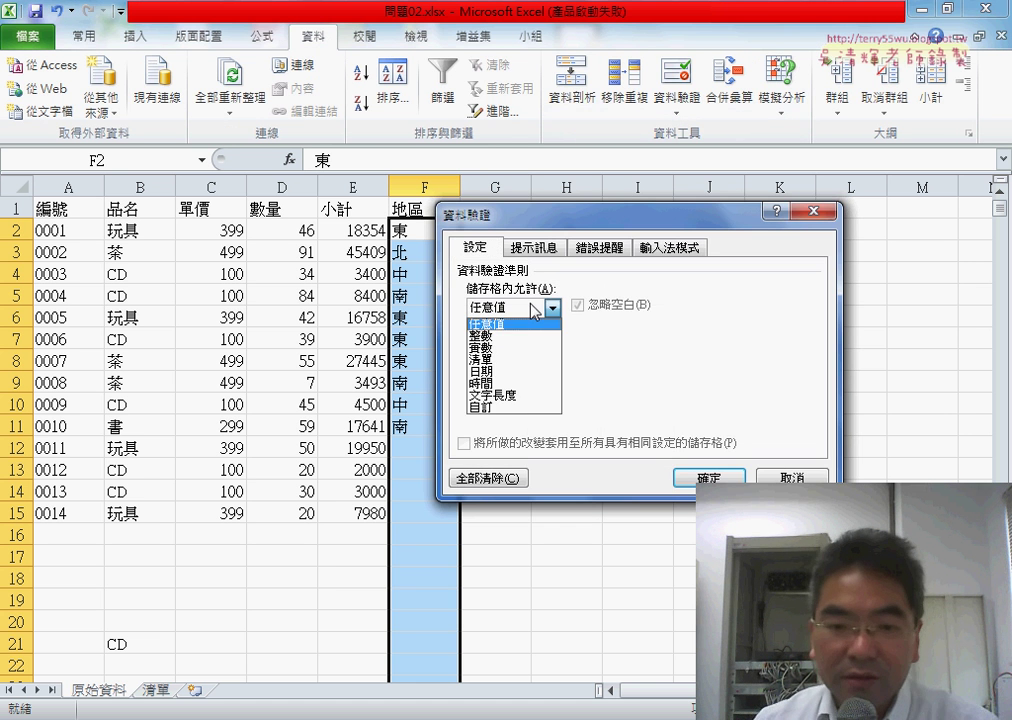
{"action": "left_click", "coordinate": [509, 359]}
{"action": "left_click", "coordinate": [505, 383]}
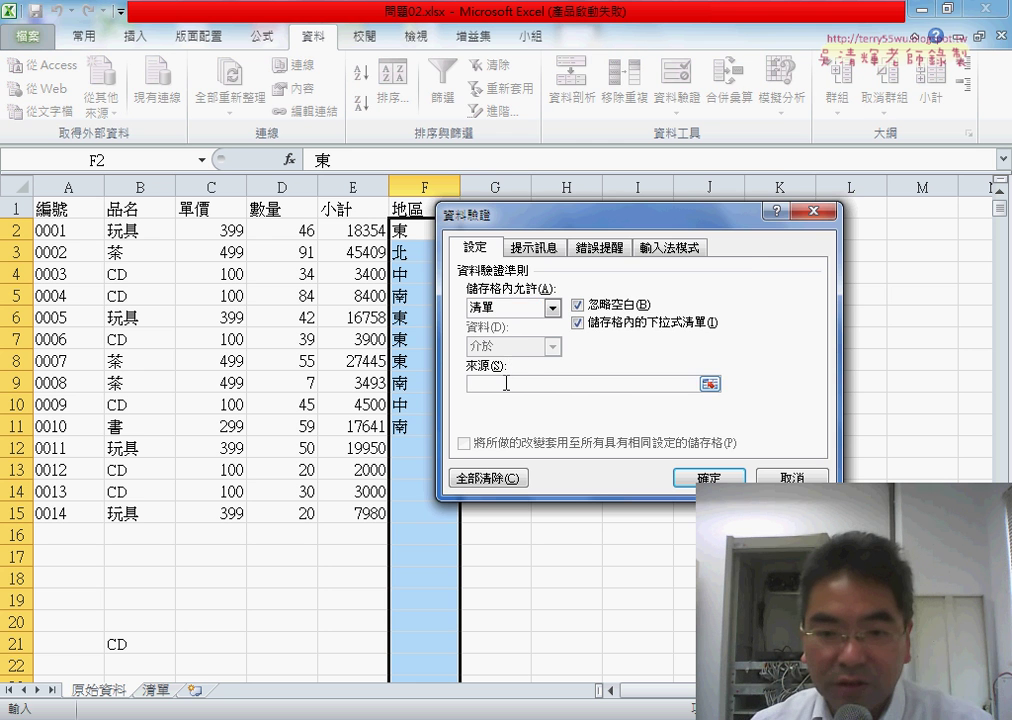
{"action": "key", "text": "F3"}
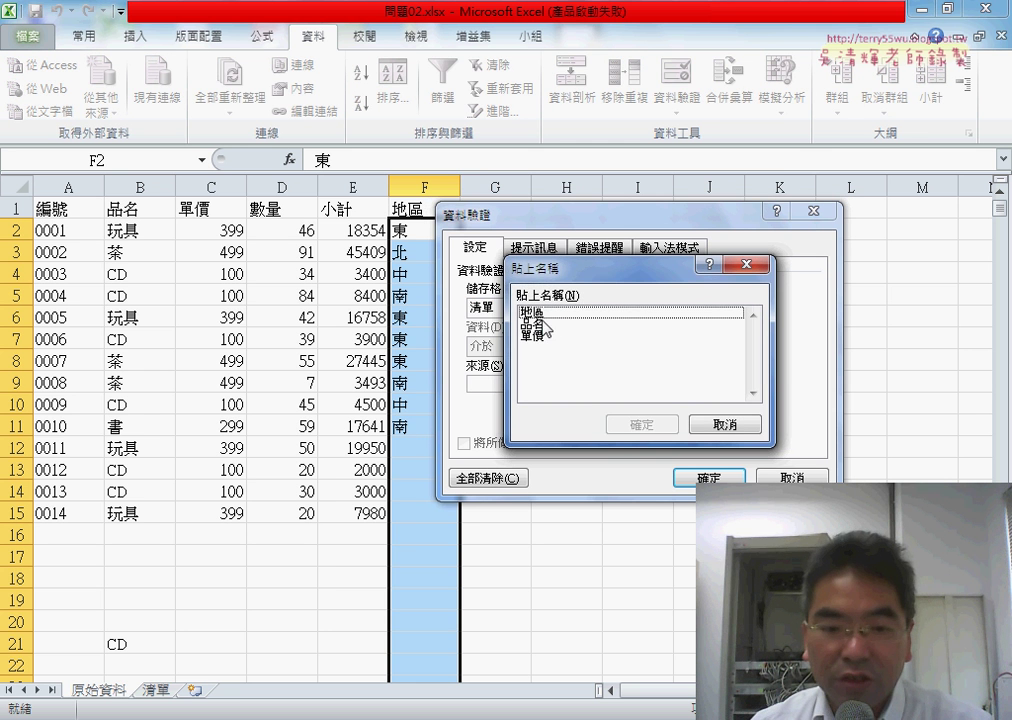
{"action": "double_click", "coordinate": [535, 313]}
Step: Apply the validation, then pick regions 北, 北, 中, 中 for F12 through F15
{"action": "left_click", "coordinate": [686, 477]}
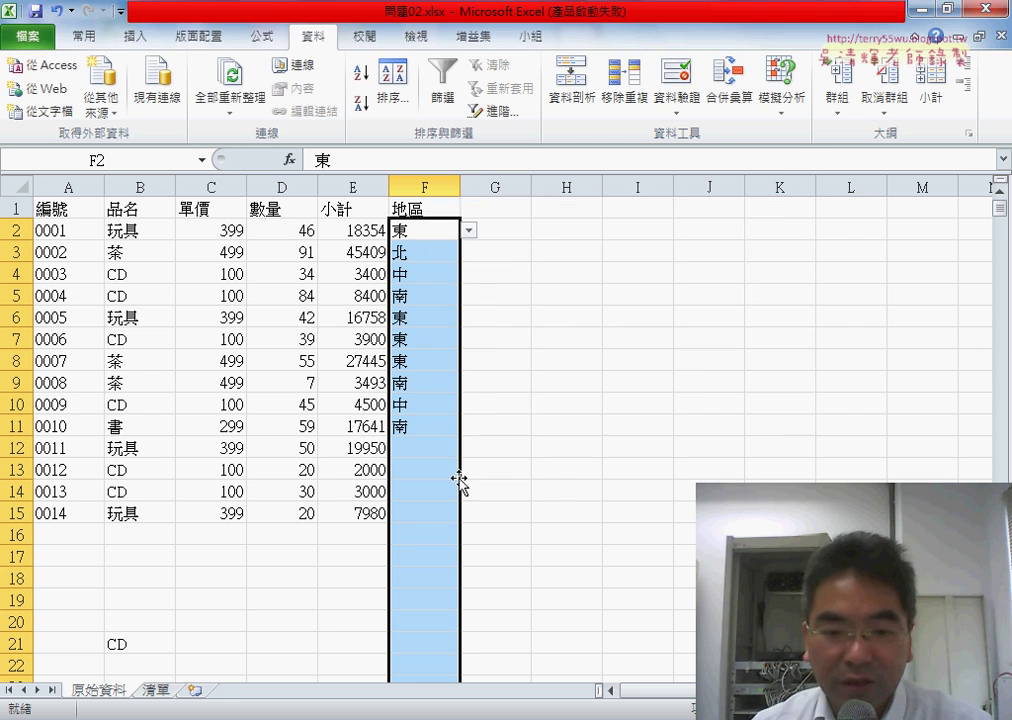
{"action": "left_click", "coordinate": [434, 447]}
{"action": "left_click", "coordinate": [468, 448]}
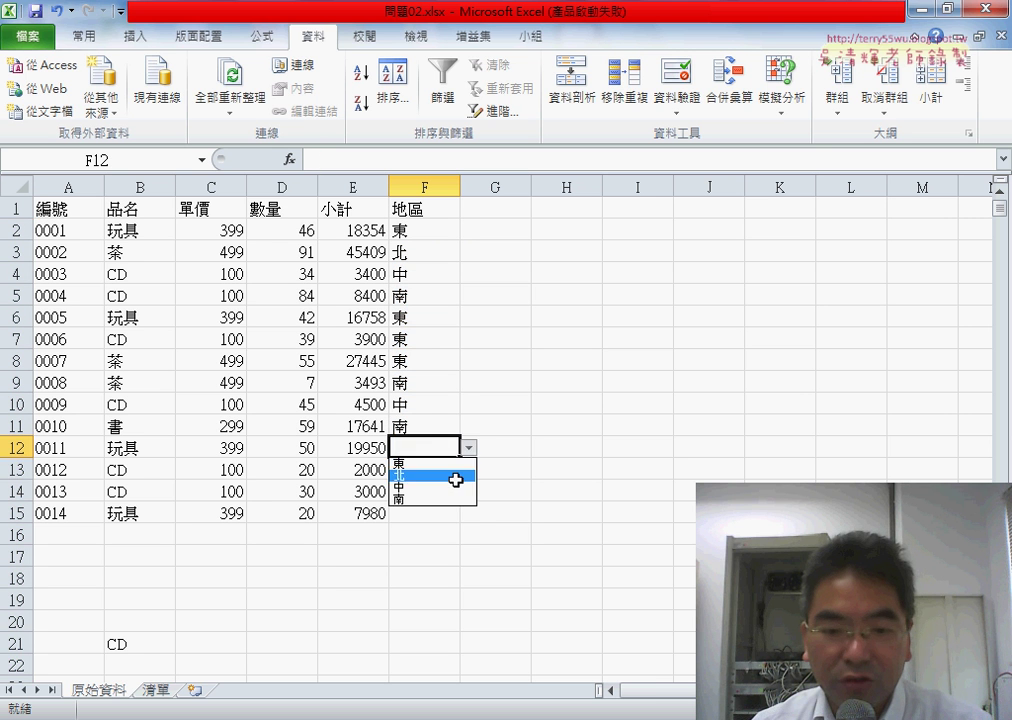
{"action": "left_click", "coordinate": [467, 471]}
{"action": "key", "text": "Return"}
{"action": "left_click", "coordinate": [468, 471]}
{"action": "left_click", "coordinate": [427, 496]}
{"action": "key", "text": "Return"}
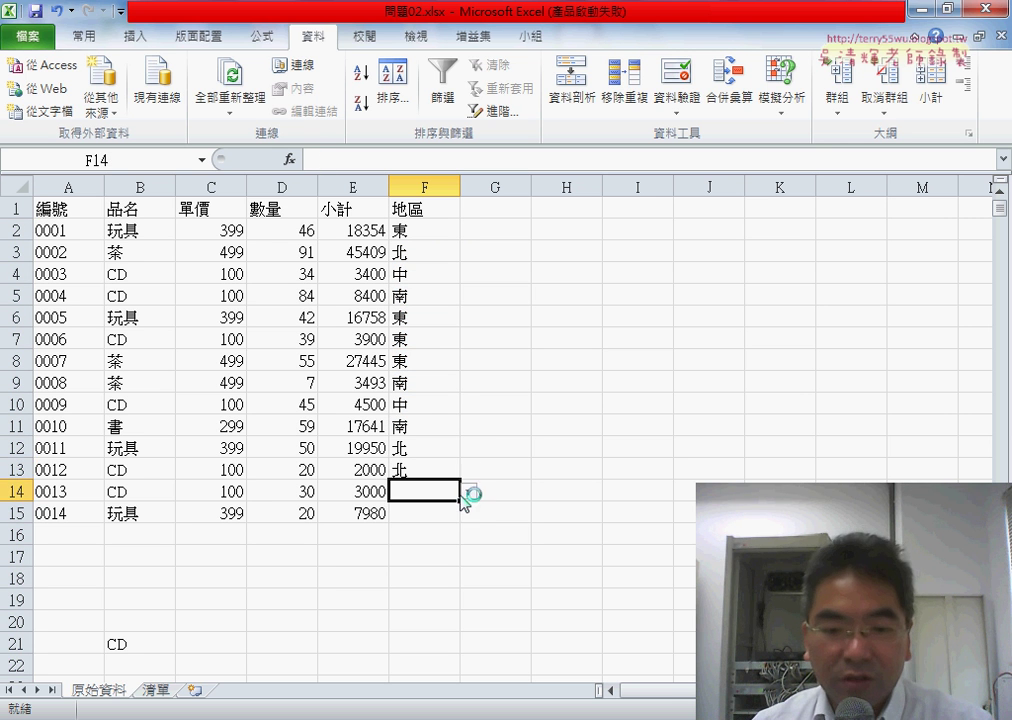
{"action": "left_click", "coordinate": [468, 491]}
{"action": "left_click", "coordinate": [455, 532]}
{"action": "key", "text": "Return"}
{"action": "left_click", "coordinate": [468, 513]}
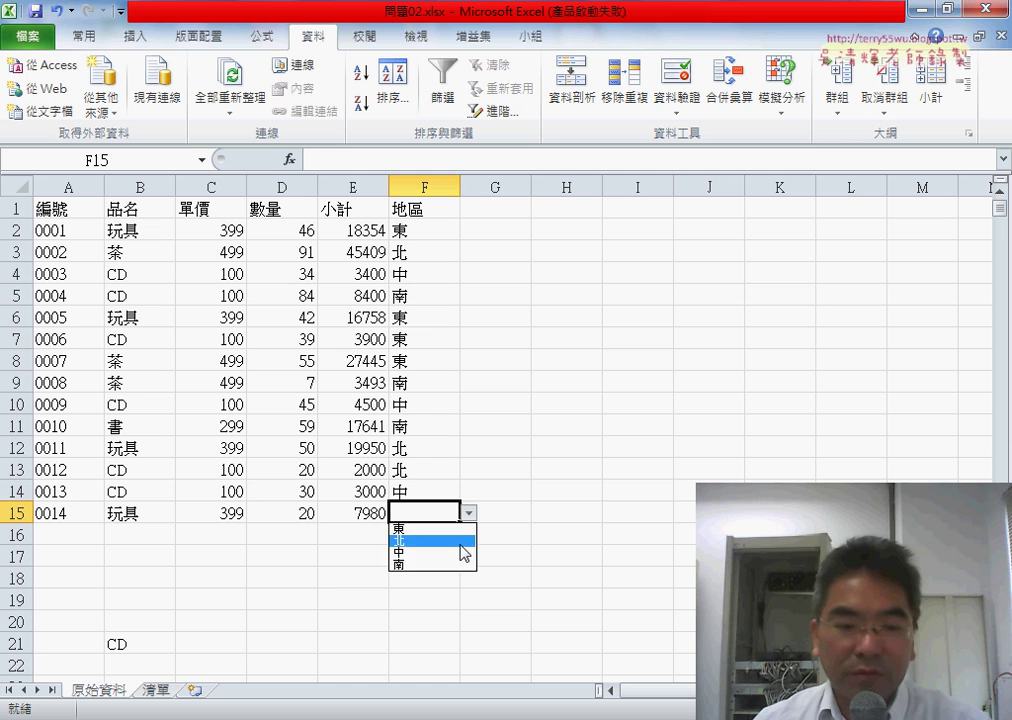
{"action": "left_click", "coordinate": [462, 550]}
Step: Clear the stray CD in B21 and enter product CD with quantity 30 in row 16
{"action": "left_click_drag", "start_coordinate": [234, 659], "coordinate": [110, 644]}
{"action": "left_click", "coordinate": [110, 644]}
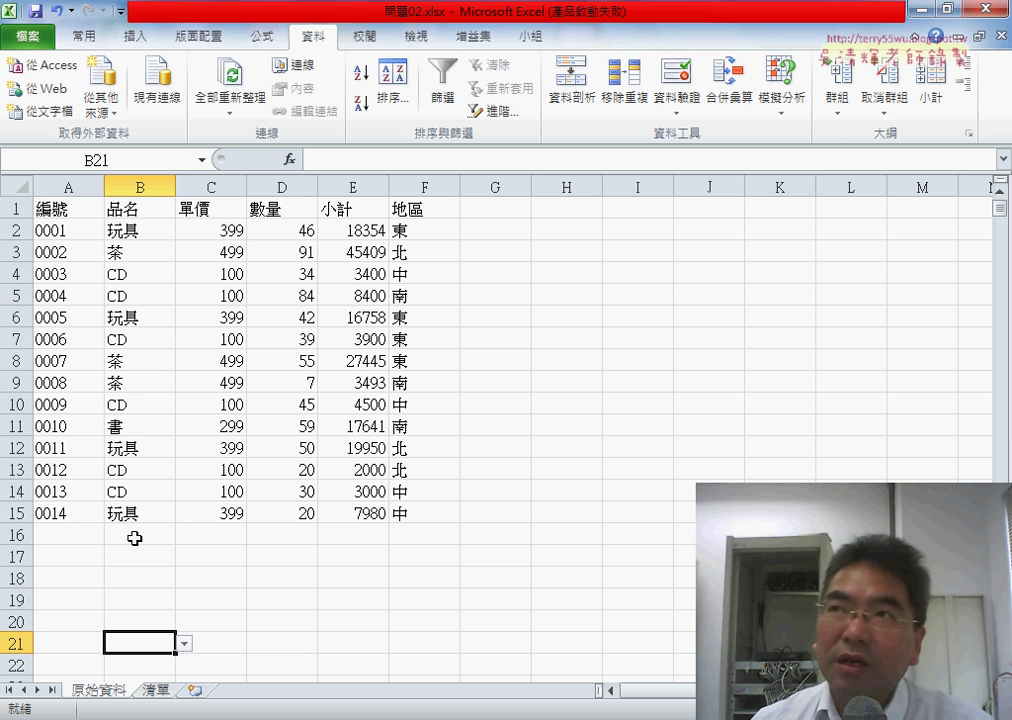
{"action": "left_click", "coordinate": [166, 540]}
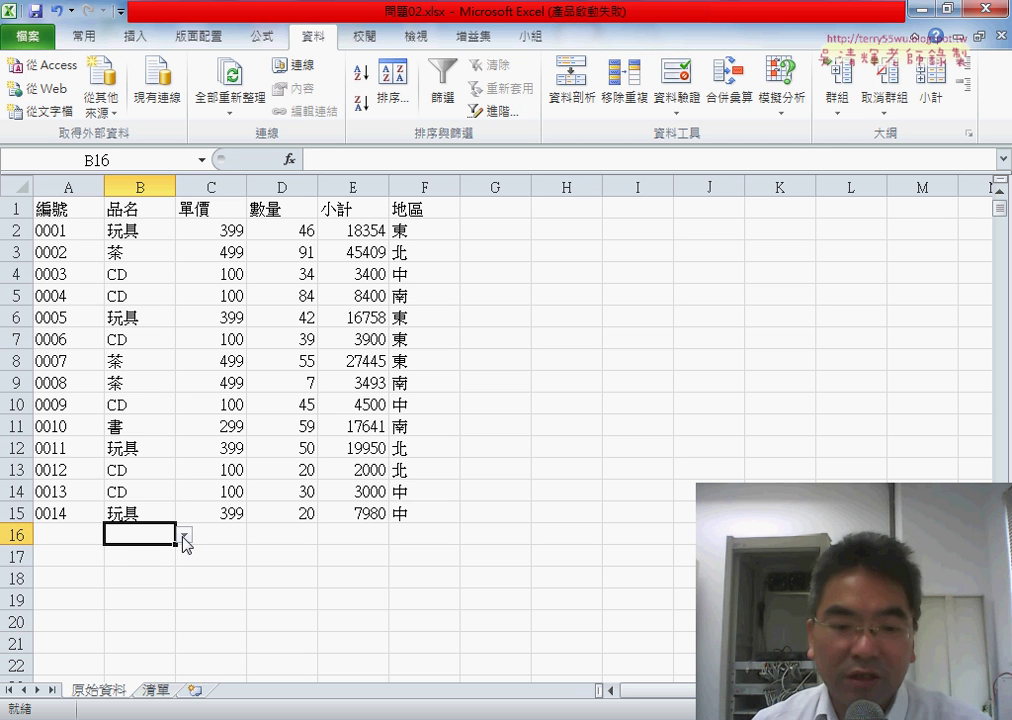
{"action": "left_click", "coordinate": [184, 536]}
{"action": "left_click", "coordinate": [170, 575]}
{"action": "left_click", "coordinate": [285, 537]}
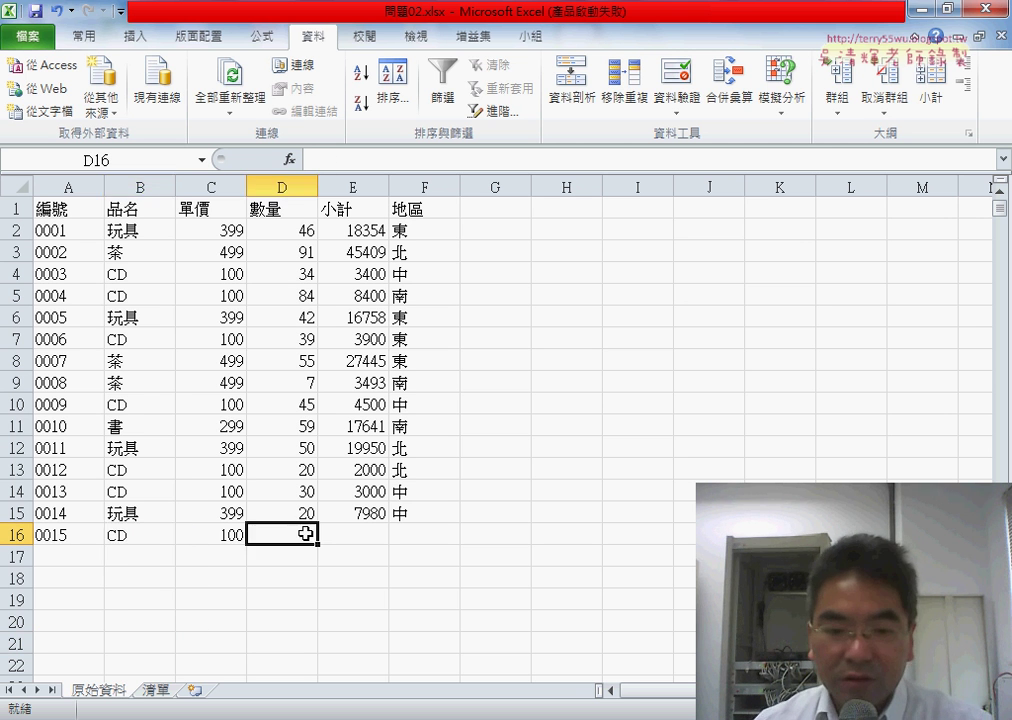
{"action": "type", "text": "30"}
{"action": "key", "text": "Return"}
Step: Set row 16's region to 中 and review the new row's CD product entry
{"action": "left_click", "coordinate": [425, 535]}
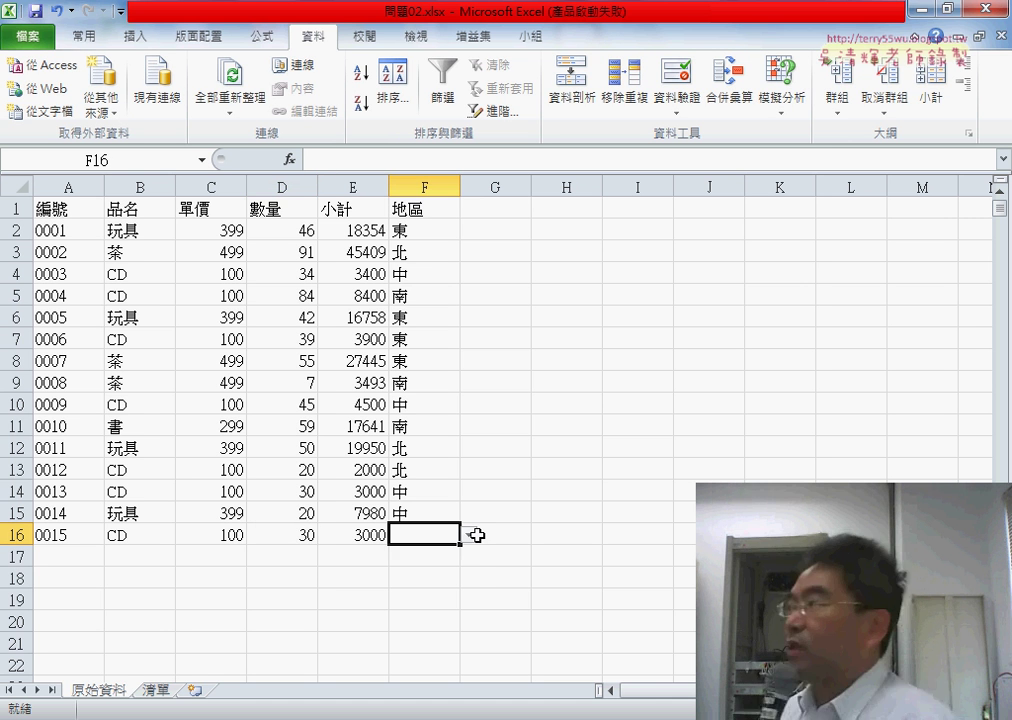
{"action": "left_click", "coordinate": [468, 535]}
{"action": "left_click", "coordinate": [462, 576]}
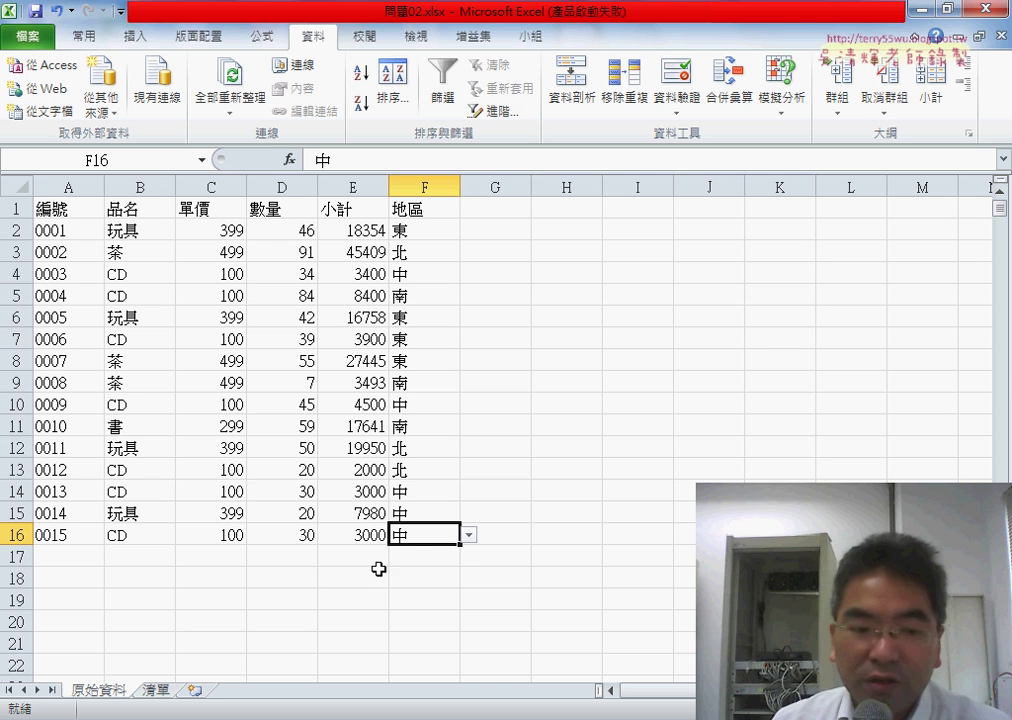
{"action": "left_click", "coordinate": [140, 535]}
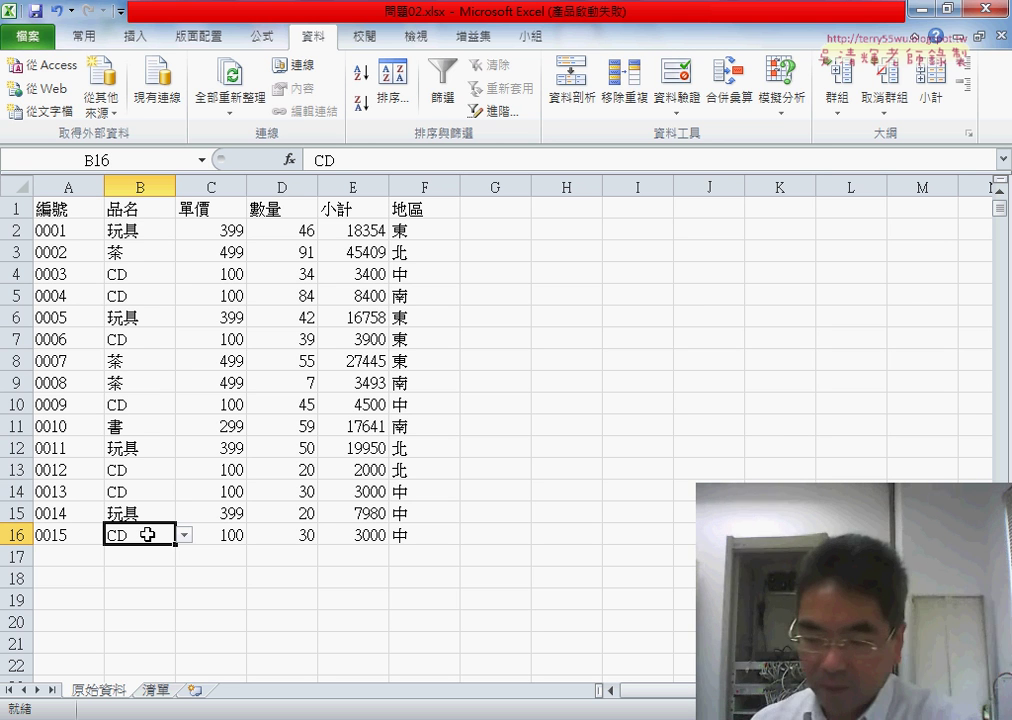